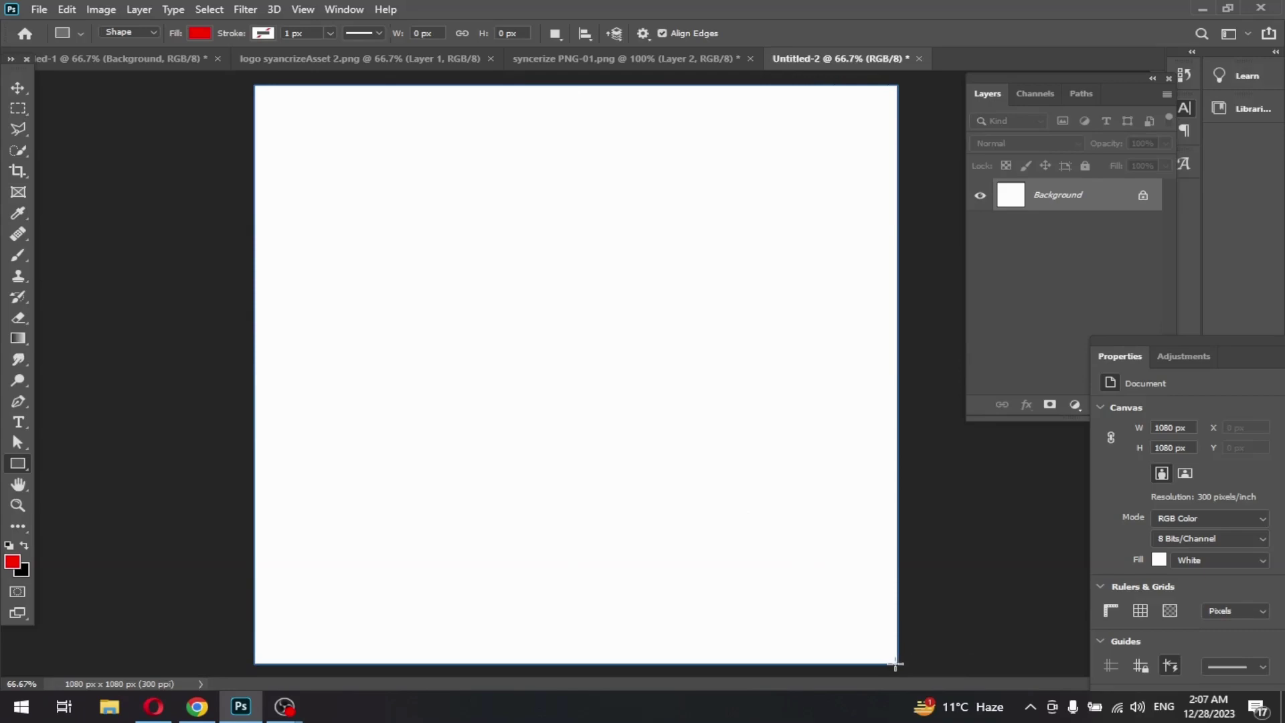
- Fill the canvas-sized rectangle with the recently used blue
left_click(199, 33)
left_click(117, 116)
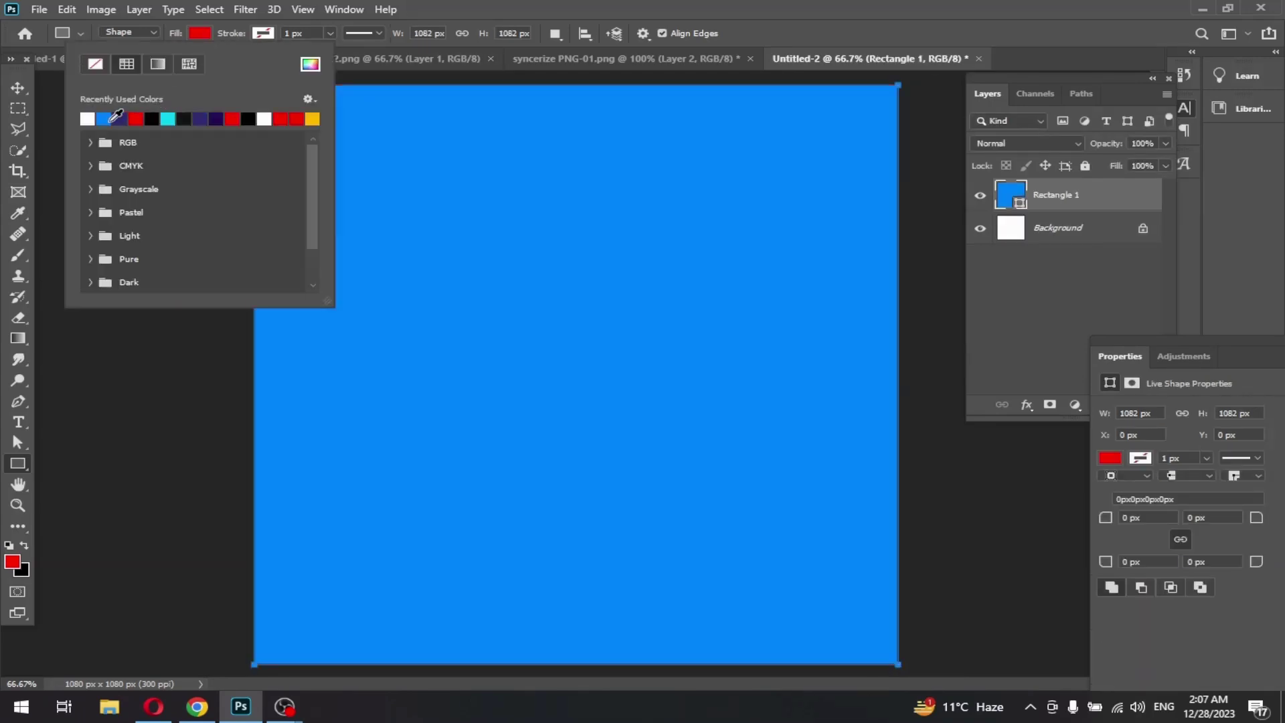
key("v")
- Draw a portrait rectangle of about 490 × 695 px in the middle of the canvas and fill it white
left_click(18, 463)
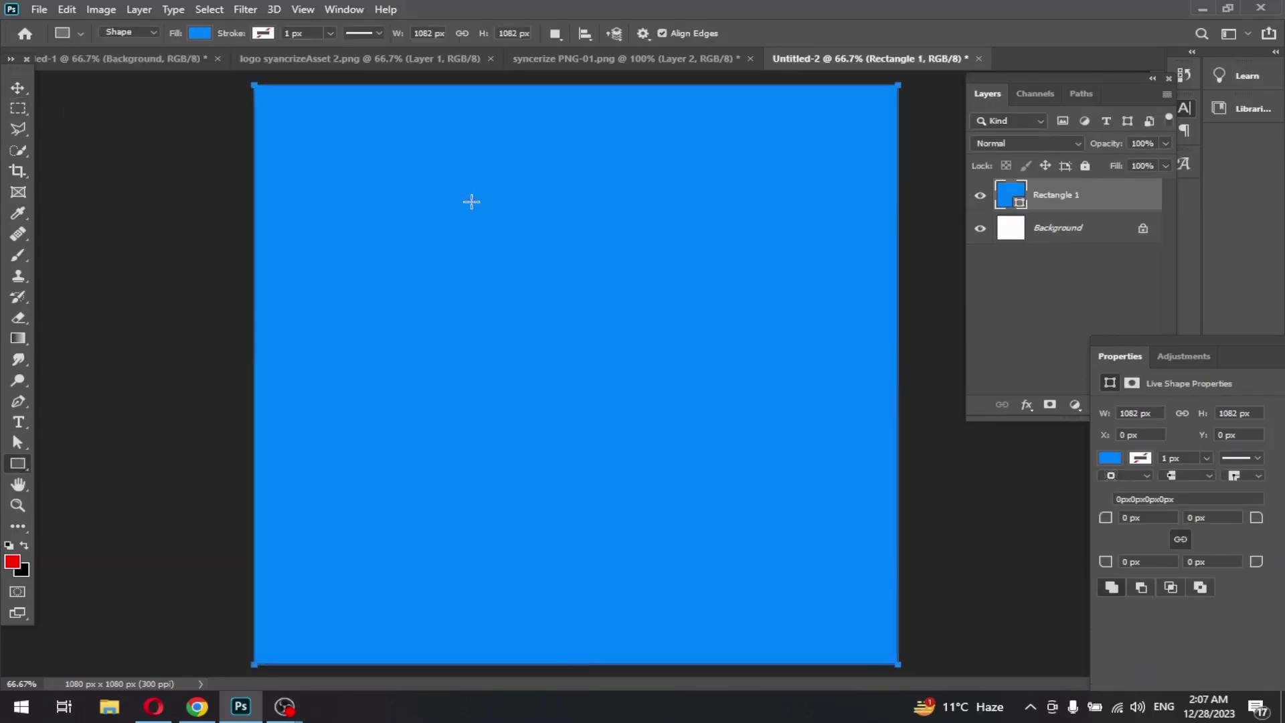
left_click_drag(457, 219, 741, 591)
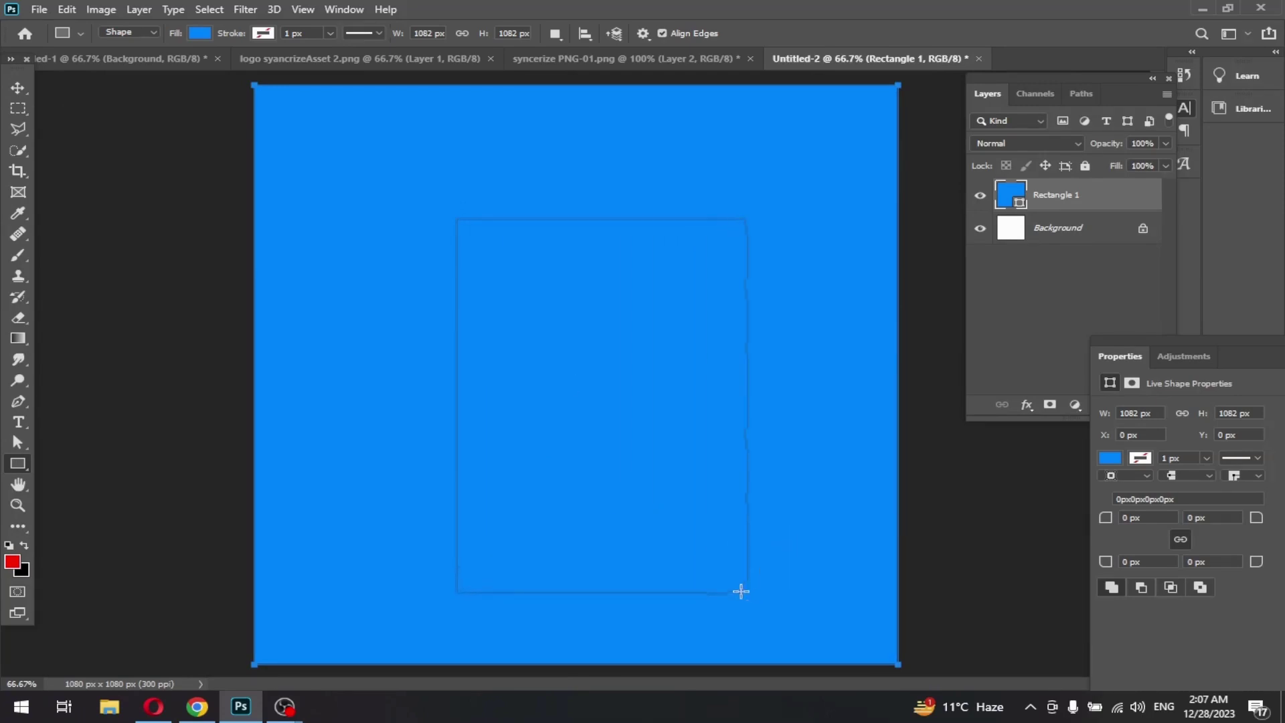
left_click(197, 35)
left_click(107, 119)
- Enlarge the white rectangle to about 527 × 747 px and centre it on the canvas
key("v")
mouse_move(563, 414)
left_mouse_down()
mouse_move(540, 388)
mouse_move(543, 401)
left_mouse_up()
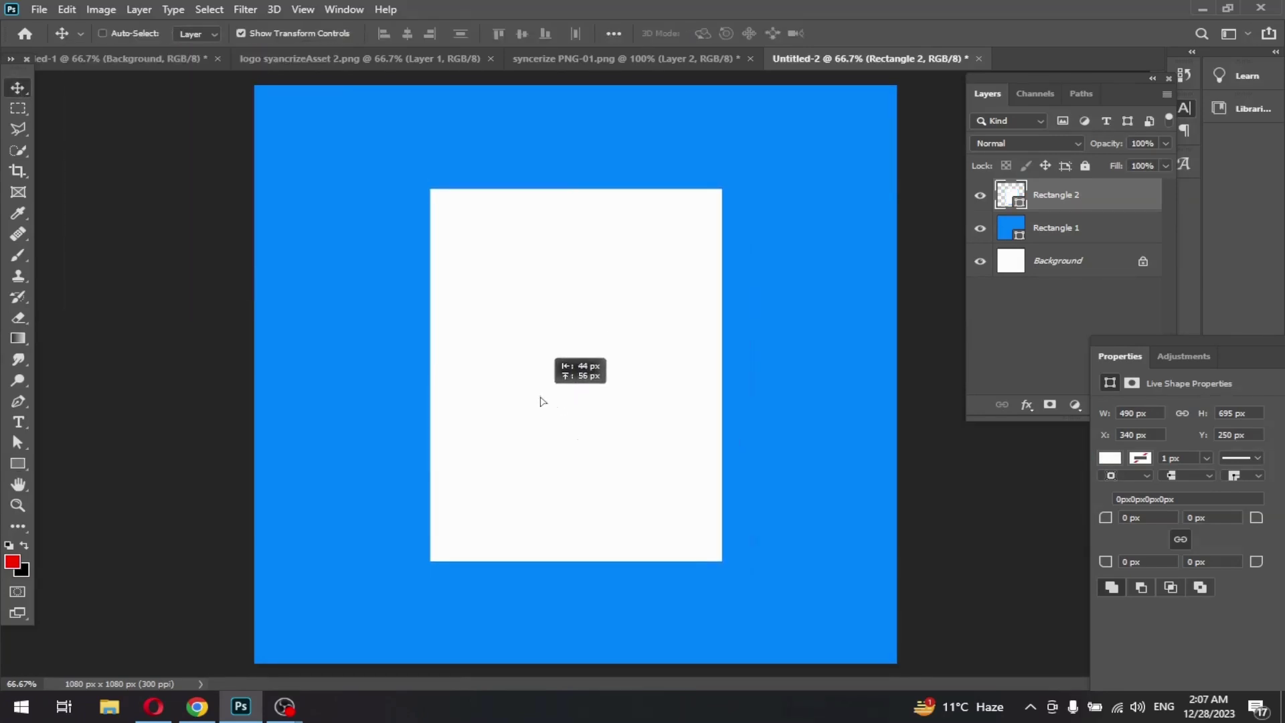
left_click_drag(430, 190, 408, 161)
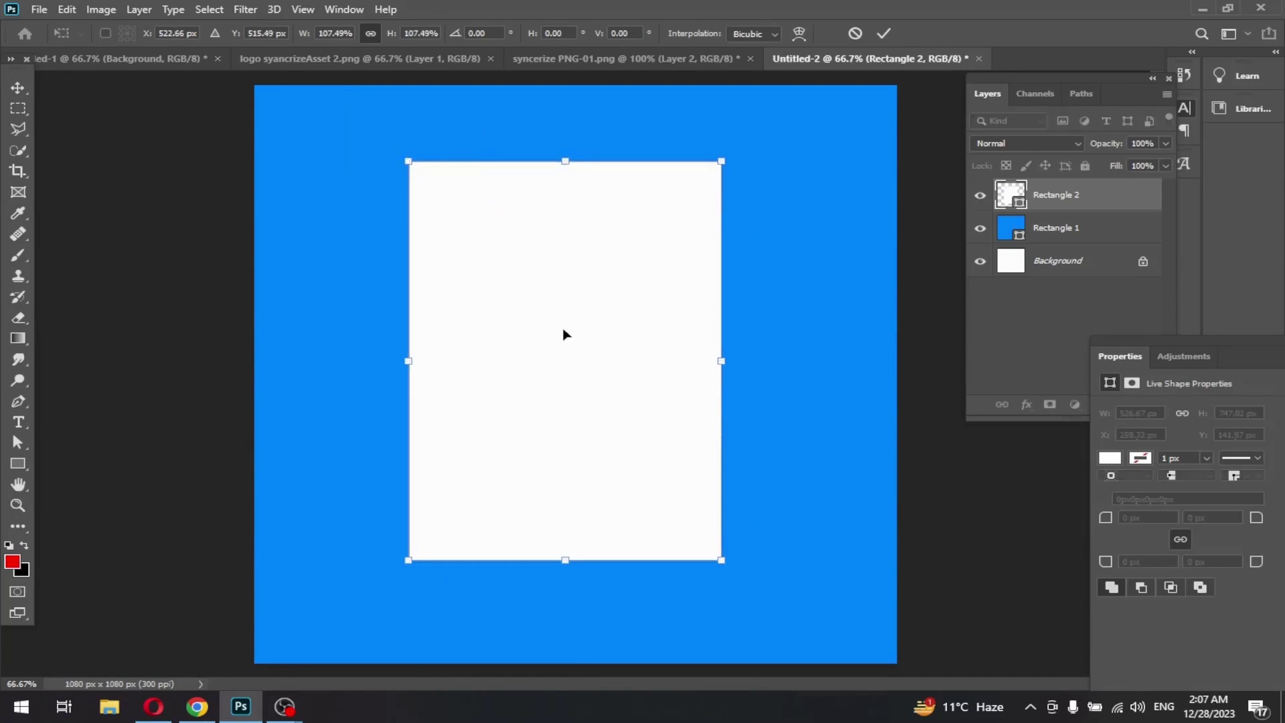
mouse_move(563, 335)
left_mouse_down()
mouse_move(570, 383)
mouse_move(573, 347)
left_mouse_up()
left_click(884, 34)
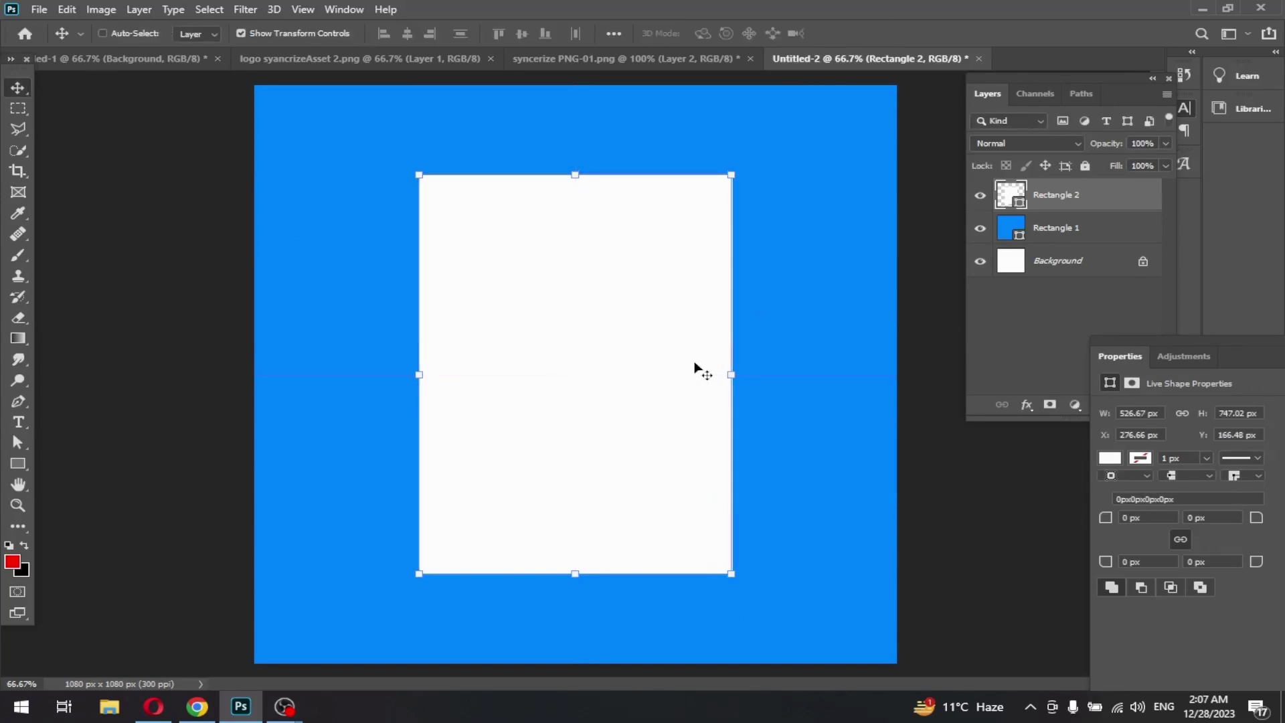
- Round all four corners of the white rectangle with a 10 px radius
type("10")
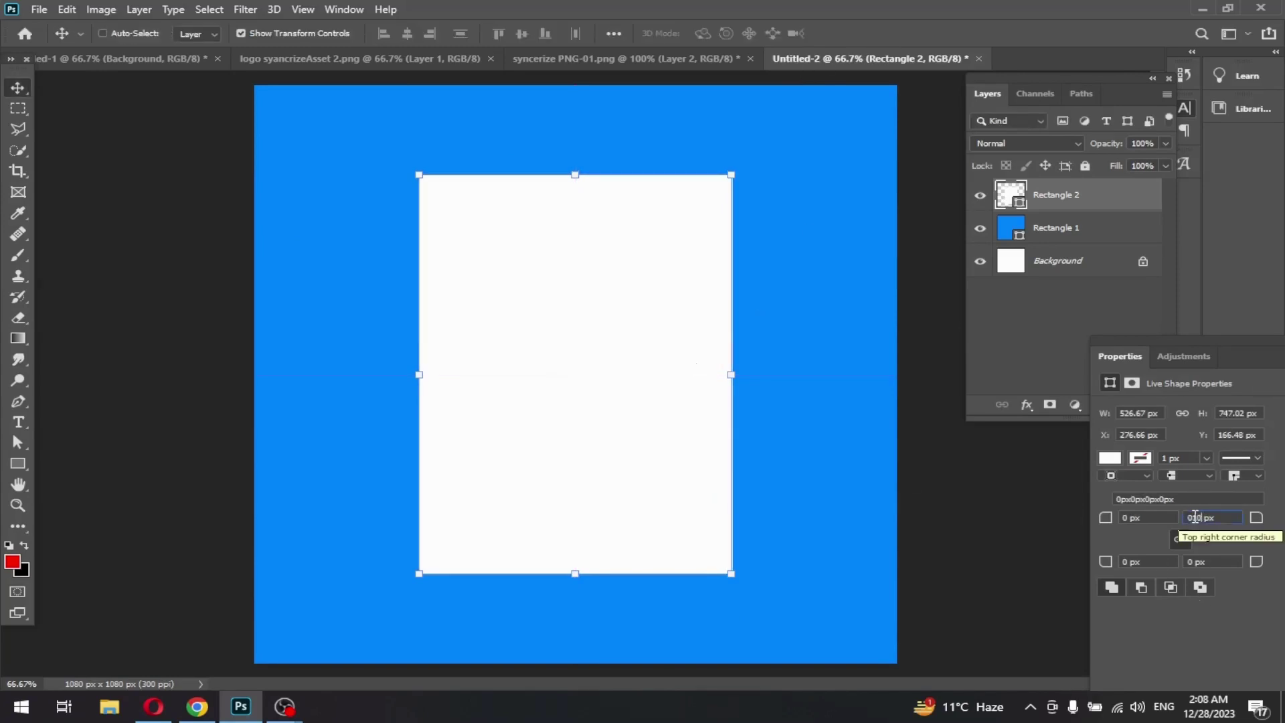
key("BackSpace")
key("BackSpace")
key("BackSpace")
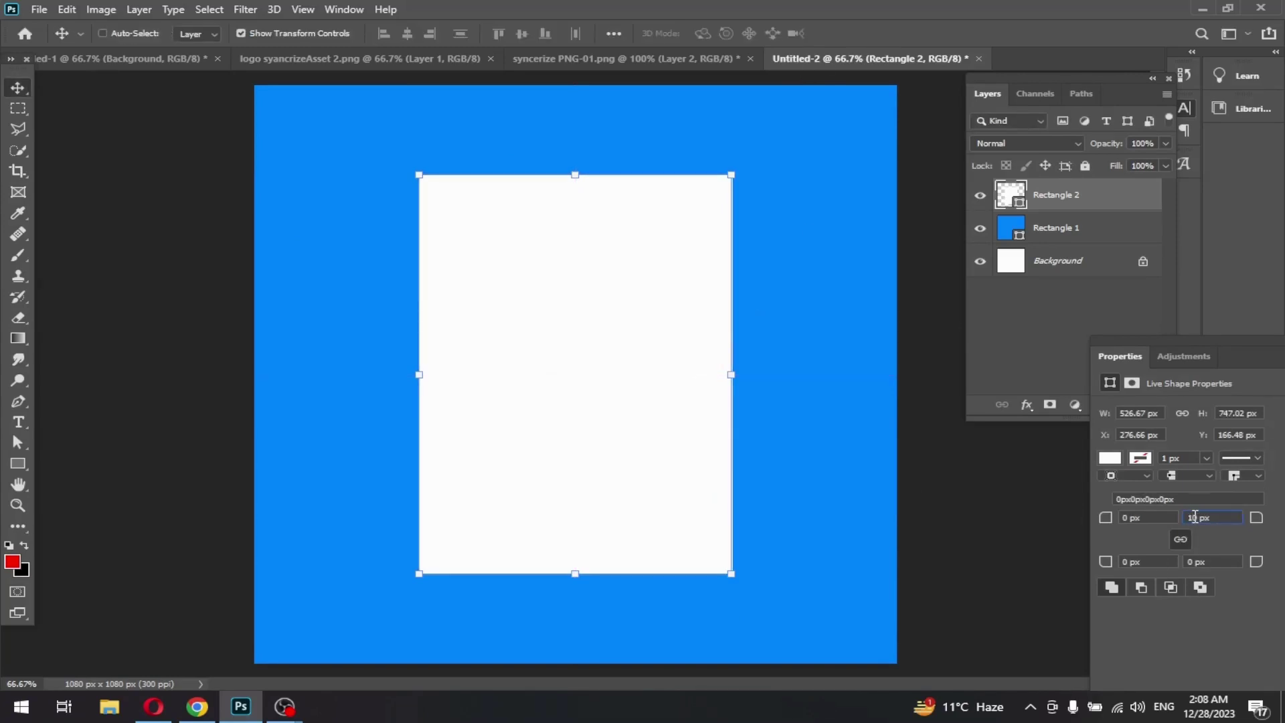
type("10")
key("Return")
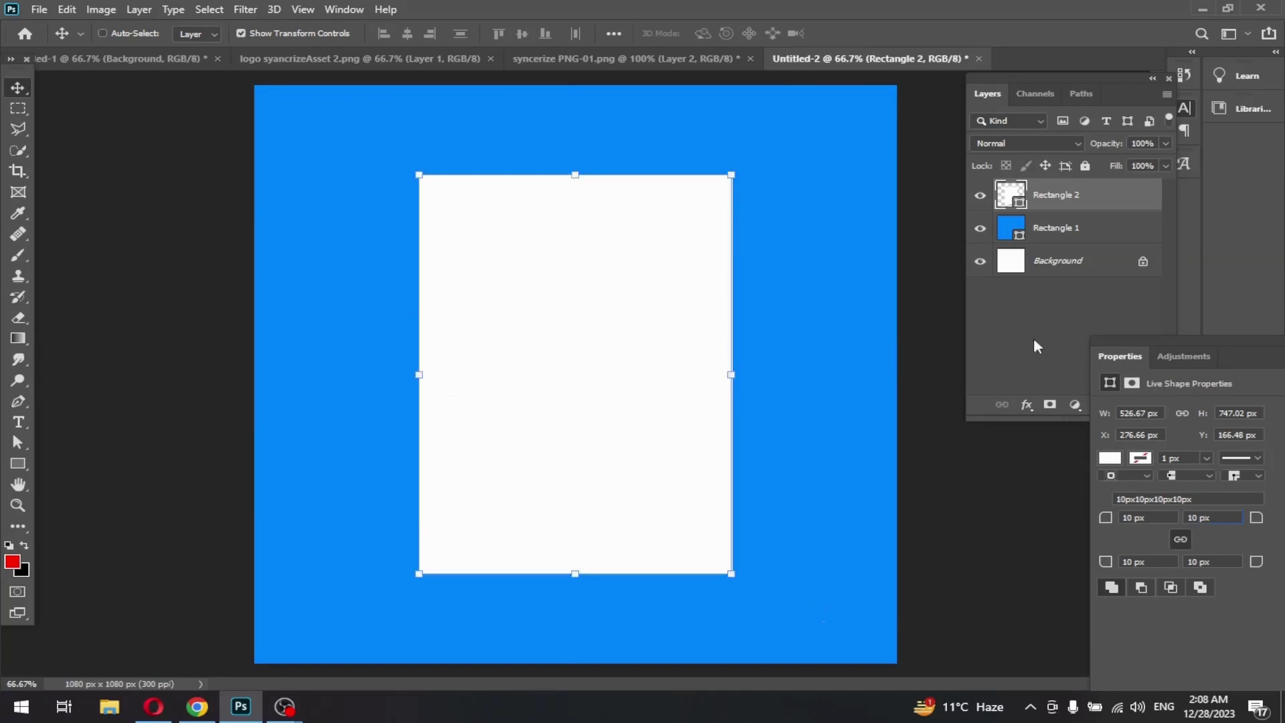
left_click(1027, 262)
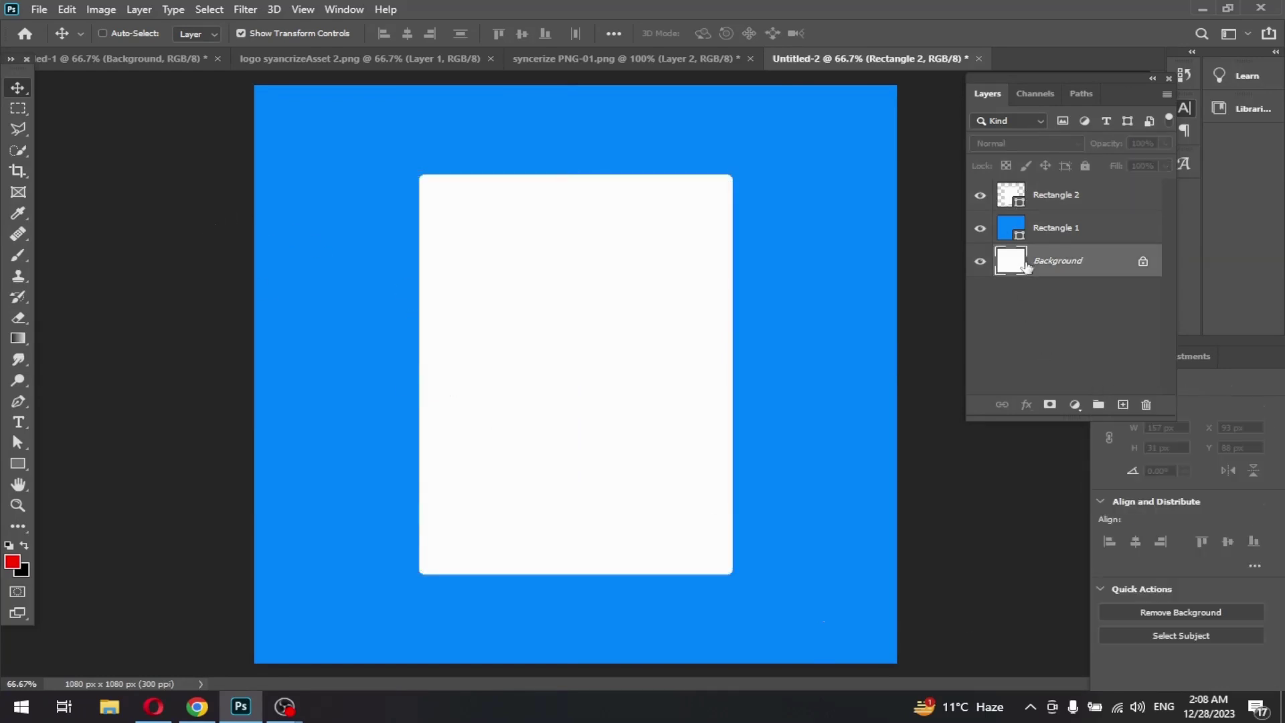
- Add a Drop Shadow effect to the white rectangle and set the shadow opacity to 67%
left_click(1039, 199)
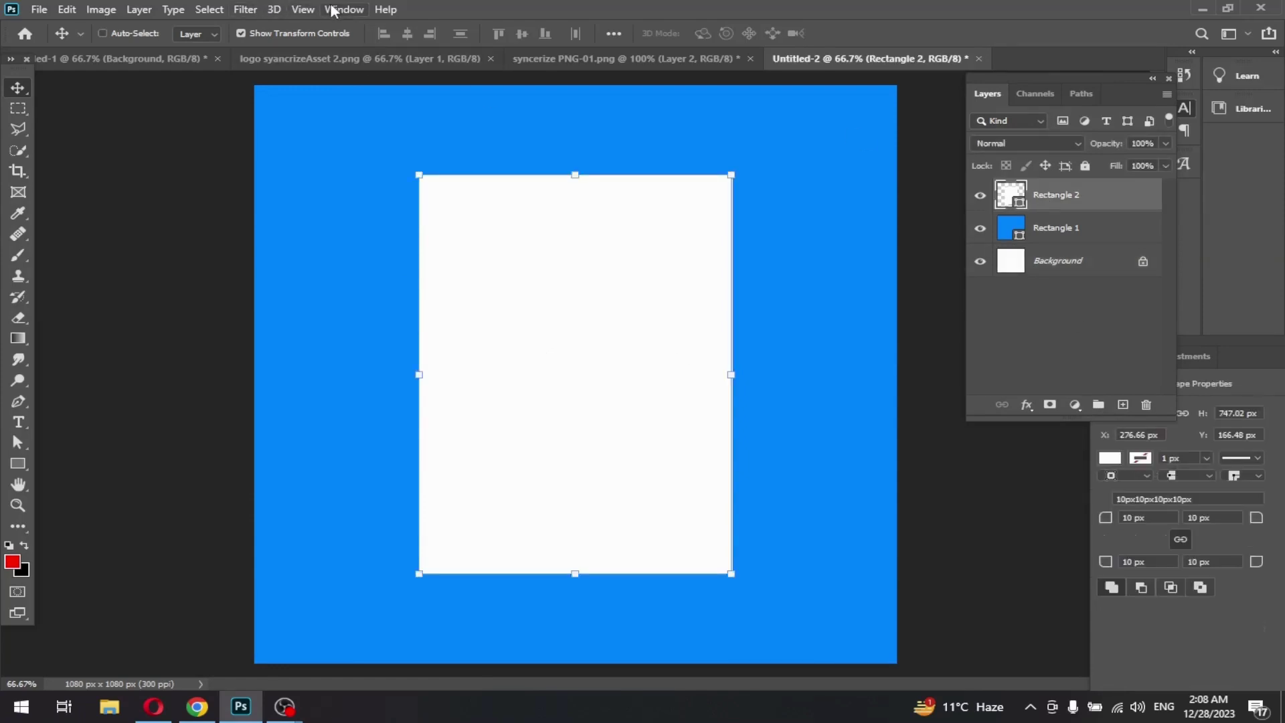
left_click(1027, 405)
left_click(1022, 568)
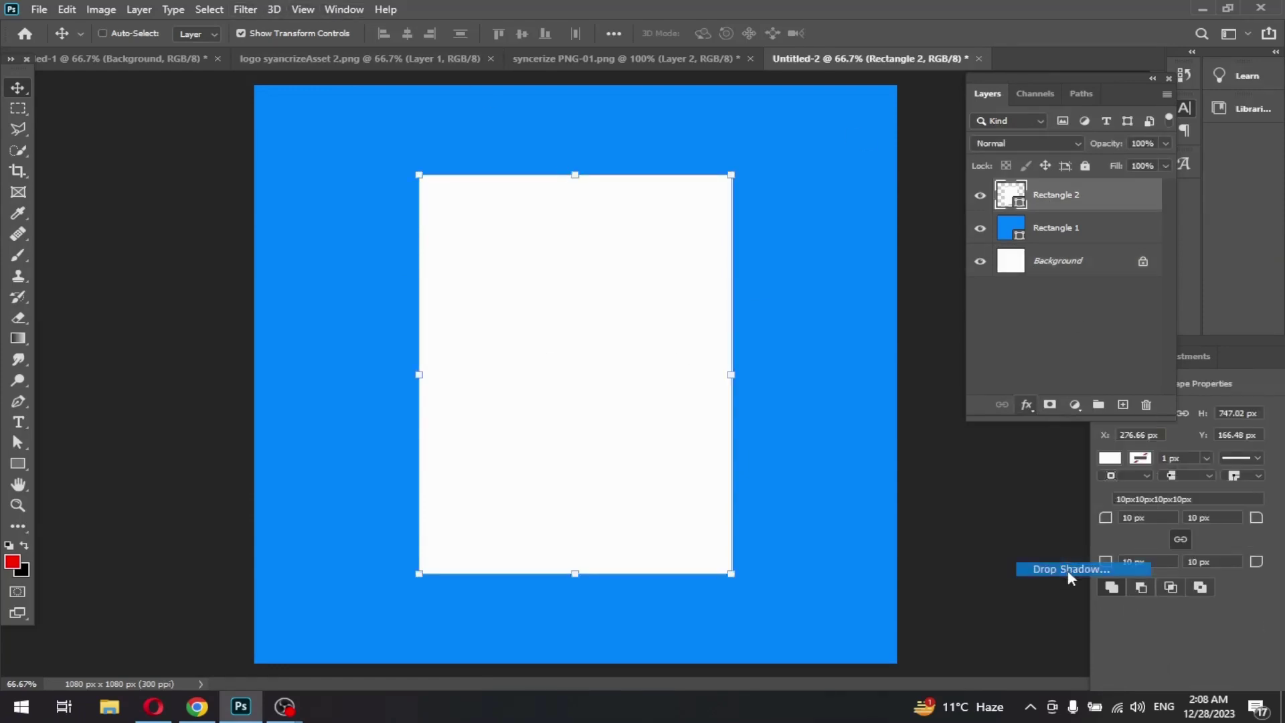
left_click_drag(873, 92, 1036, 93)
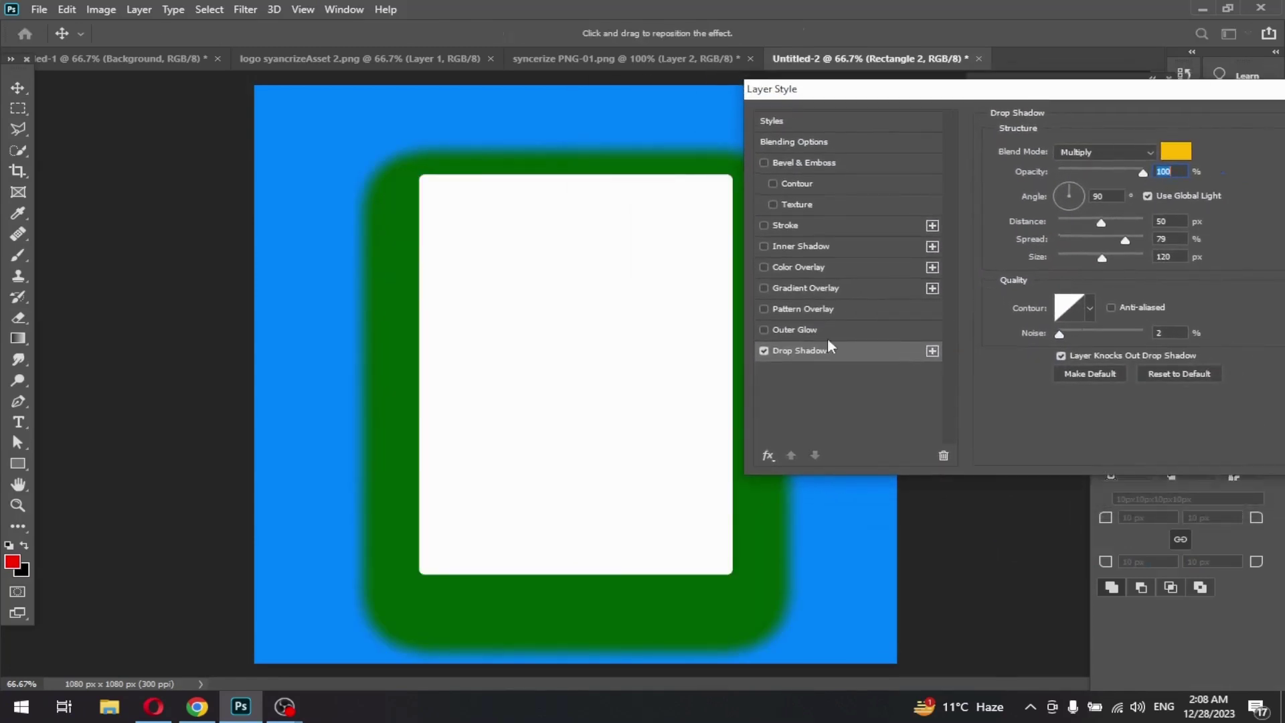
left_click_drag(1140, 172, 1115, 172)
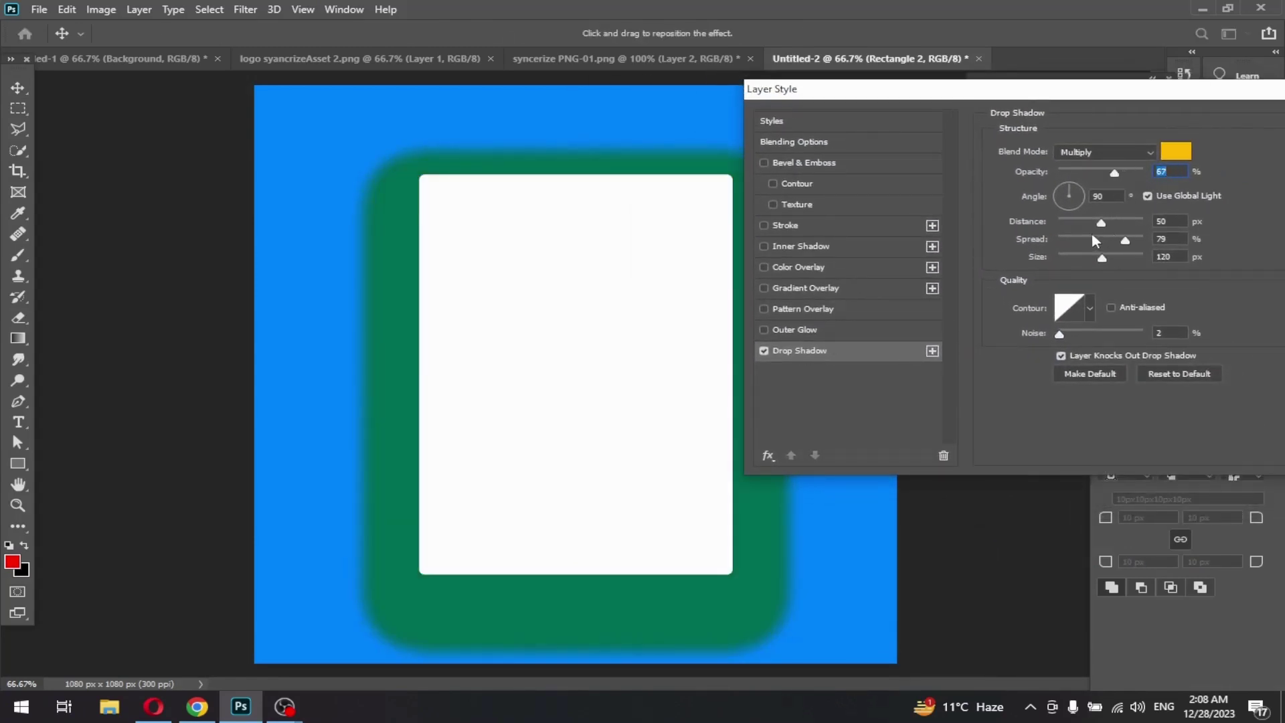
- Change the drop shadow colour to dark grey 4e4d4b
left_click(1187, 157)
left_click_drag(800, 342, 751, 399)
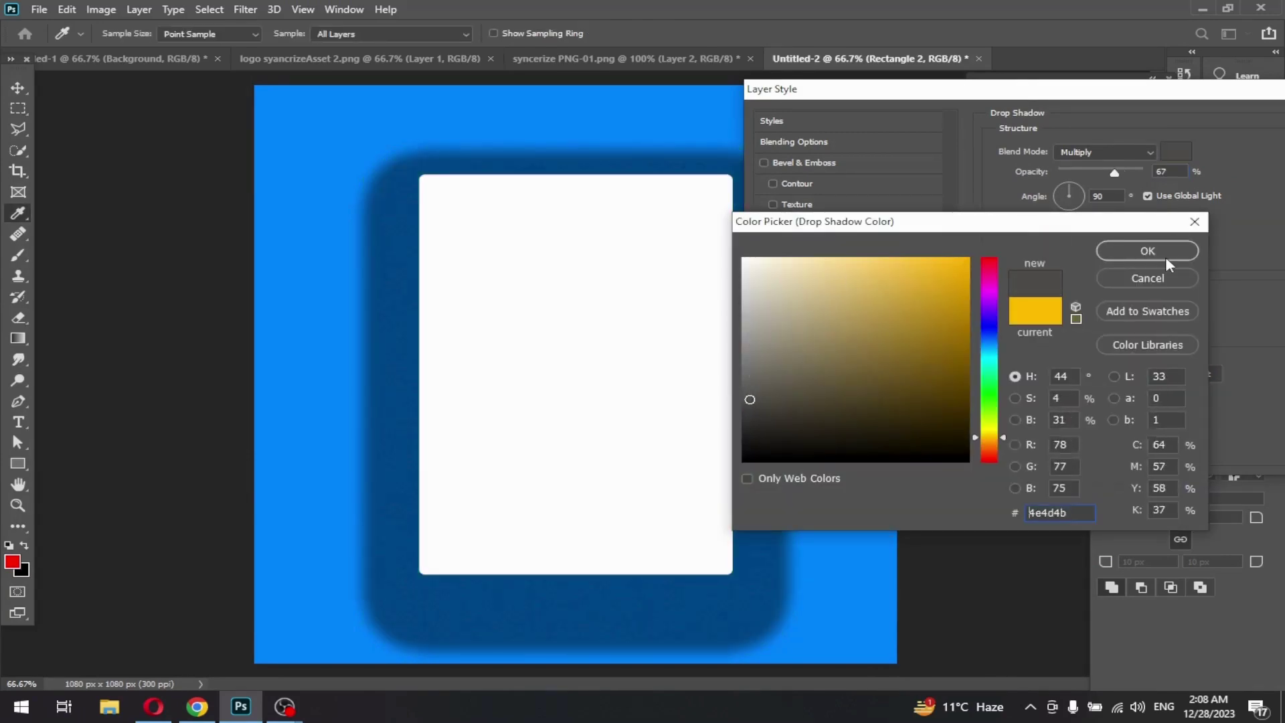
left_click(1167, 255)
- Reduce the drop shadow to distance 3 px, spread about 24% and size 13 px, and apply the layer style
left_click_drag(1101, 260, 1080, 240)
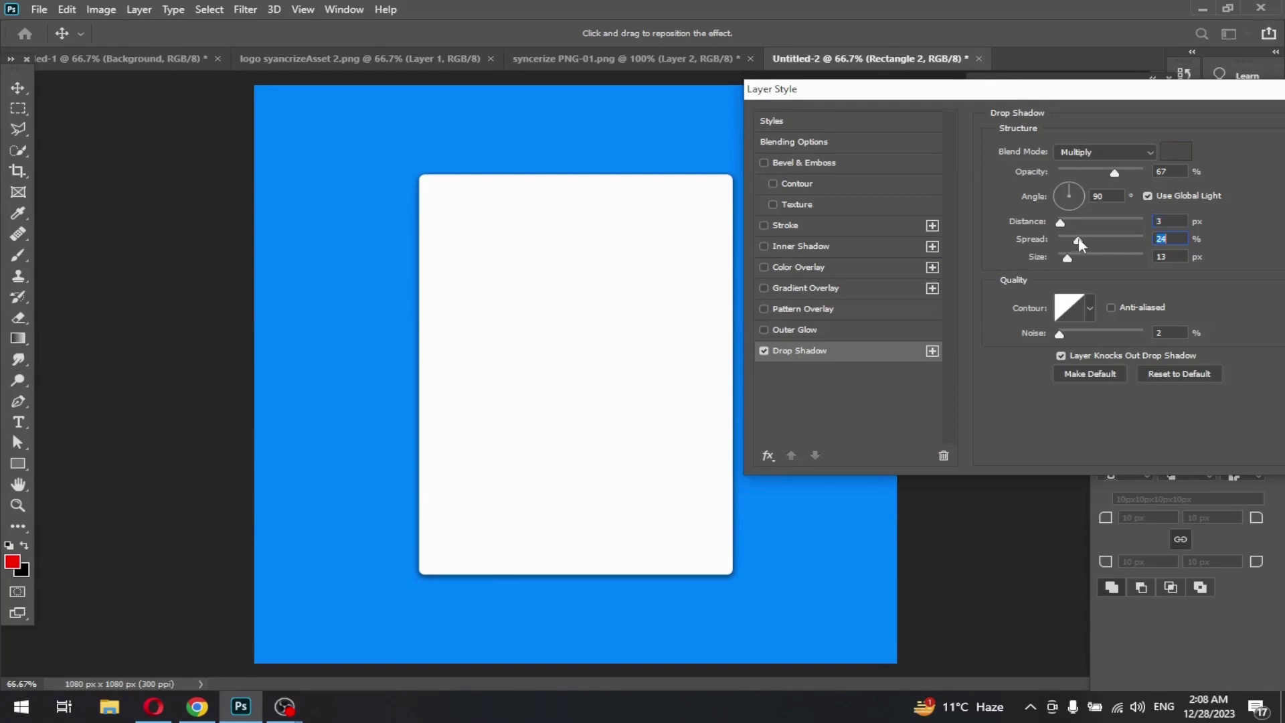
left_click_drag(1209, 91, 1076, 89)
left_click(1240, 115)
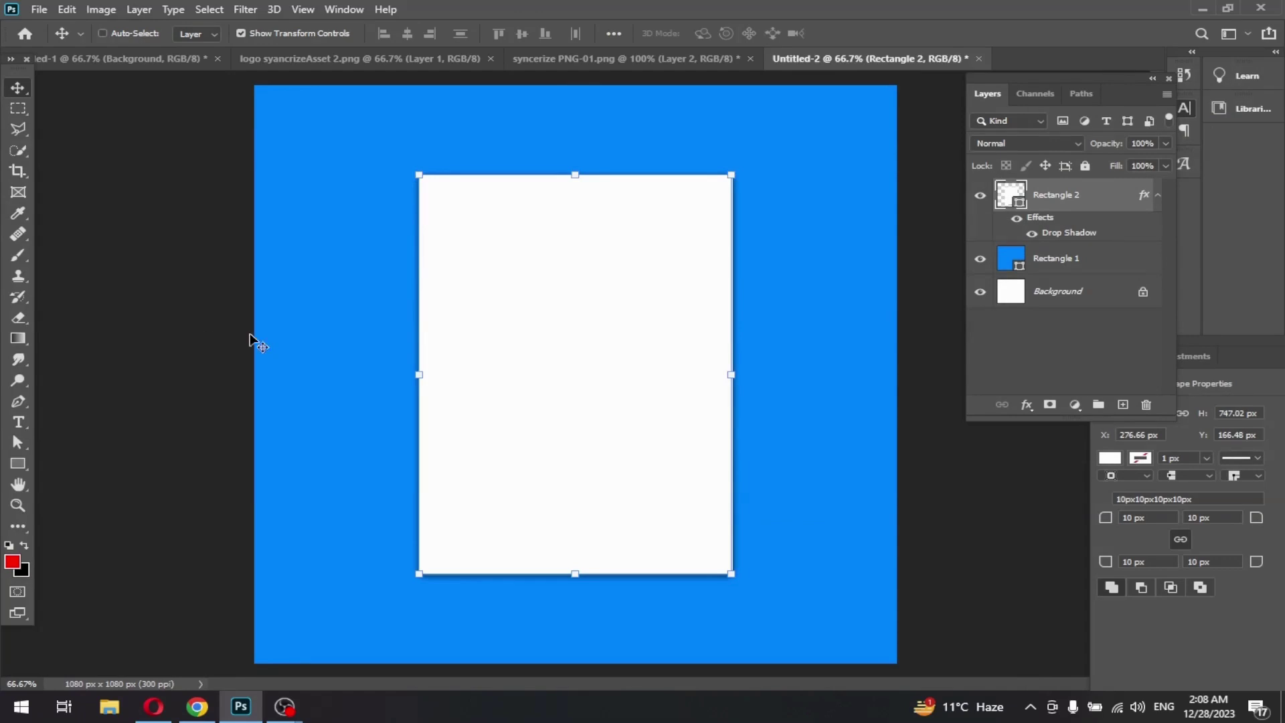
- Add the text "Login" on the blue area beside the white card
left_click(19, 421)
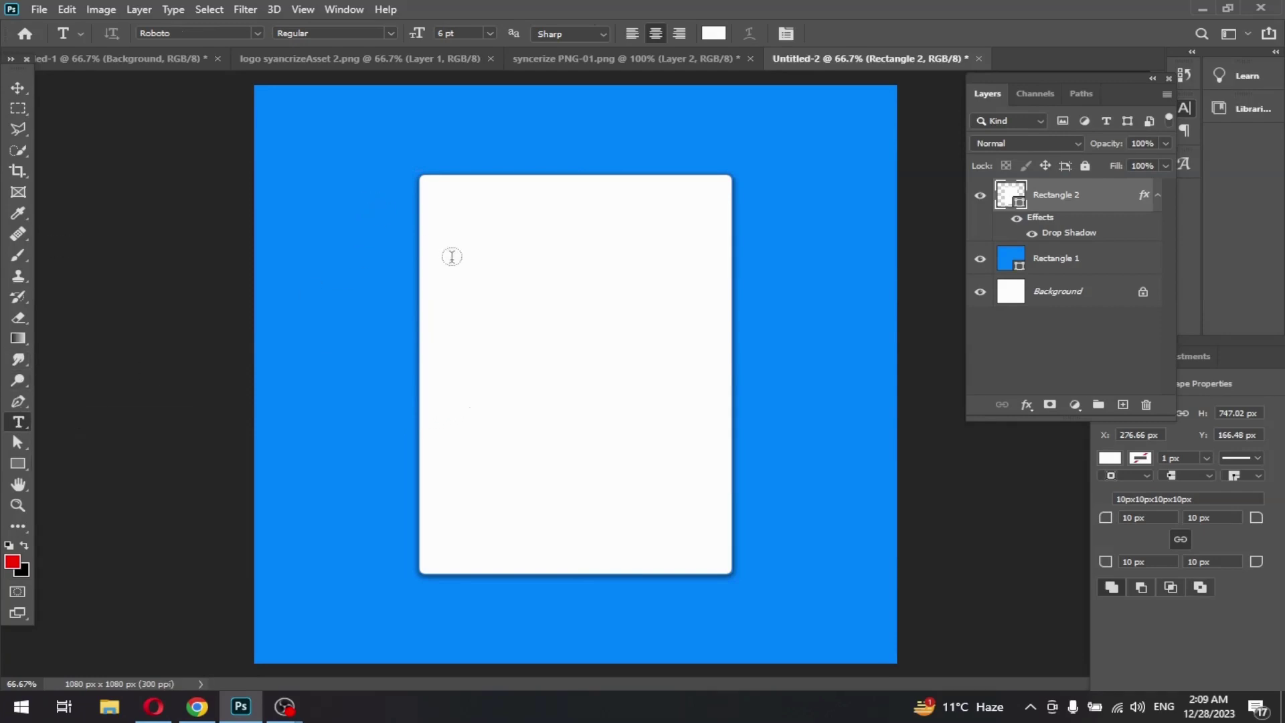
left_click(326, 289)
key("BackSpace")
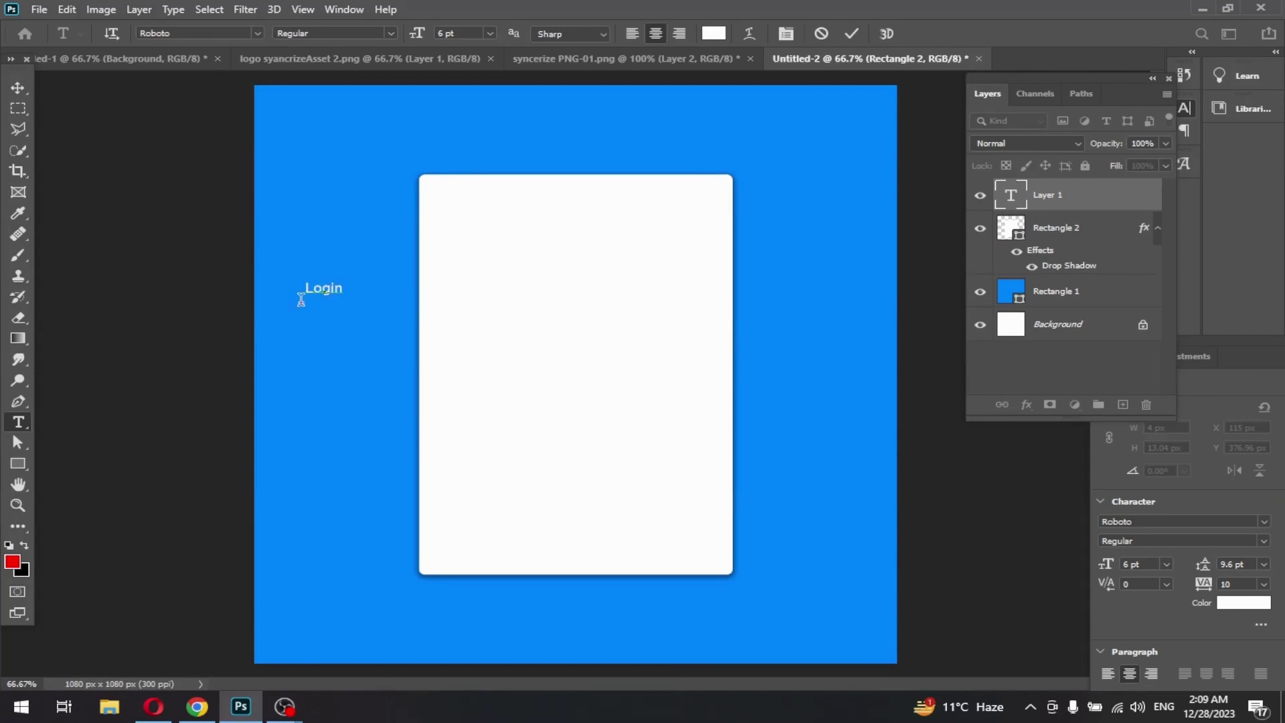
- Format the Login text in Roboto Medium at 8 pt
left_click_drag(303, 288, 360, 290)
left_click_drag(418, 37, 419, 37)
left_click(490, 34)
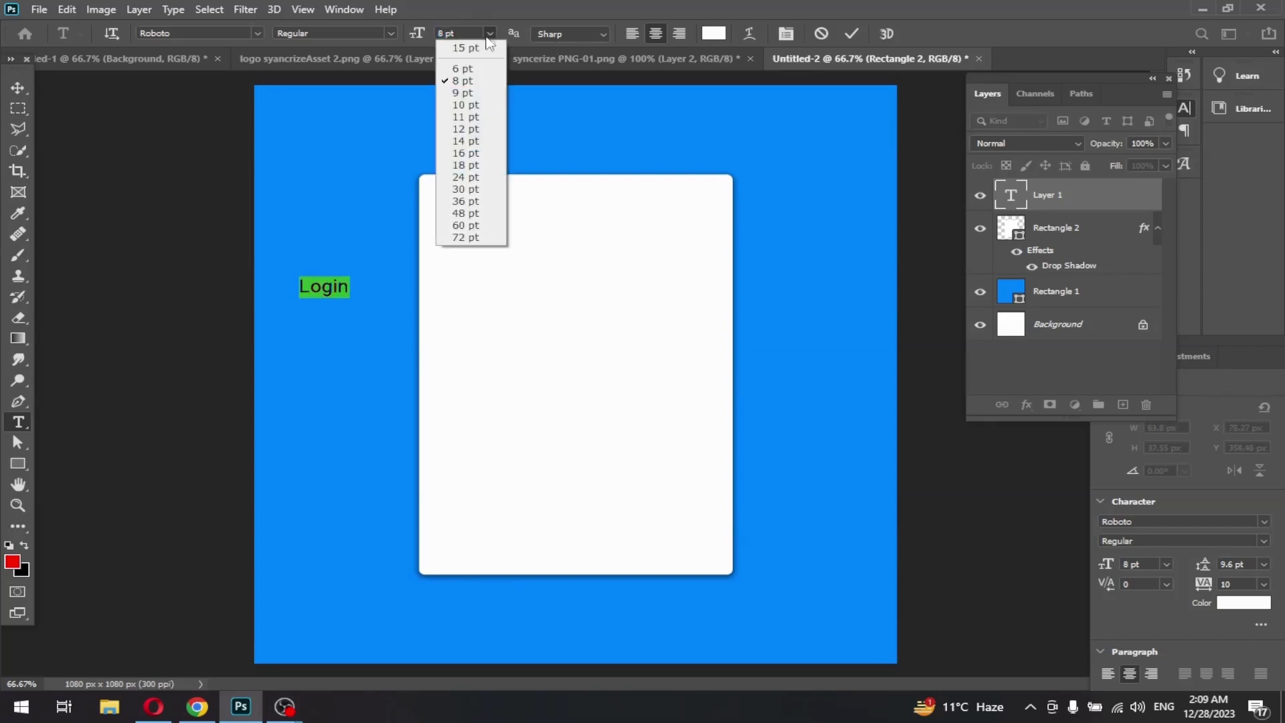
left_click(387, 33)
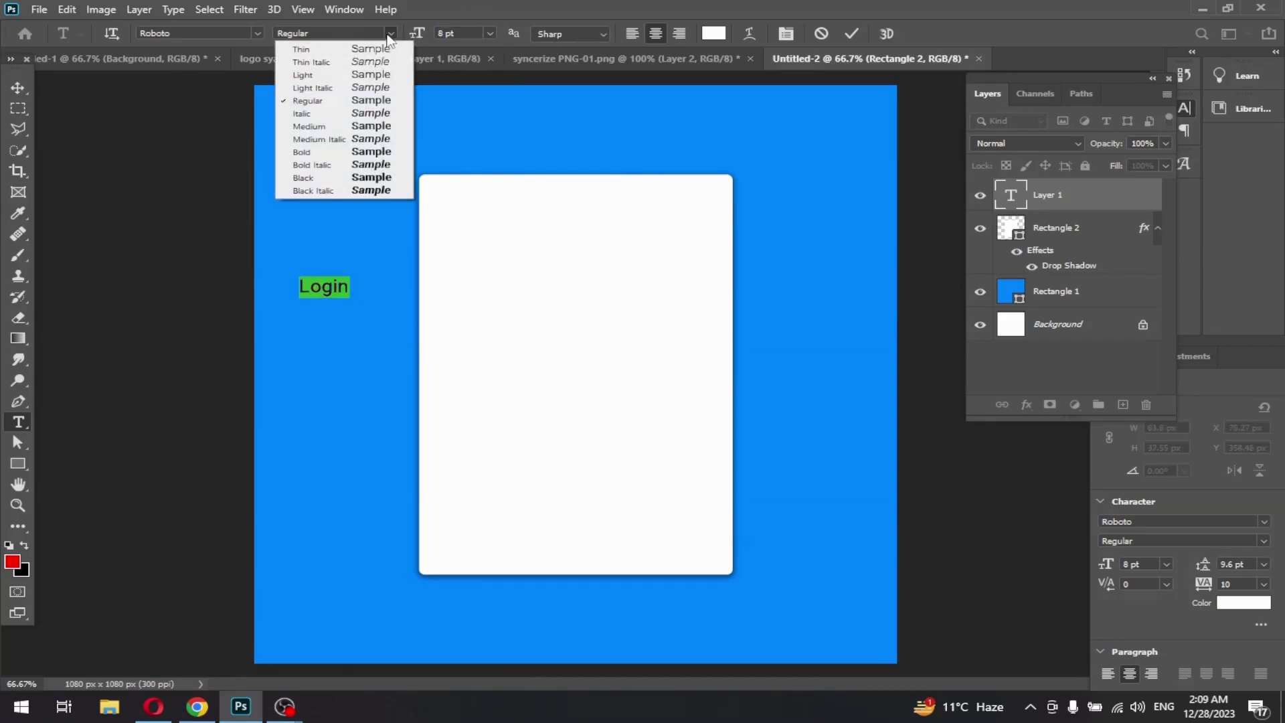
left_click(320, 123)
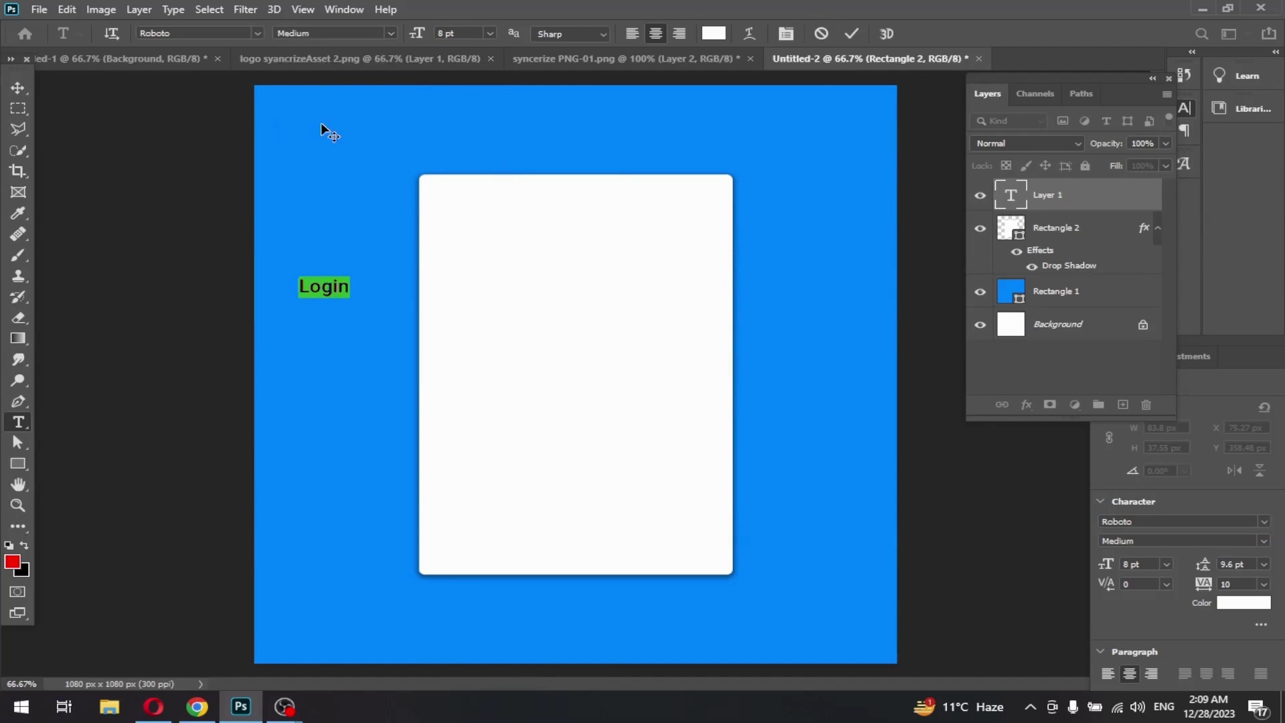
- Move the Login text into the upper-left corner of the white card and colour it black (000000)
left_click(21, 88)
left_click_drag(324, 294, 451, 206)
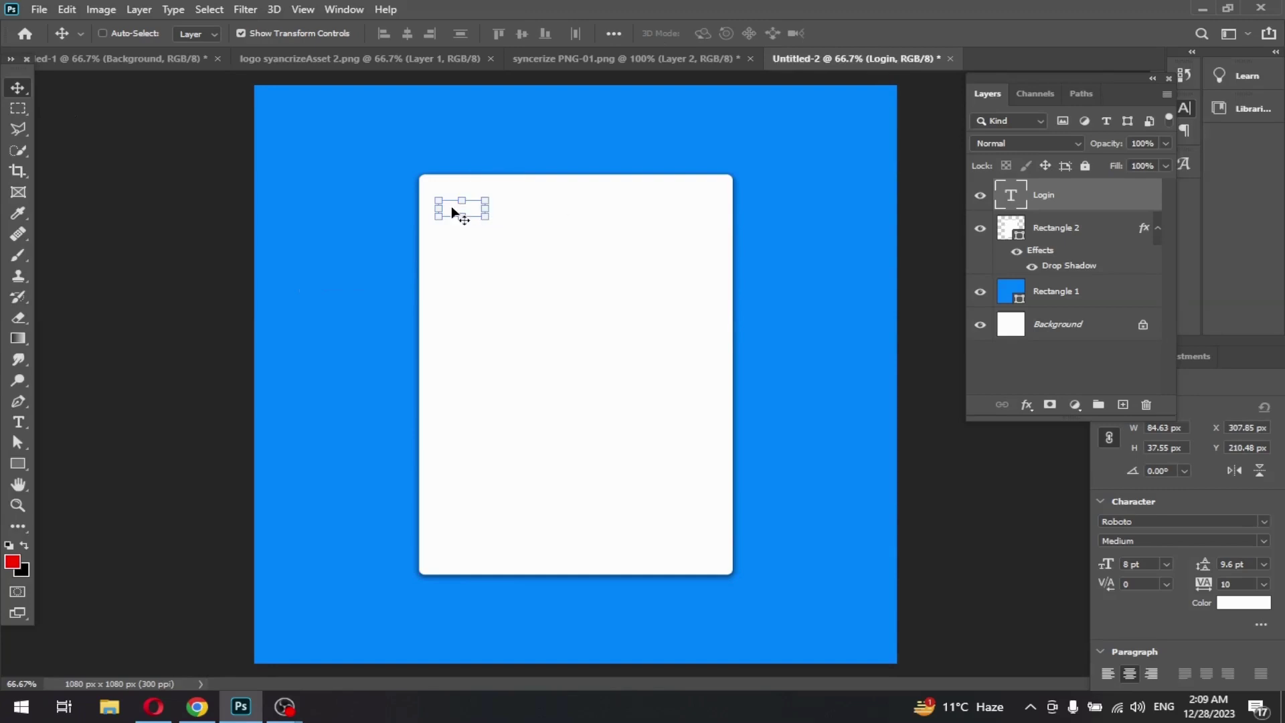
double_click(451, 209)
left_click(713, 33)
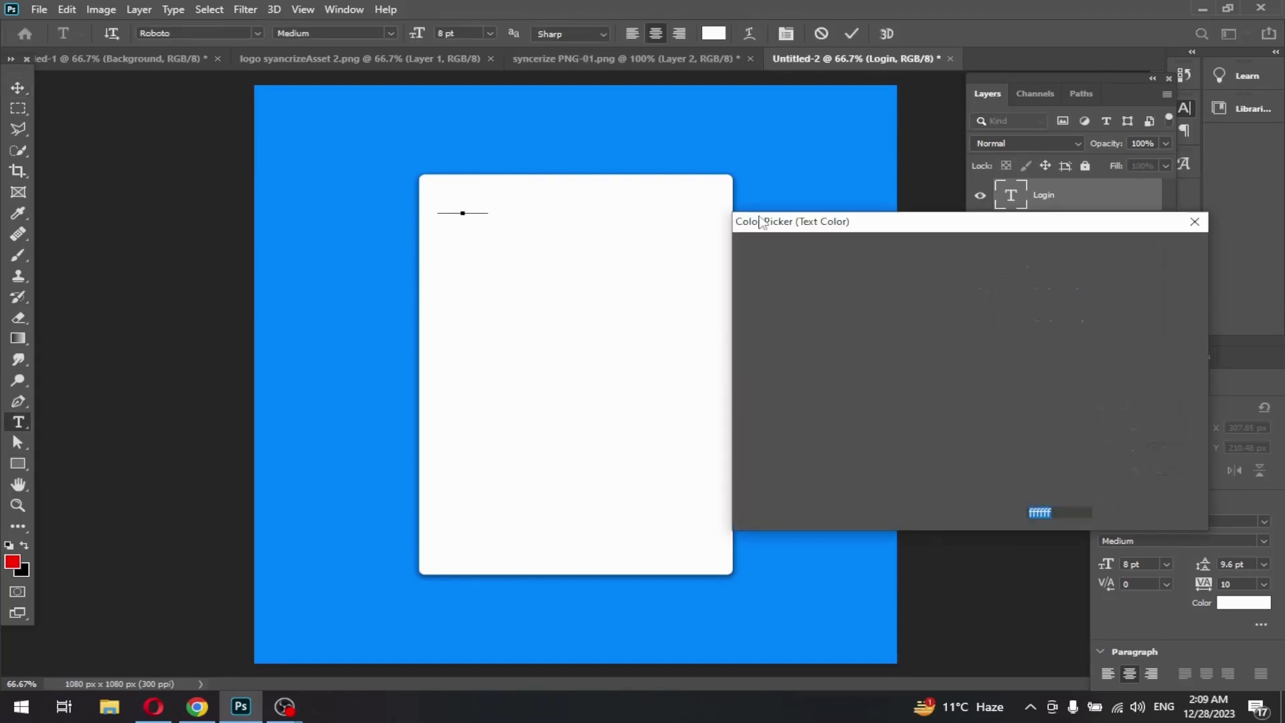
type("000000")
left_click(1127, 251)
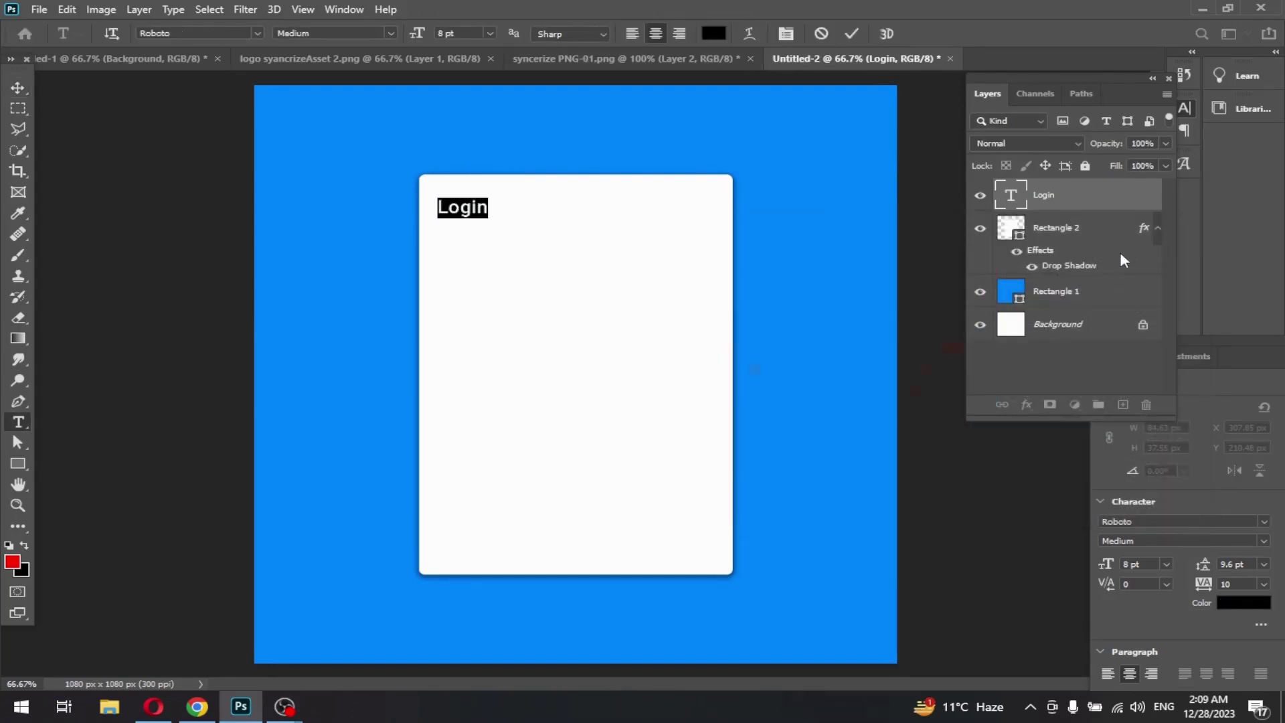
left_click(19, 88)
left_click_drag(478, 215, 480, 221)
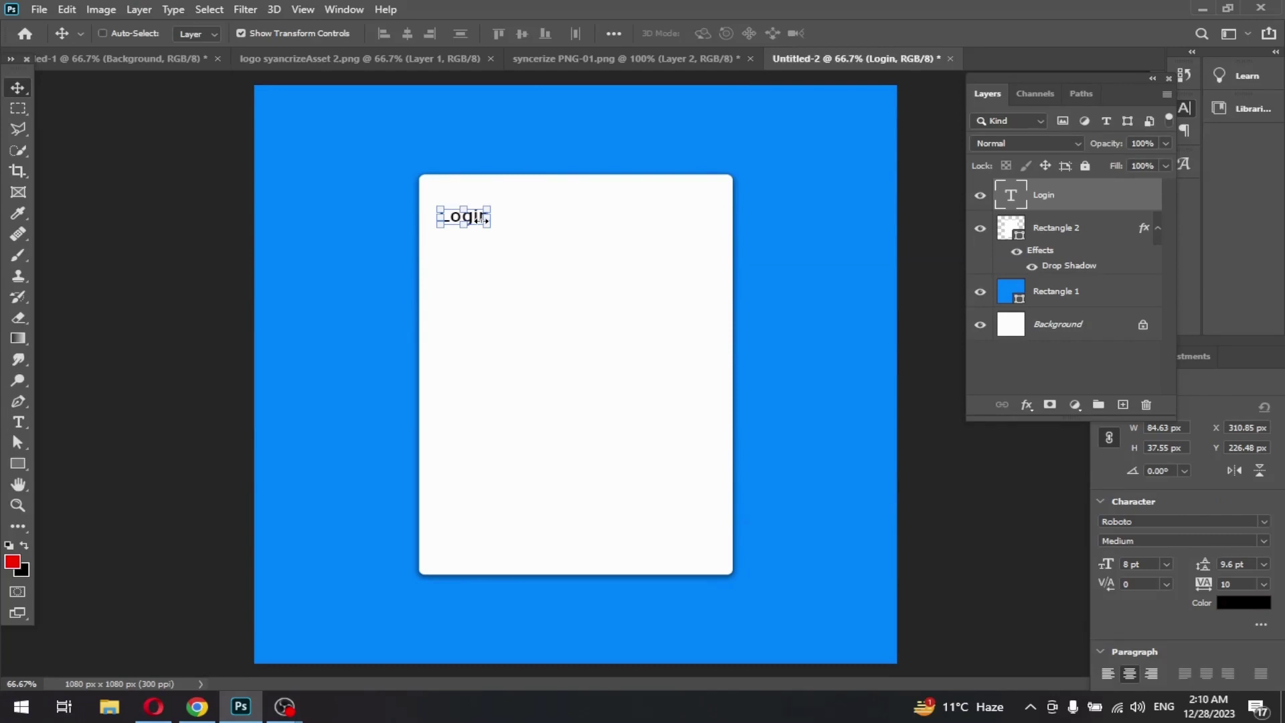
- Fill the large background rectangle with white and shift the Login heading slightly to the right
left_click(1055, 297)
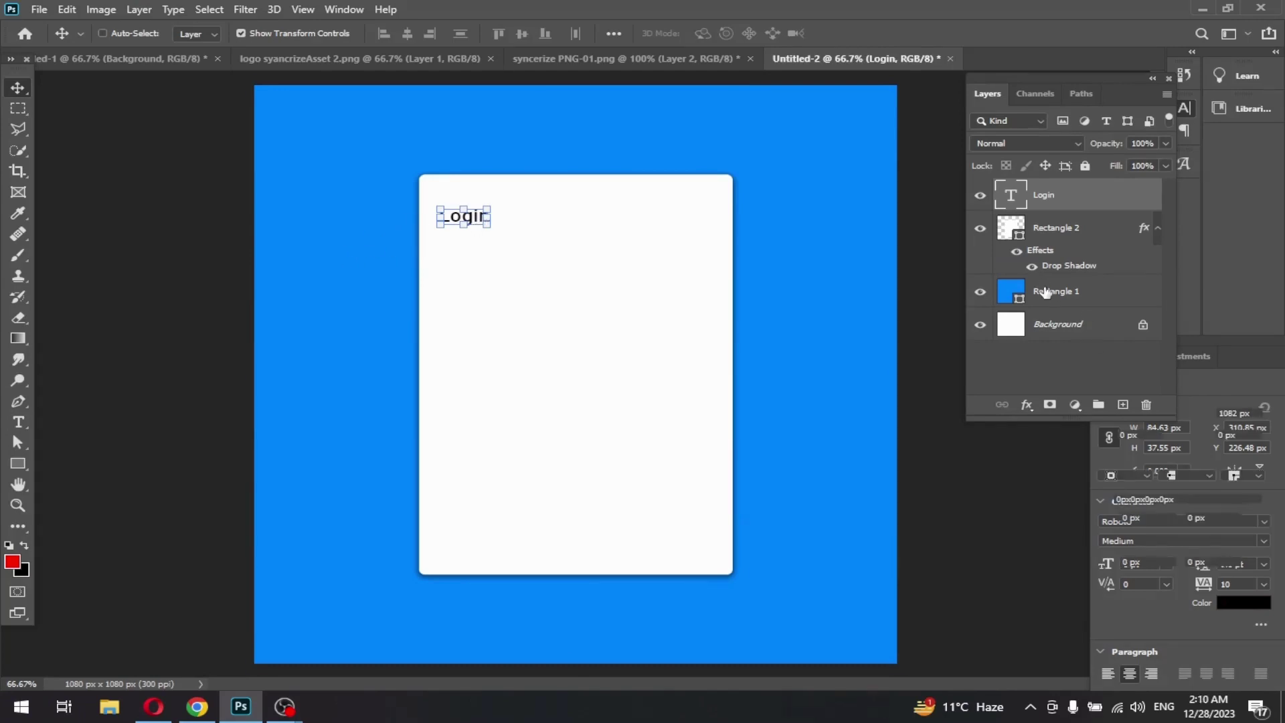
left_click(1106, 455)
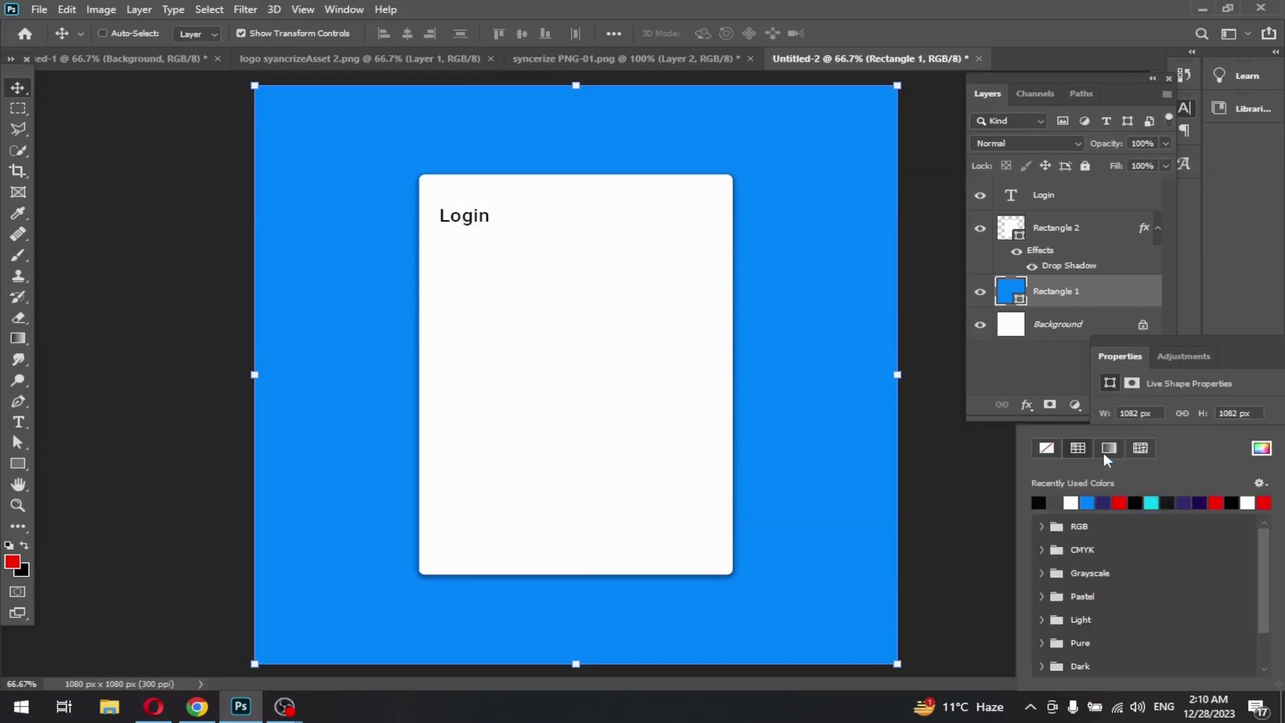
left_click(1072, 502)
left_click(102, 147)
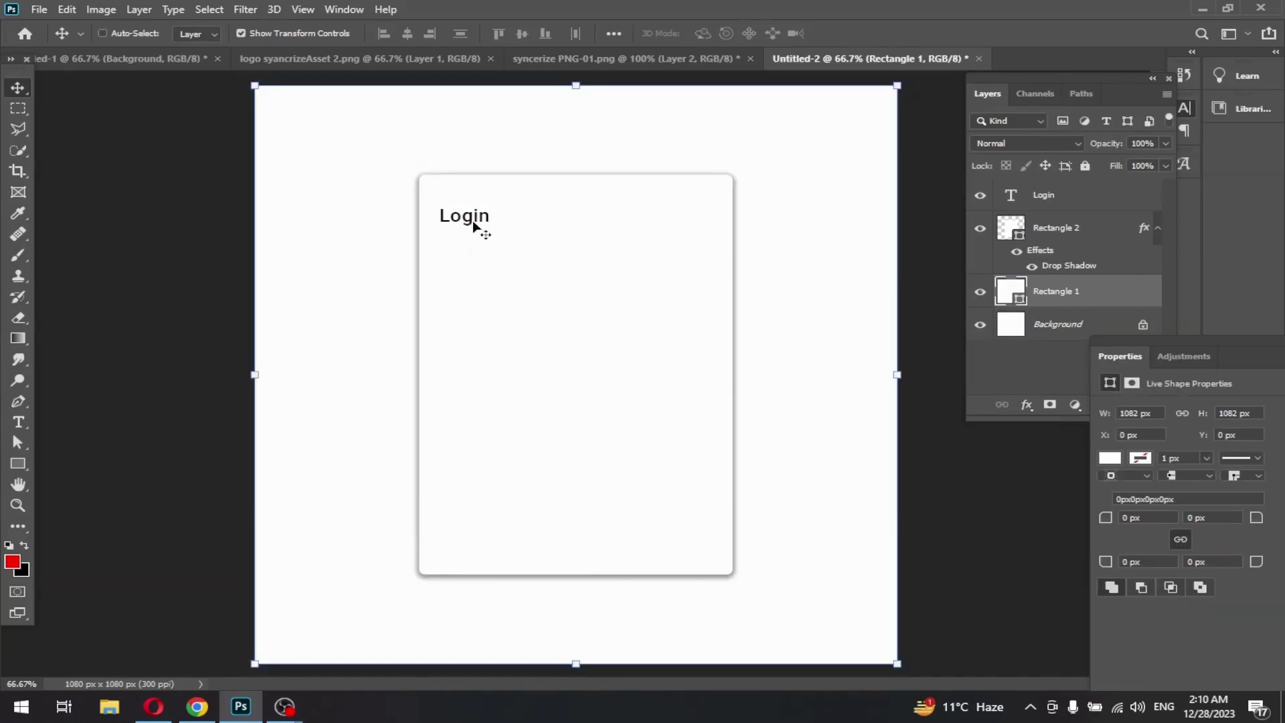
left_click_drag(455, 221, 467, 220)
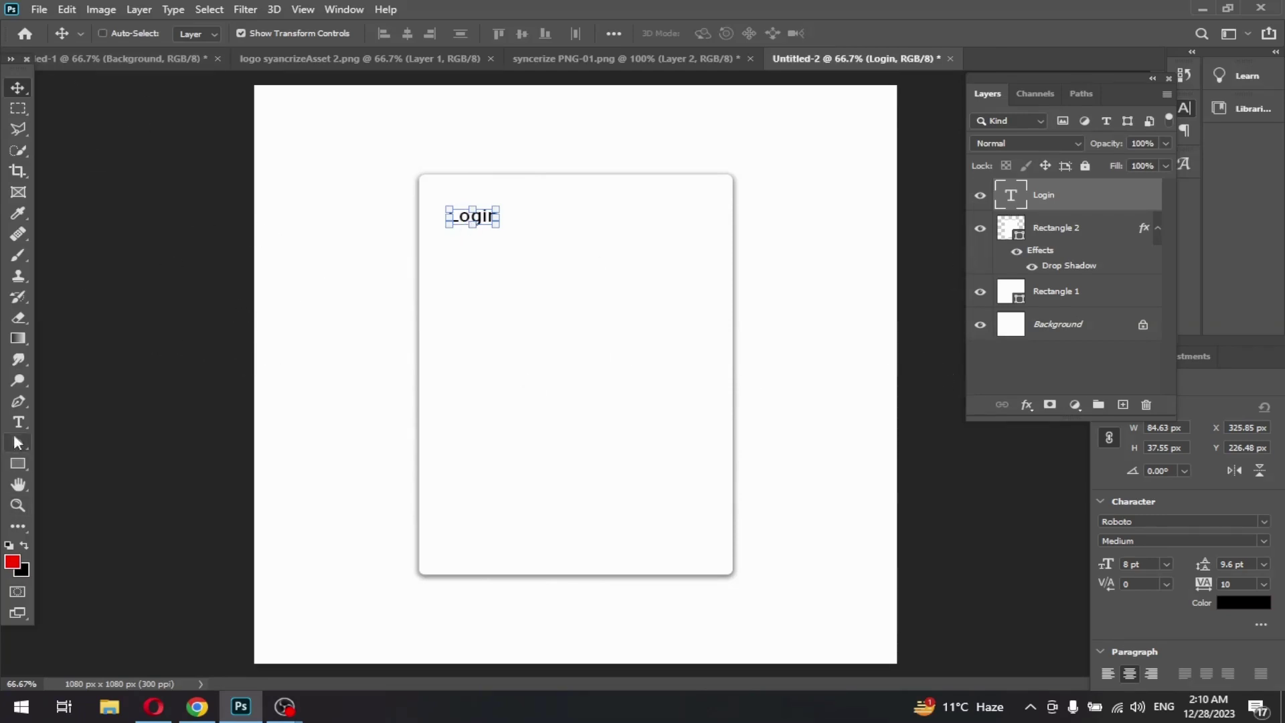
- Add the text "Hi Welcome Back!" below the Login heading, around the card's middle
left_click(19, 422)
left_click(492, 348)
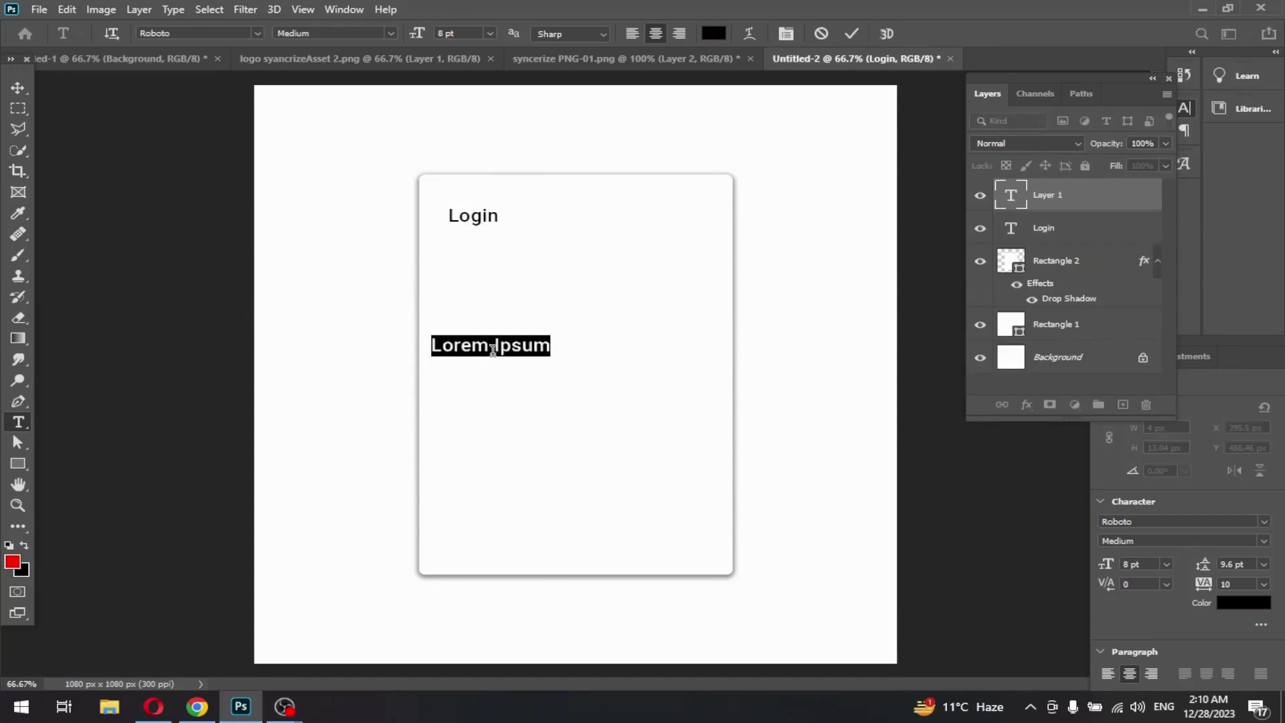
key("BackSpace")
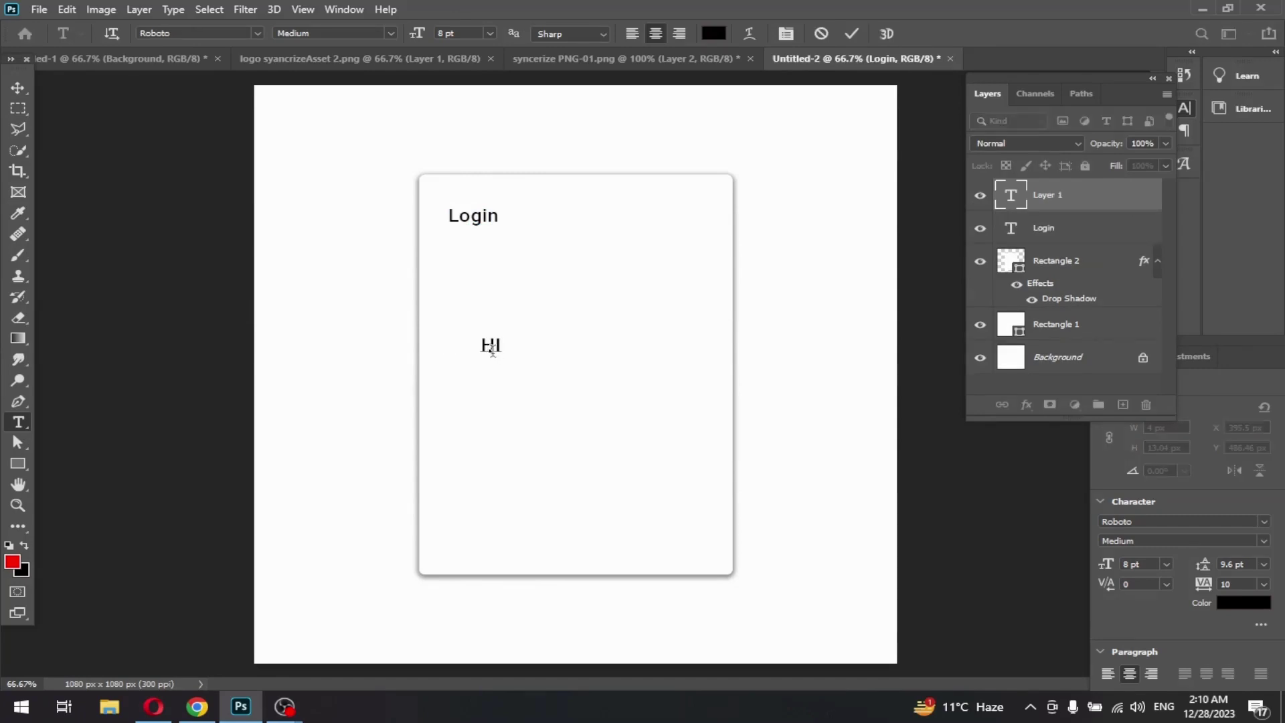
type("Hi Welcome Back")
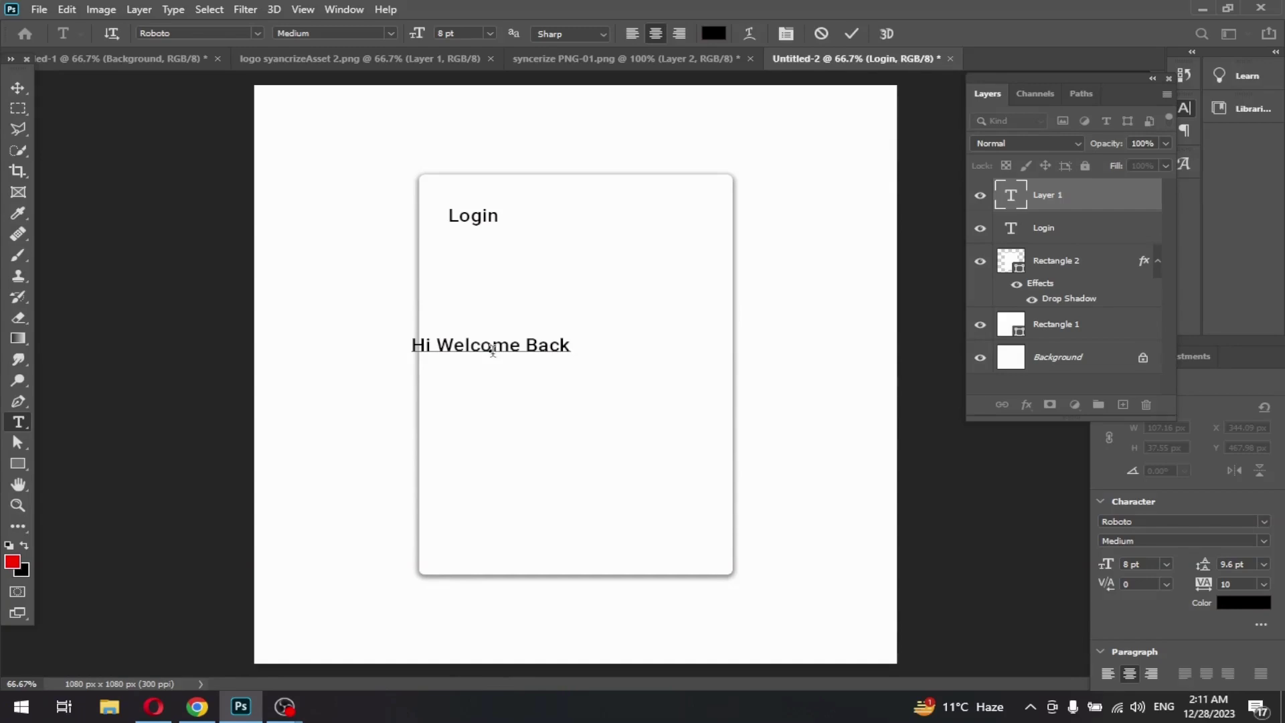
type("!")
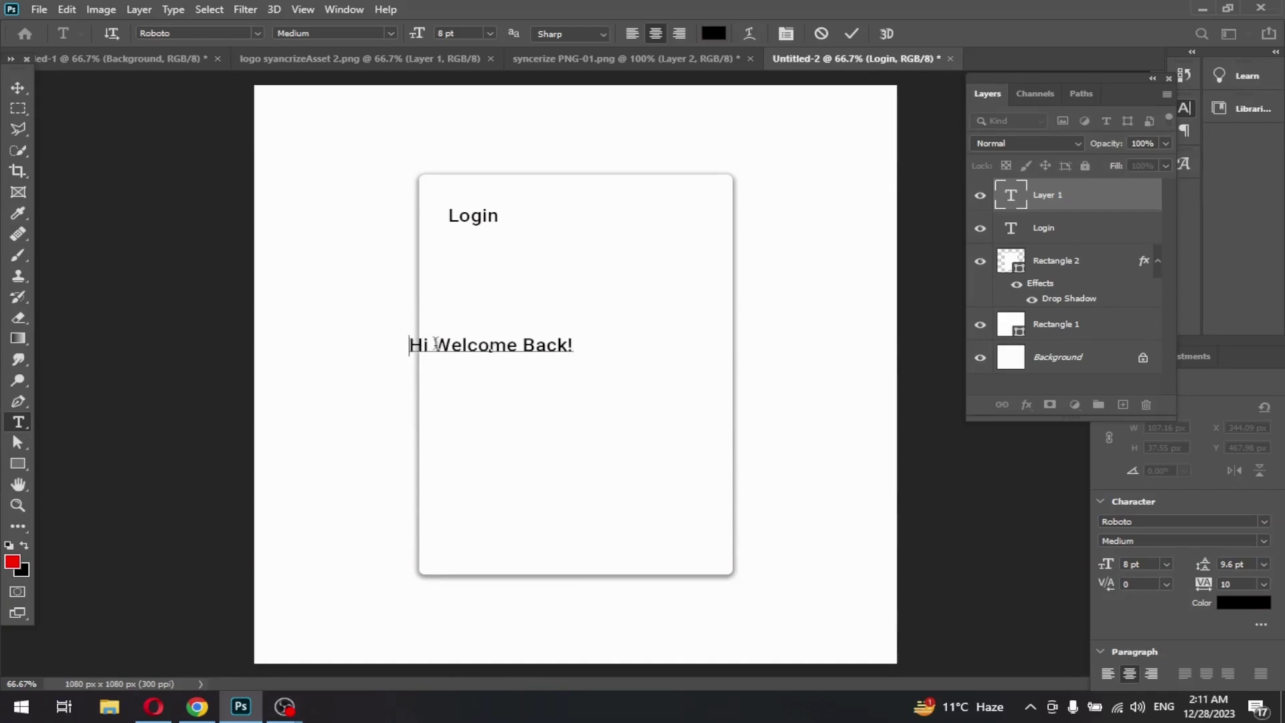
- Set the "Hi Welcome Back!" text to Roboto Light at 5 pt and place it directly below the Login heading, aligned with its left edge
key("ctrl+a")
left_click(394, 32)
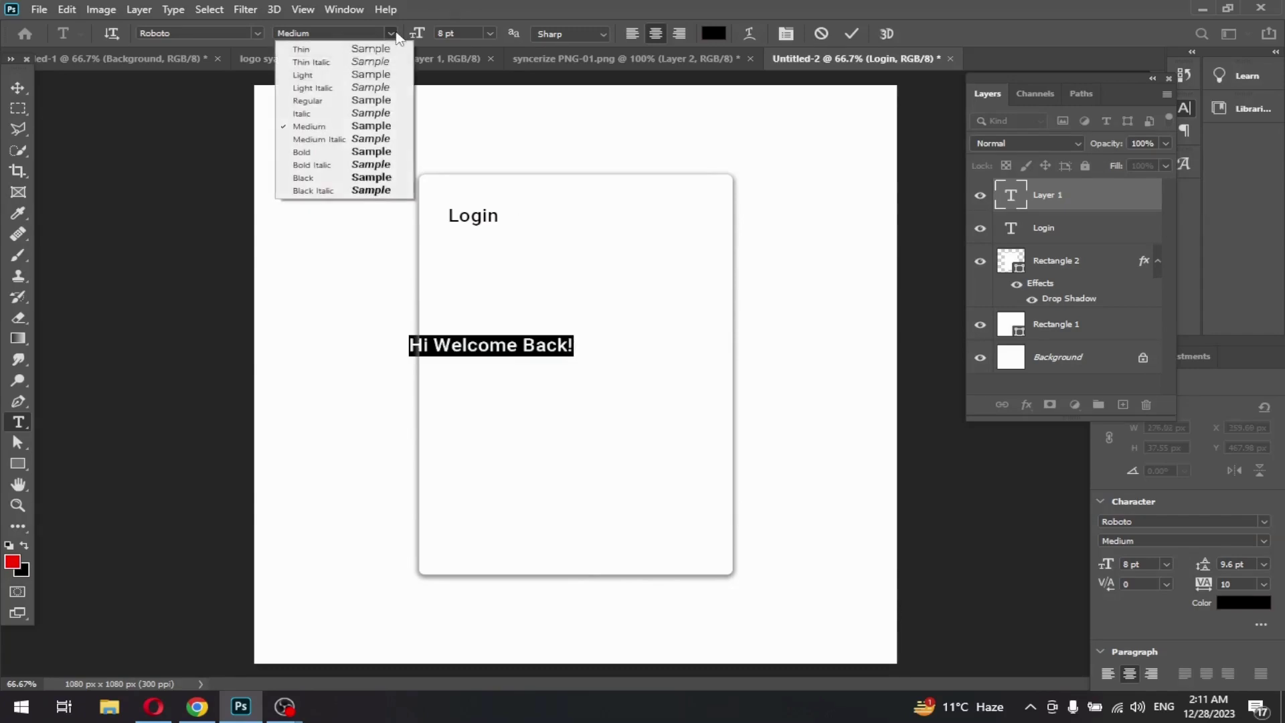
left_click(303, 75)
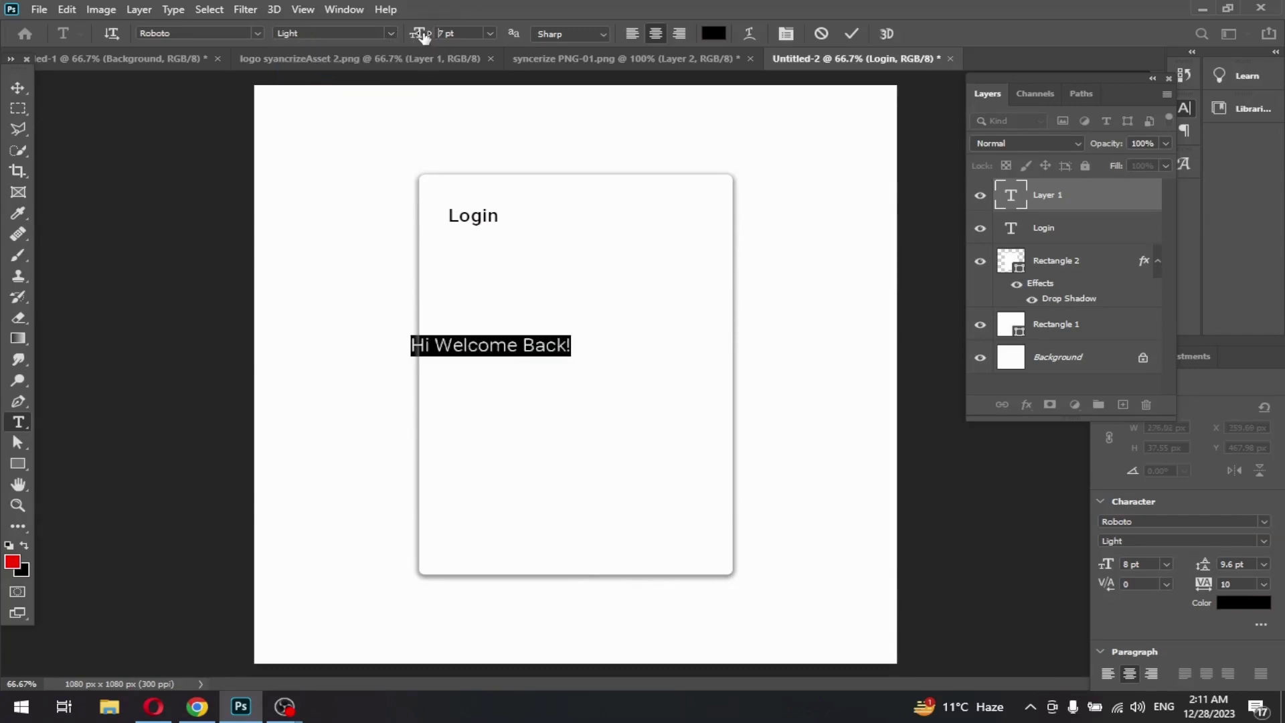
left_click_drag(423, 36, 422, 36)
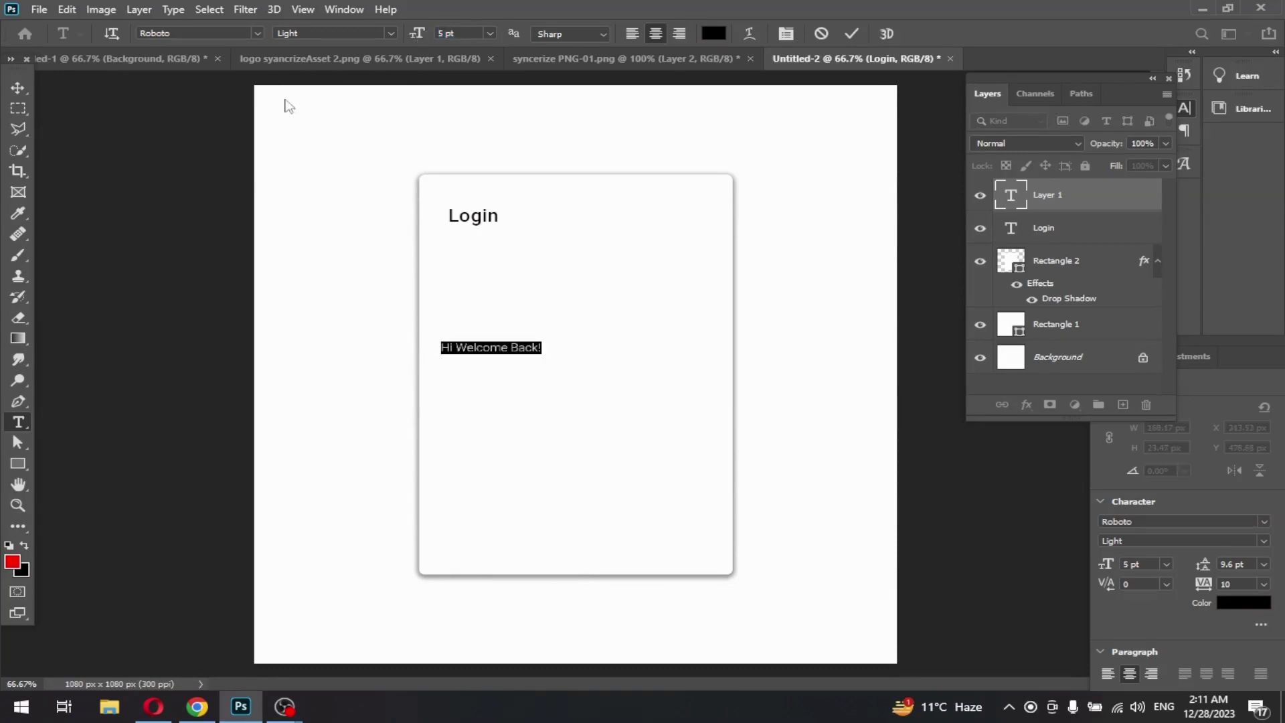
left_click(218, 136)
key("v")
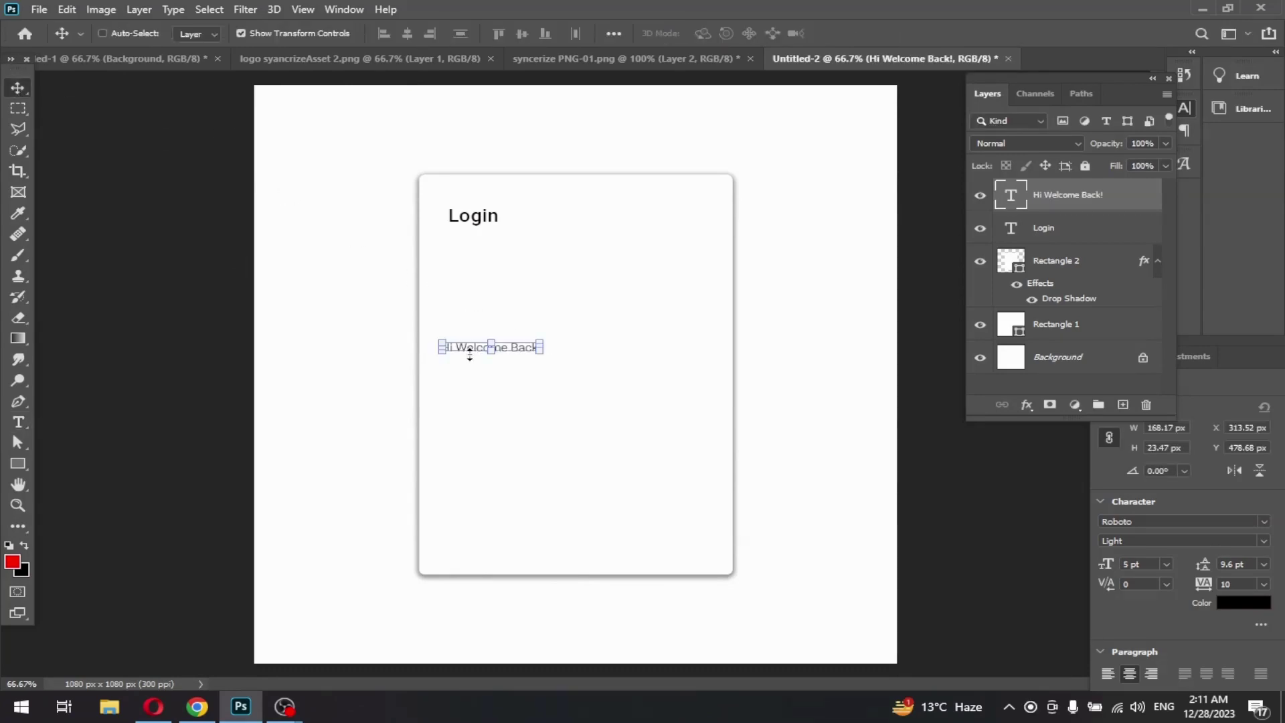
left_click_drag(470, 354, 479, 247)
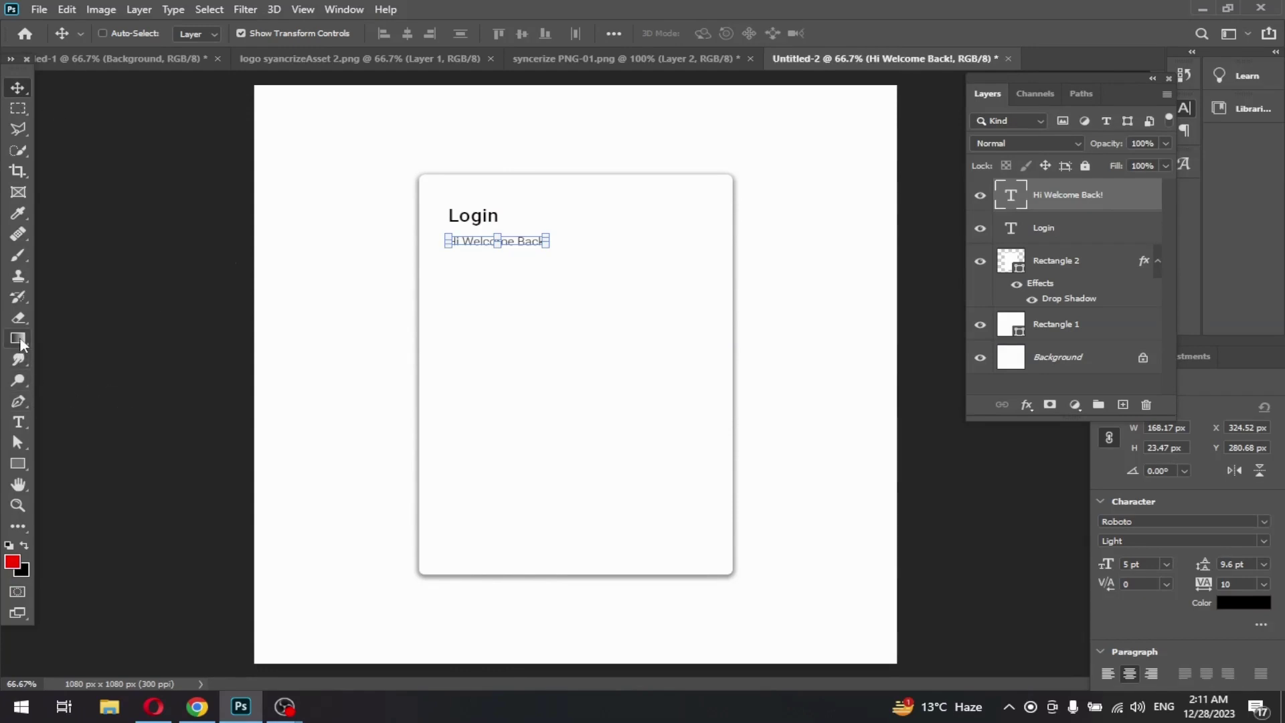
- Draw a rectangle about 428 by 38 px below the welcome text and move it down to Y 383 px
left_click(18, 464)
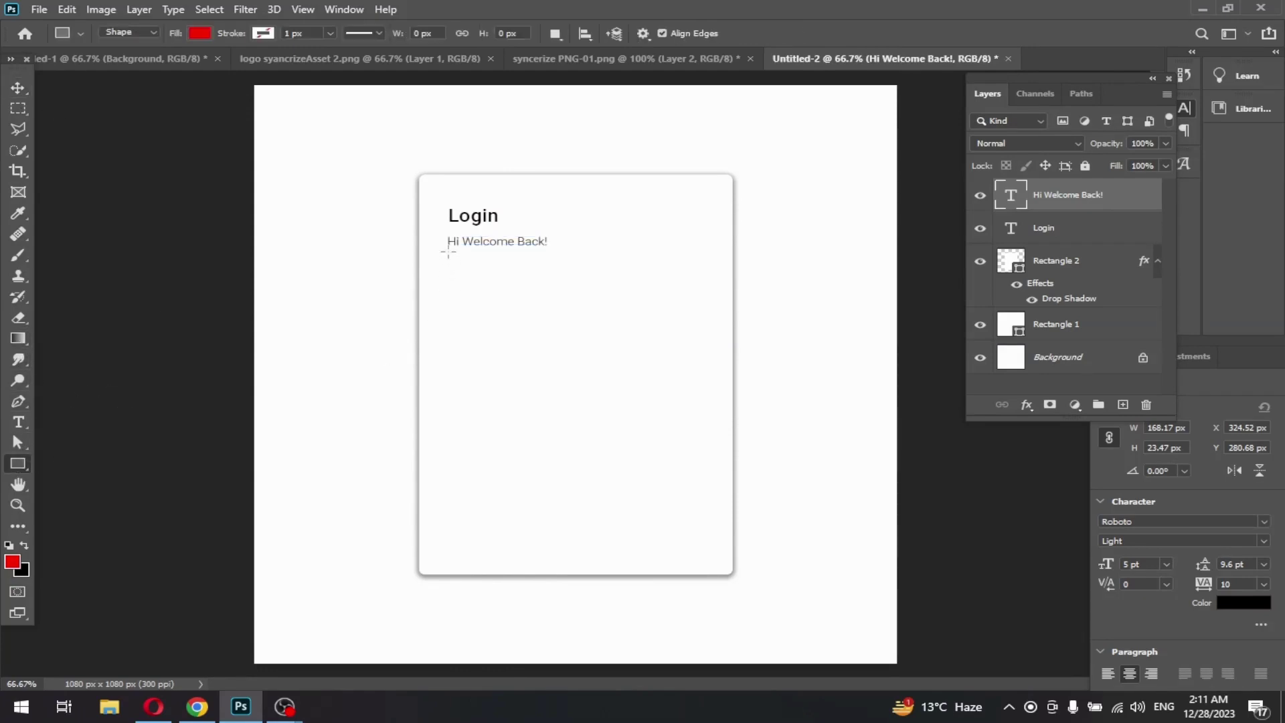
left_click_drag(448, 252, 702, 271)
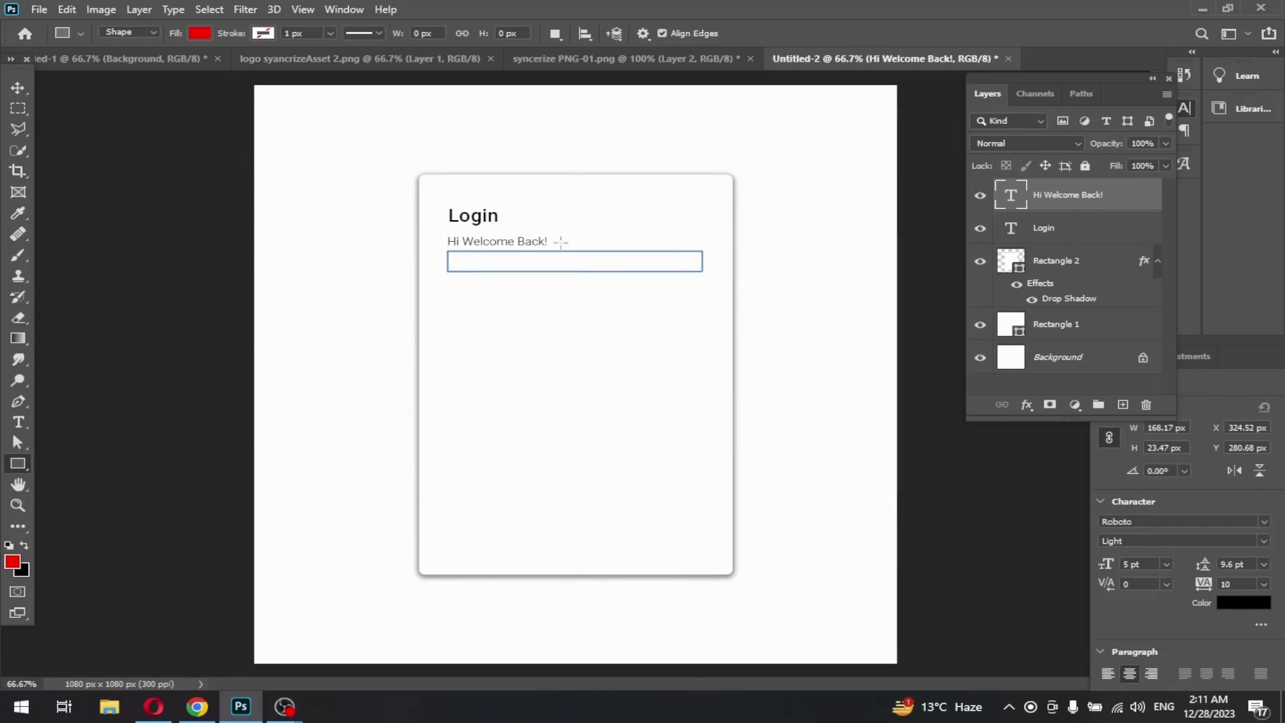
left_click(18, 88)
key("Down")
key("Down")
key("Down")
key("Down")
key("Down")
key("Down")
key("Down")
key("Down")
key("Down")
key("Down")
key("Down")
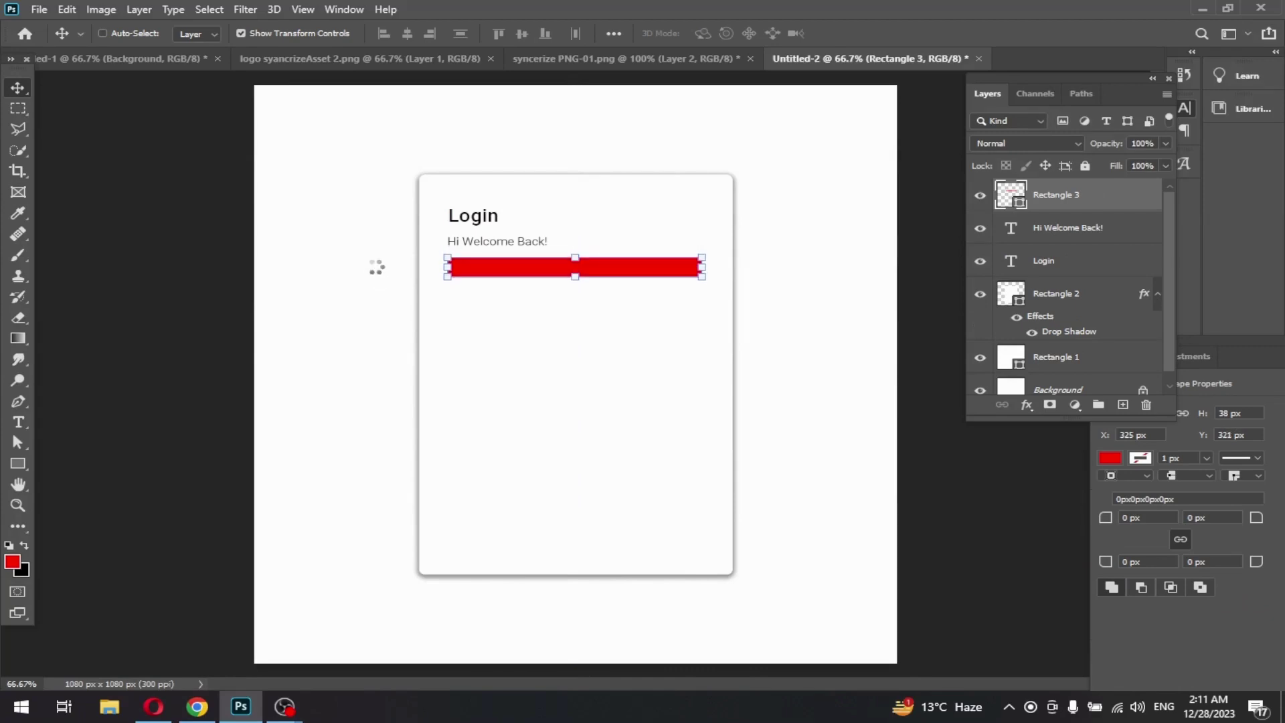
key("Down")
key("Down")
key("Down")
key("Down")
key("Down")
key("Down")
key("Down")
key("Down")
key("Down")
key("Down")
key("Down")
key("Down")
key("Down")
key("Down")
key("Down")
key("Down")
key("Down")
key("Down")
key("Down")
key("Down")
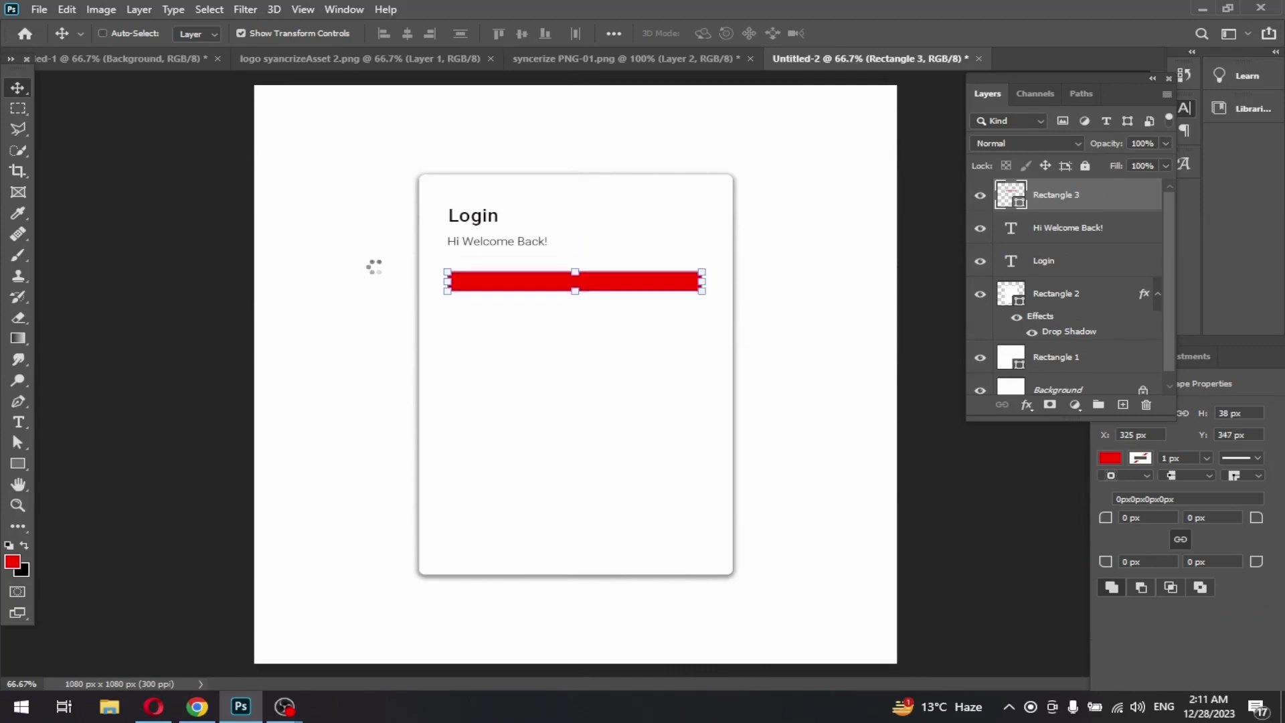
key("Down")
key("Down")
key("Down")
key("Down")
key("Down")
key("Down")
key("Down")
key("Down")
key("Down")
key("Down")
key("Down")
key("Down")
key("Down")
key("Down")
key("Down")
key("Down")
key("Down")
key("Down")
key("Down")
key("Down")
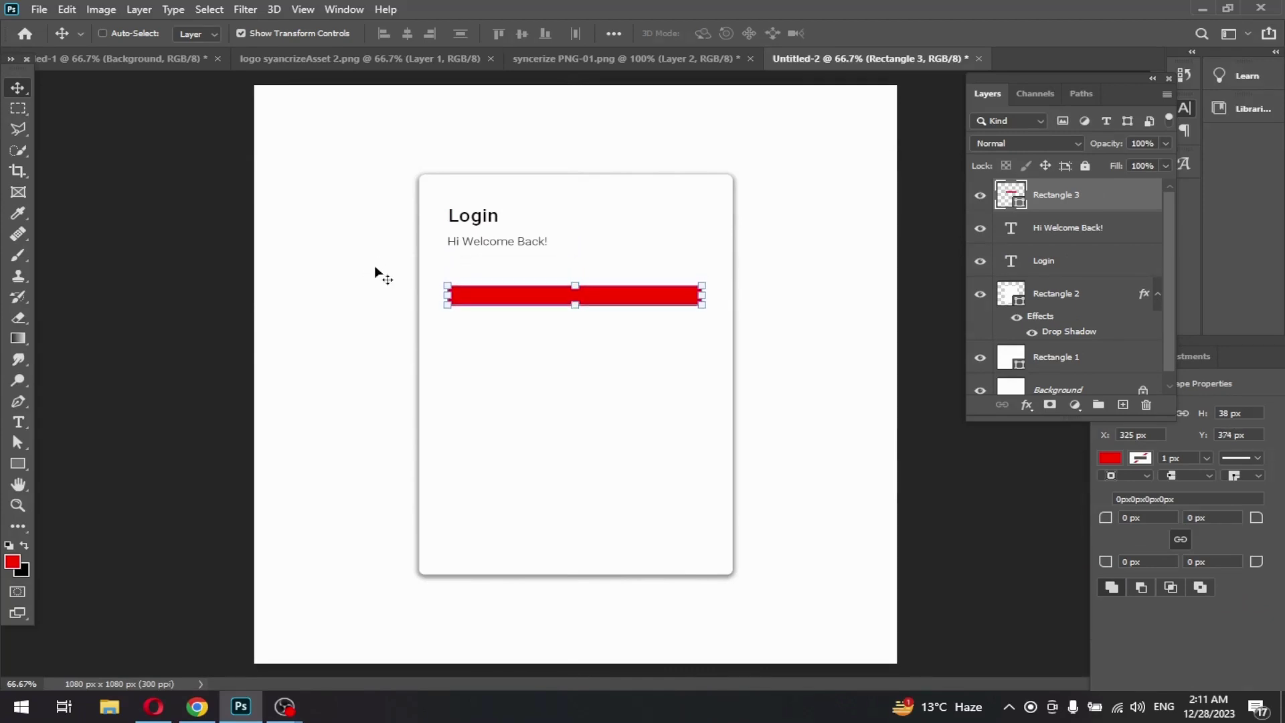
key("Down")
key("Down")
key("Down")
key("Down")
key("Down")
key("Down")
key("Down")
key("Down")
key("Down")
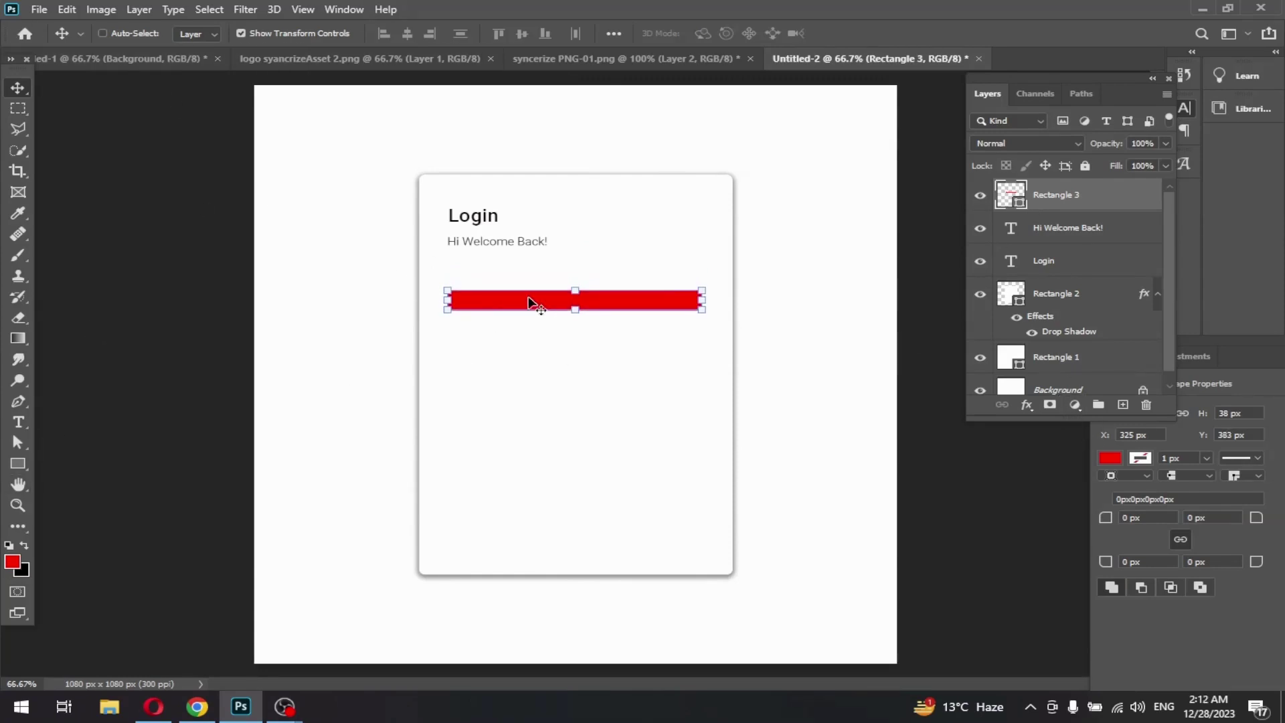
- Fill the new rectangle with white and add a drop shadow with 31% opacity, 13% spread, 3 px distance and 13 px size
left_click(1112, 459)
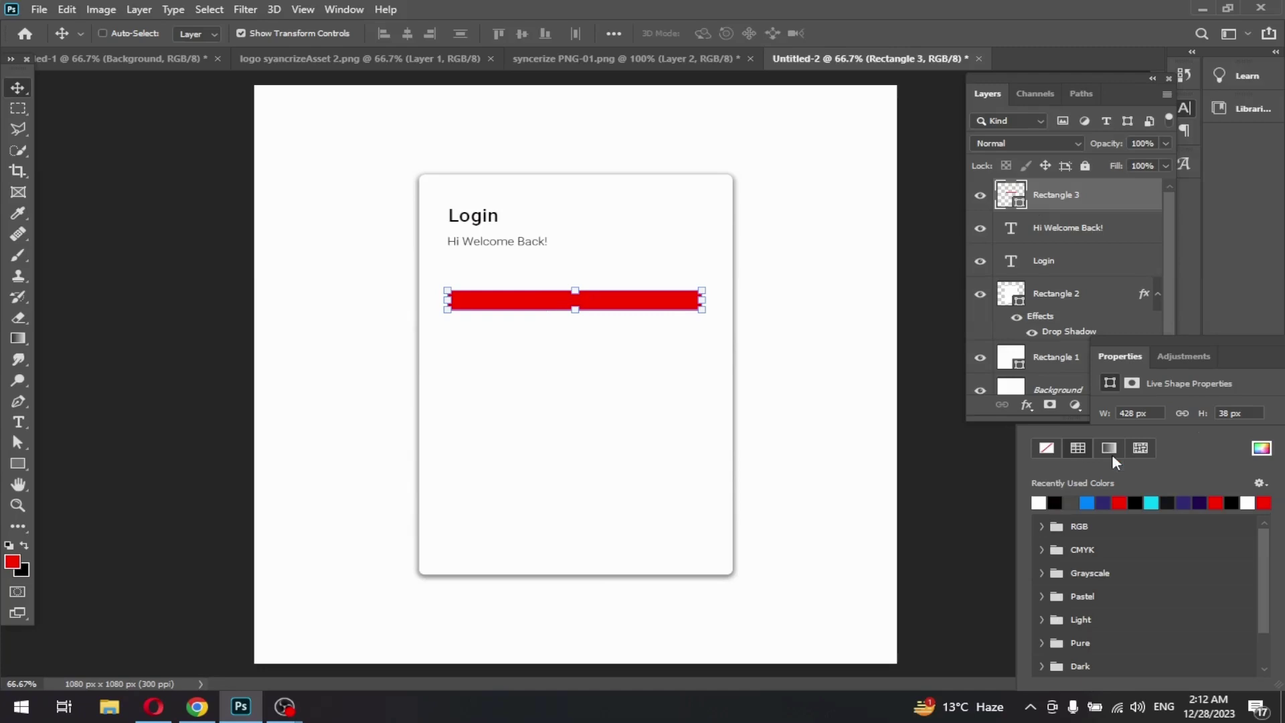
left_click(1043, 503)
left_click(1027, 404)
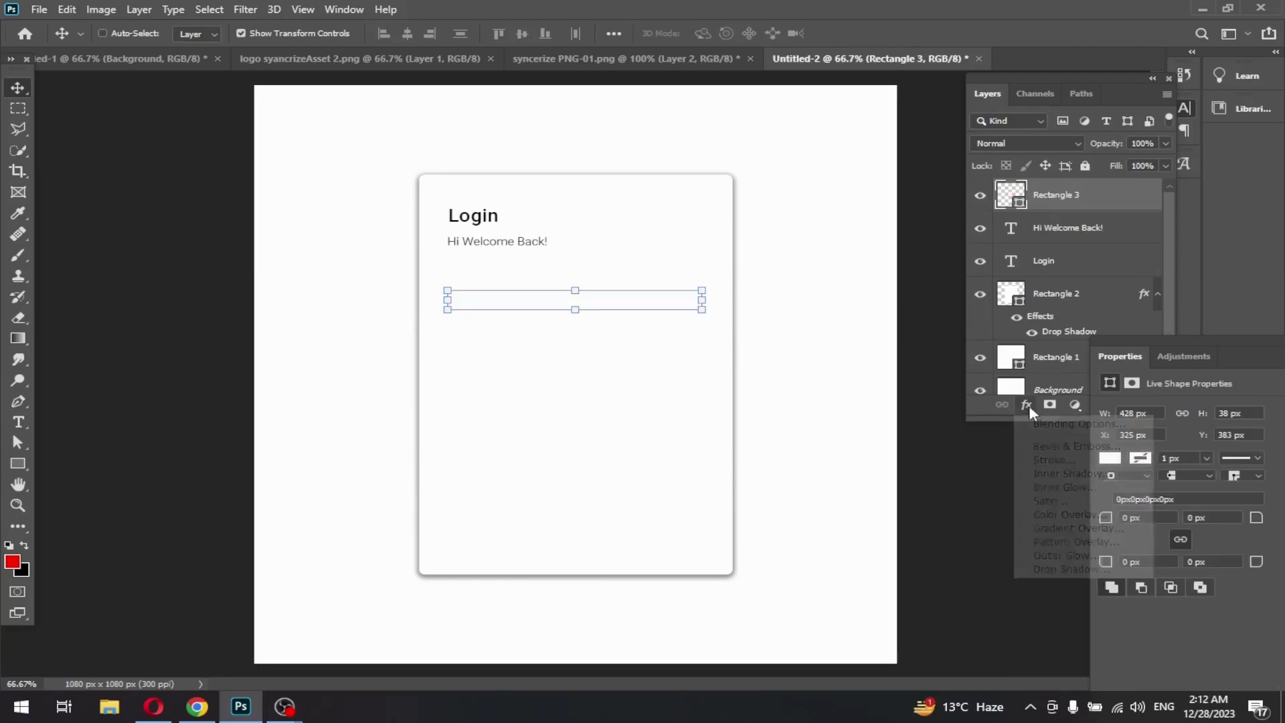
left_click(1027, 404)
left_click(1066, 569)
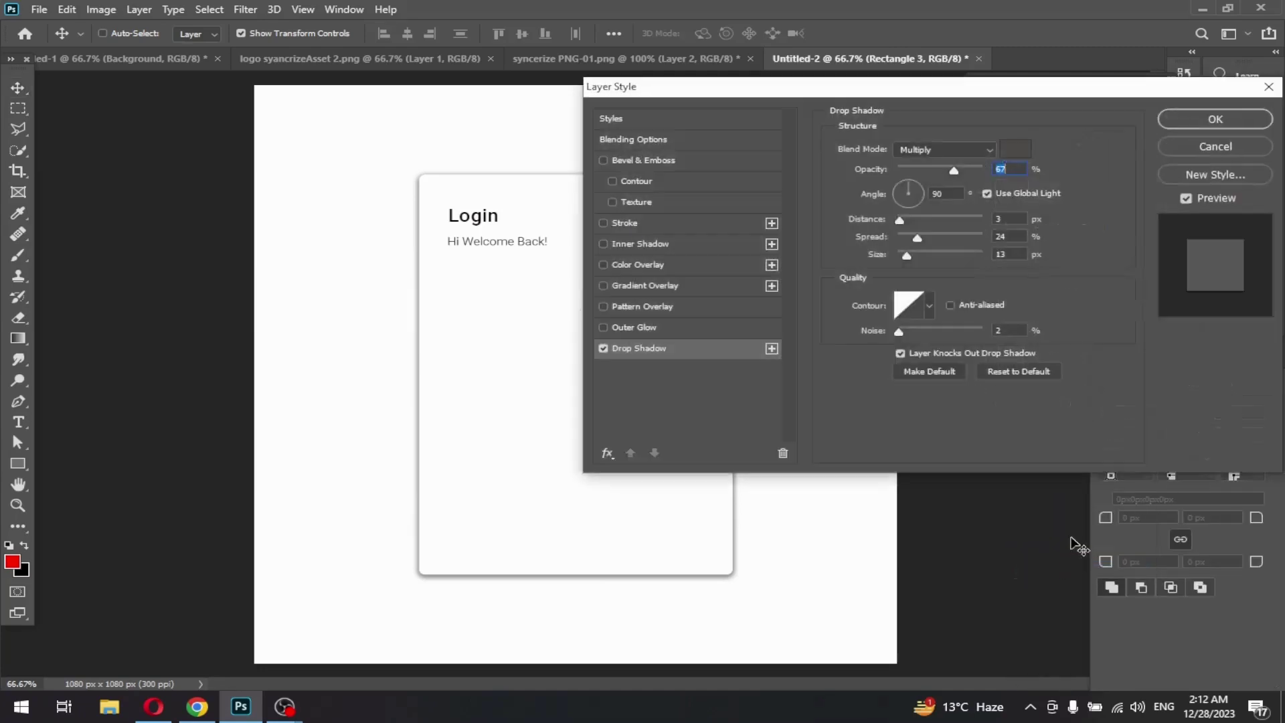
left_click_drag(799, 91, 981, 180)
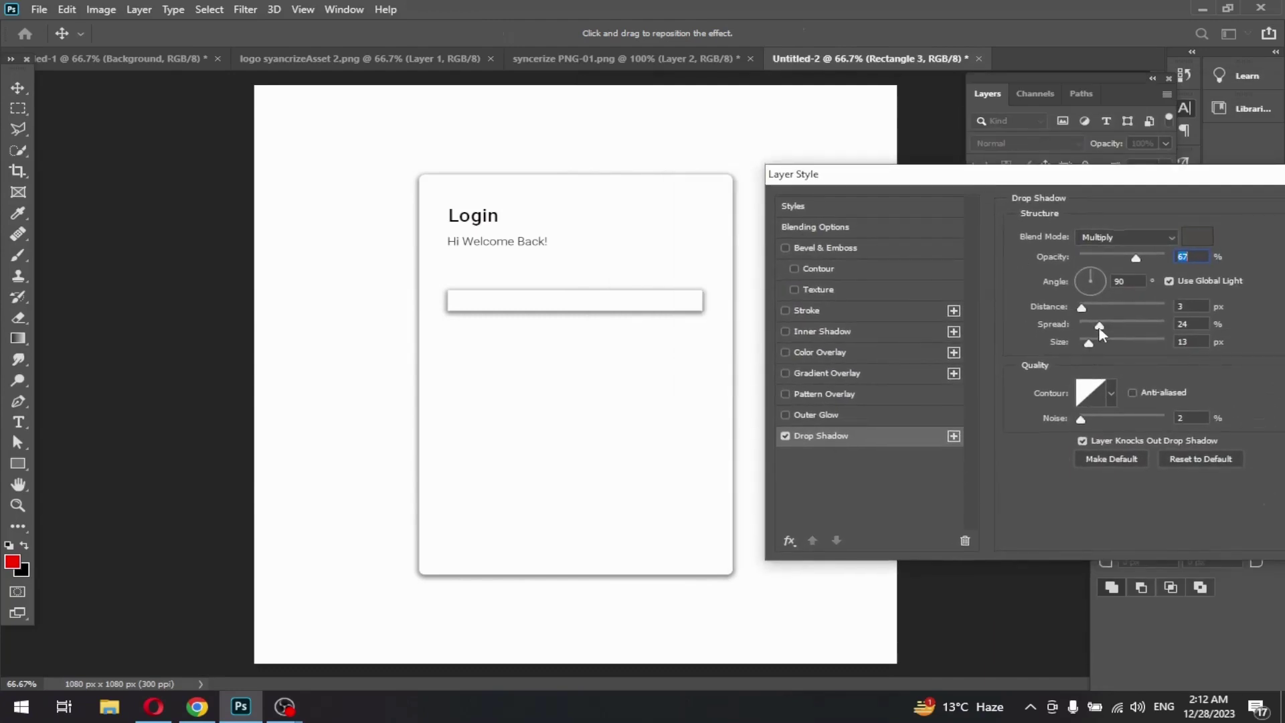
left_click_drag(1099, 326, 1091, 318)
left_click_drag(1136, 261, 1114, 261)
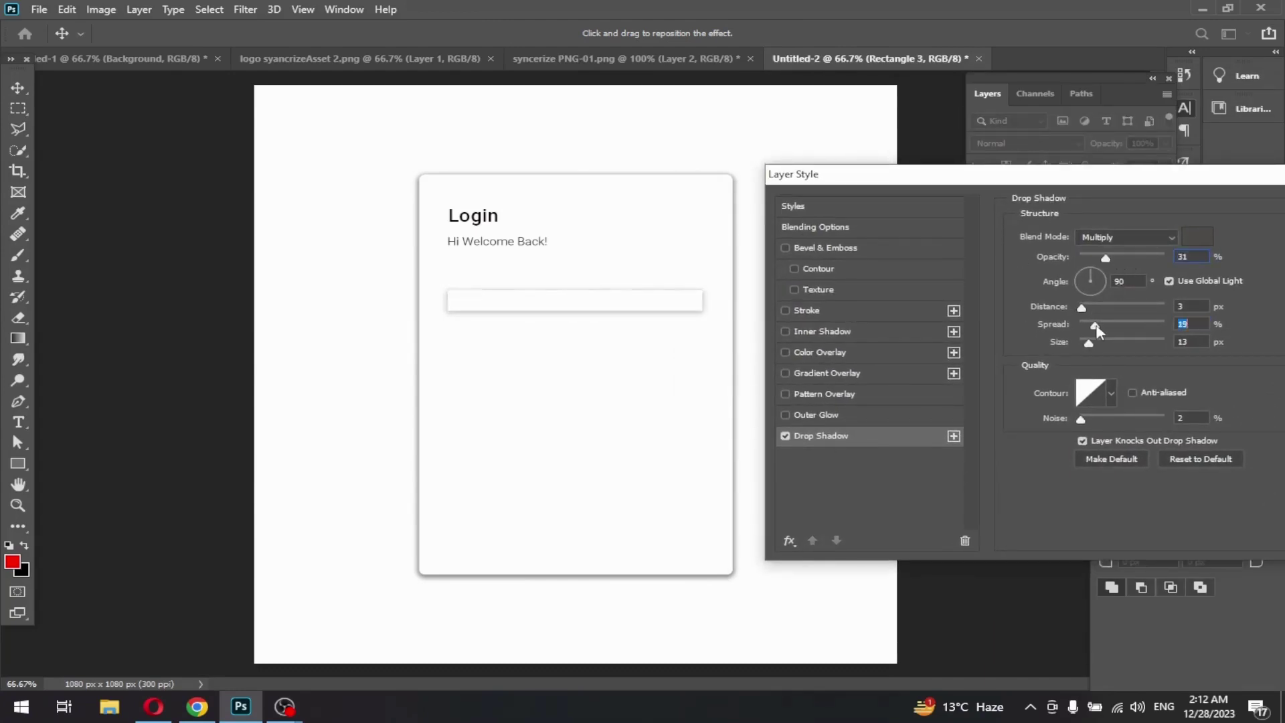
left_click_drag(1098, 331, 1090, 328)
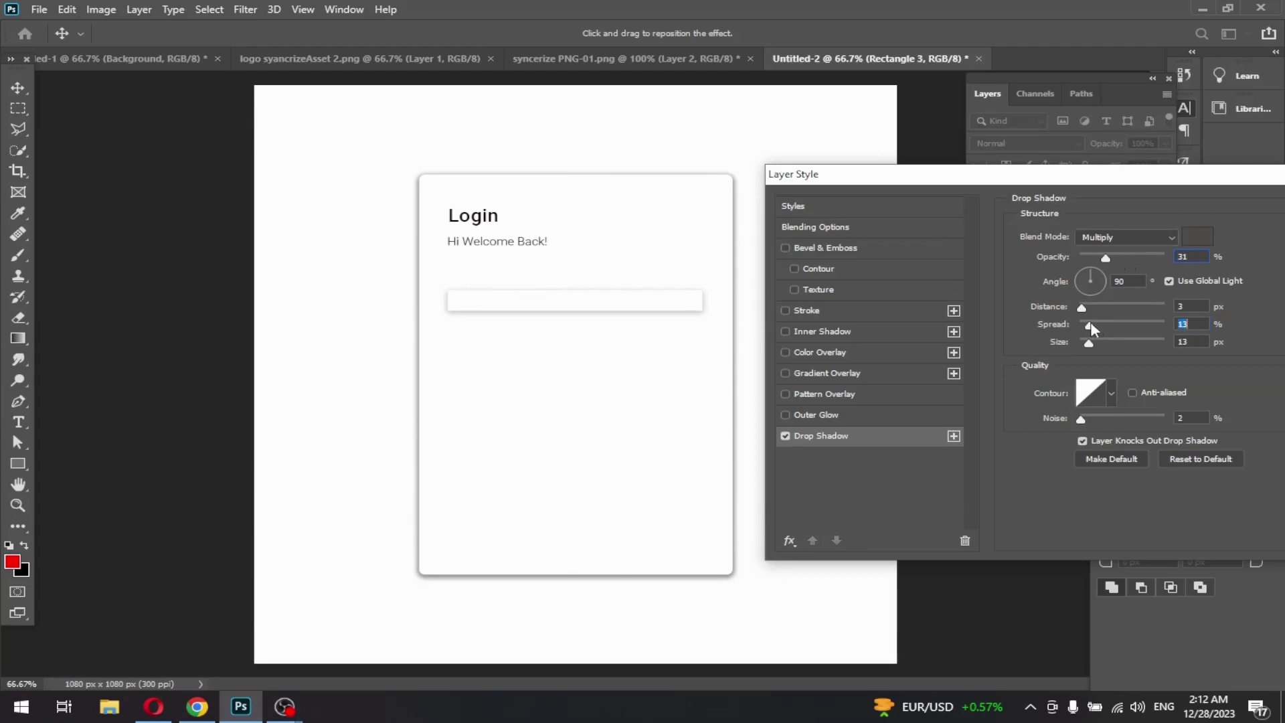
left_click_drag(1188, 173, 1042, 177)
left_click(1264, 214)
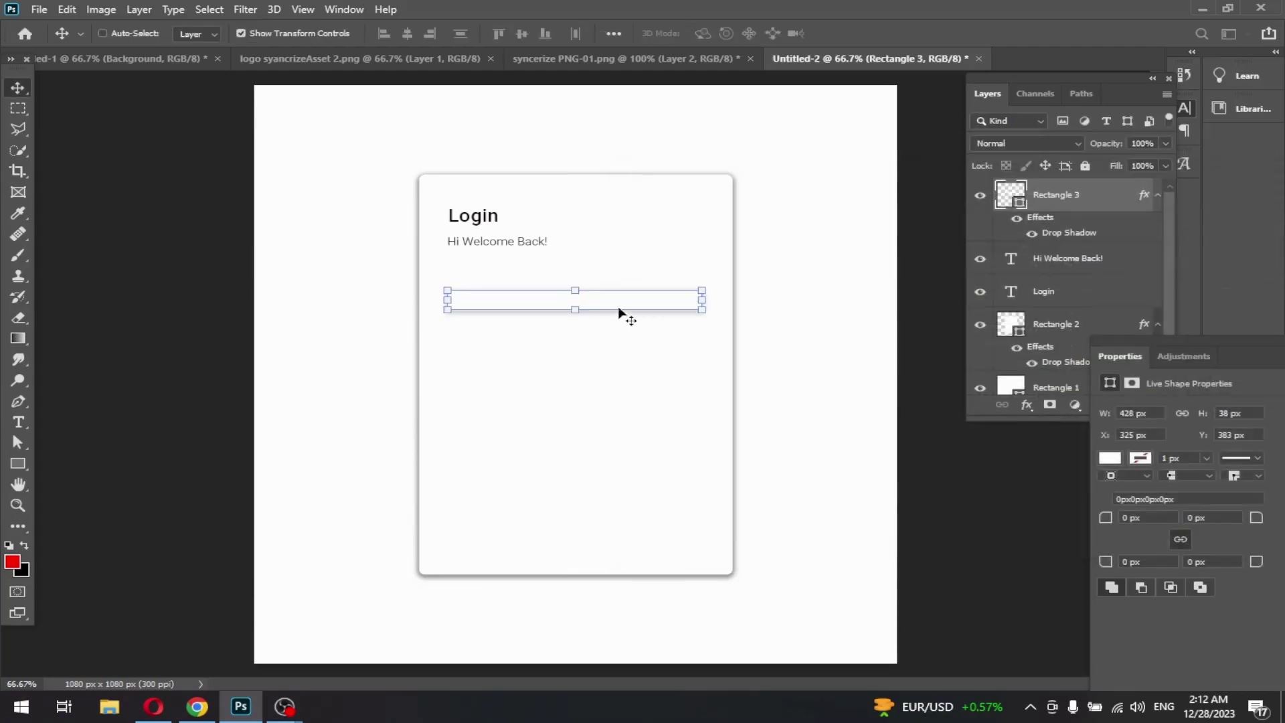
- Stretch the white field rectangle downward to a height of about 51.5 px
left_click_drag(578, 310, 579, 319)
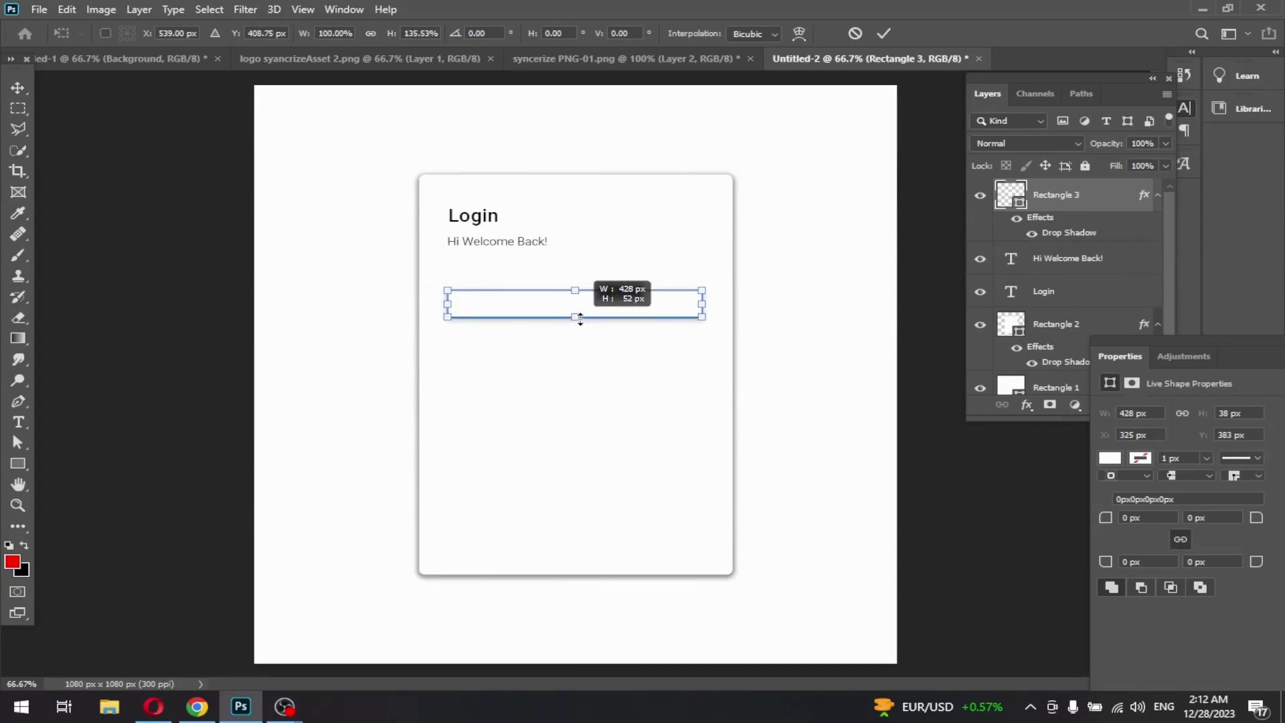
left_click_drag(579, 318, 580, 319)
left_click(883, 34)
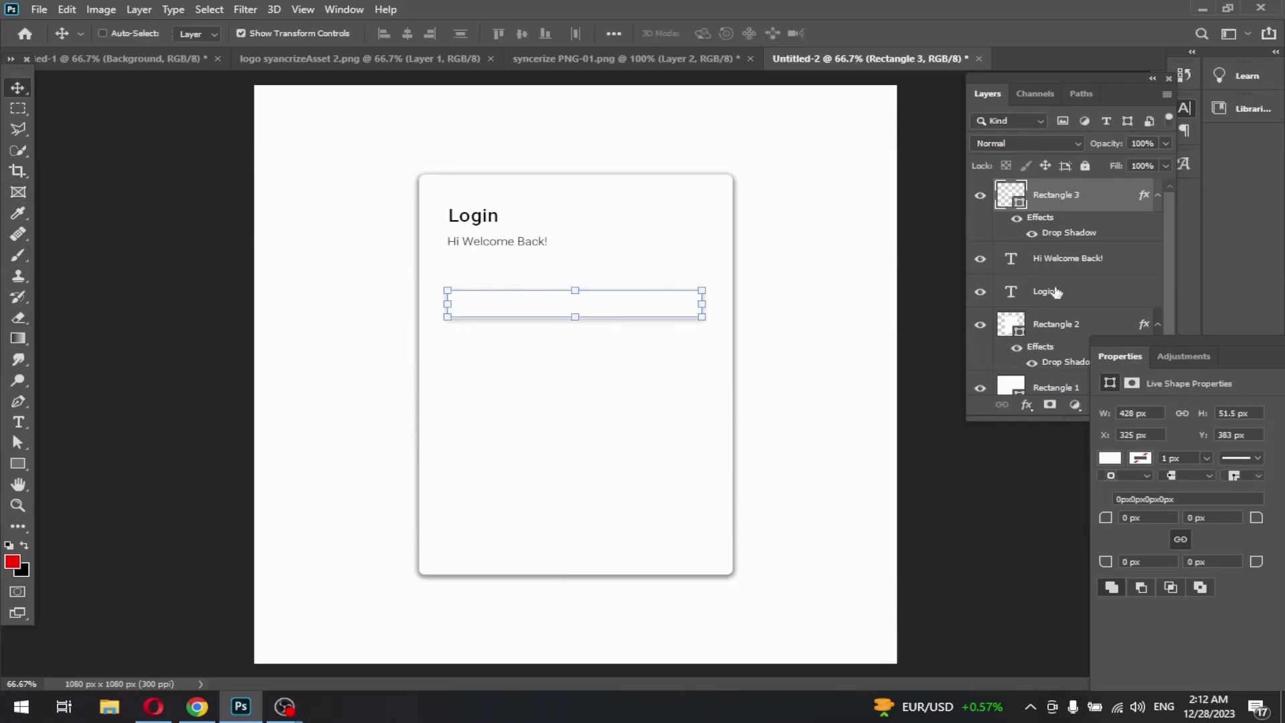
- Duplicate the welcome text above and inside the field rectangle, and move the inner copy's layer above the rectangle layer
left_click(1066, 261)
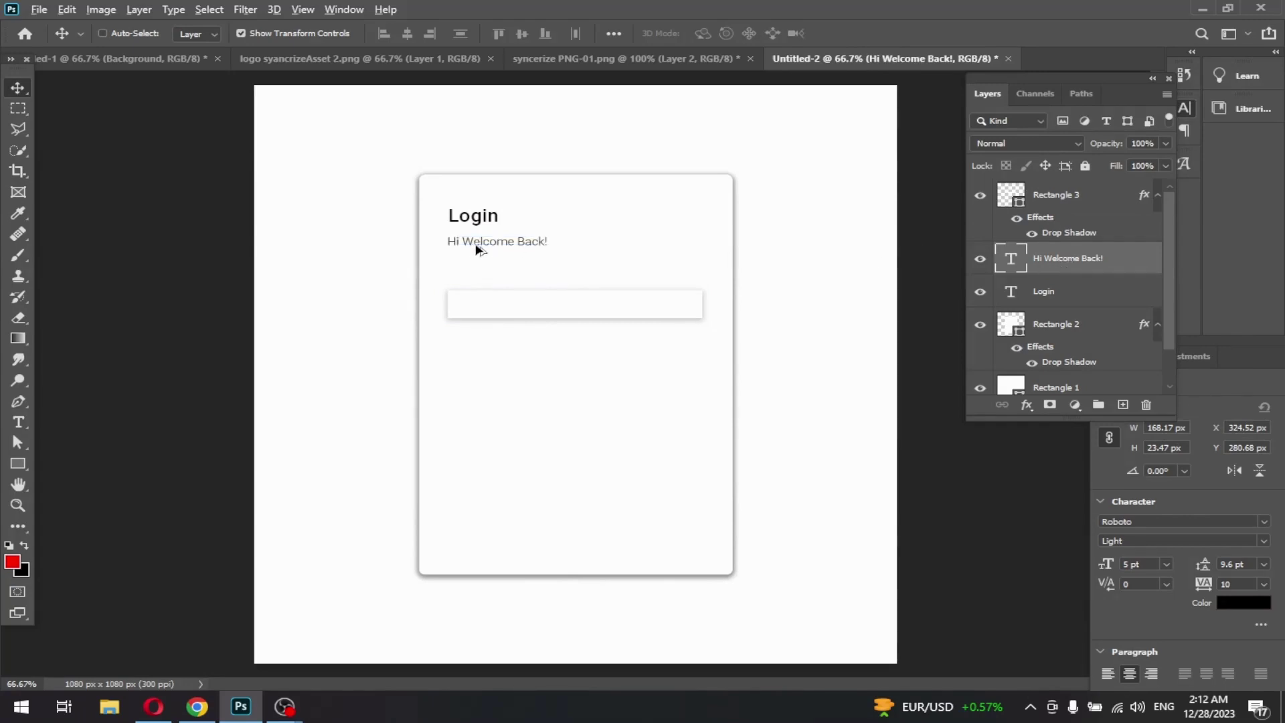
left_click_drag(475, 245, 501, 308)
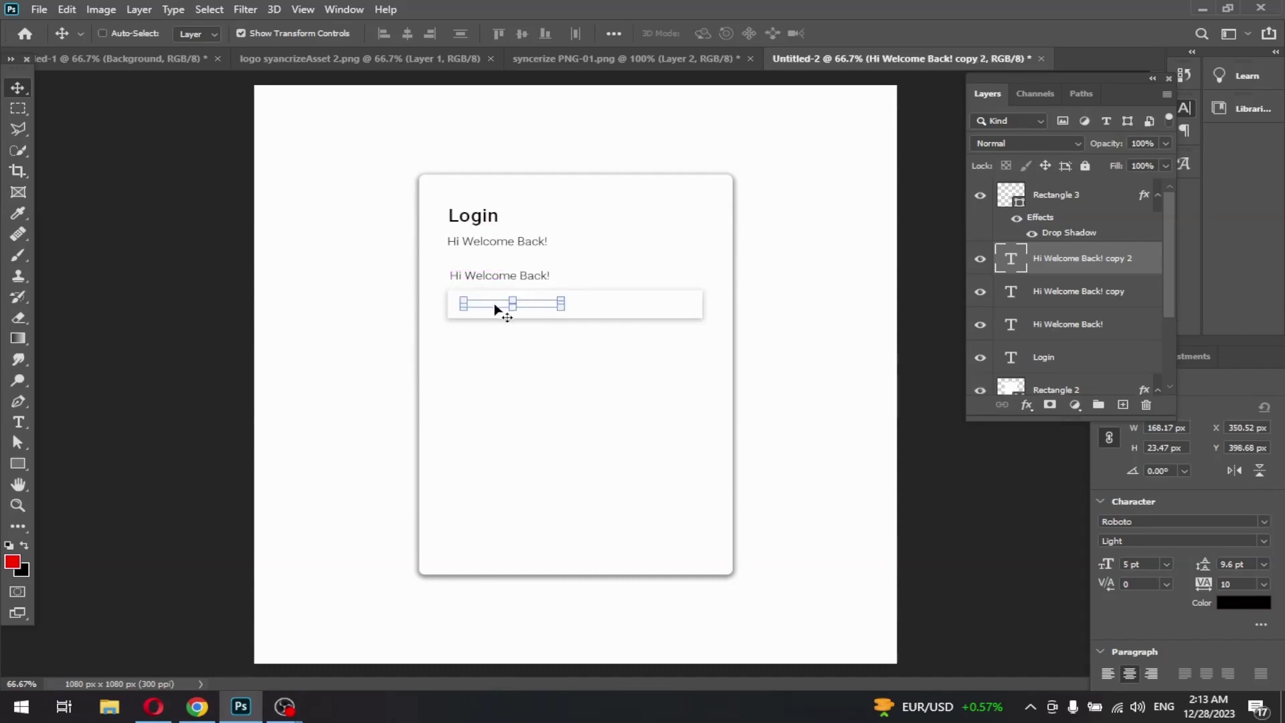
right_click(497, 306)
left_click(1040, 258)
left_click(979, 261)
left_click(979, 260)
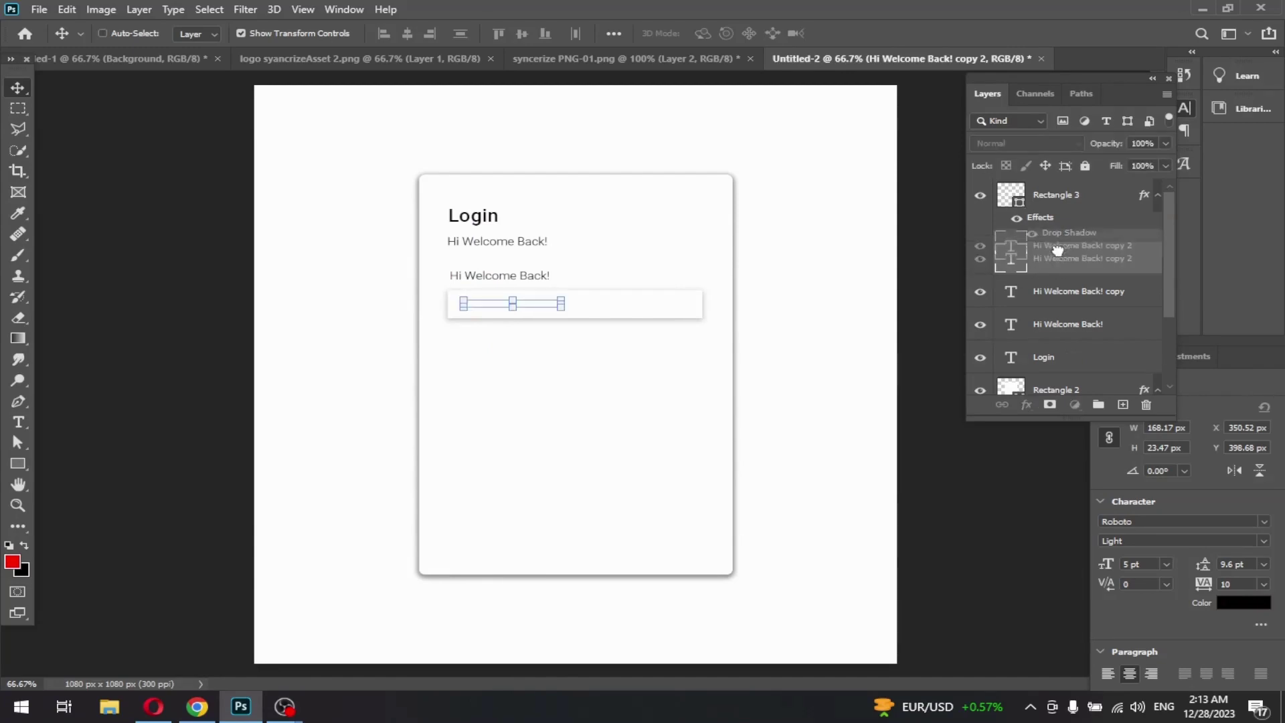
left_click_drag(1050, 258, 1053, 194)
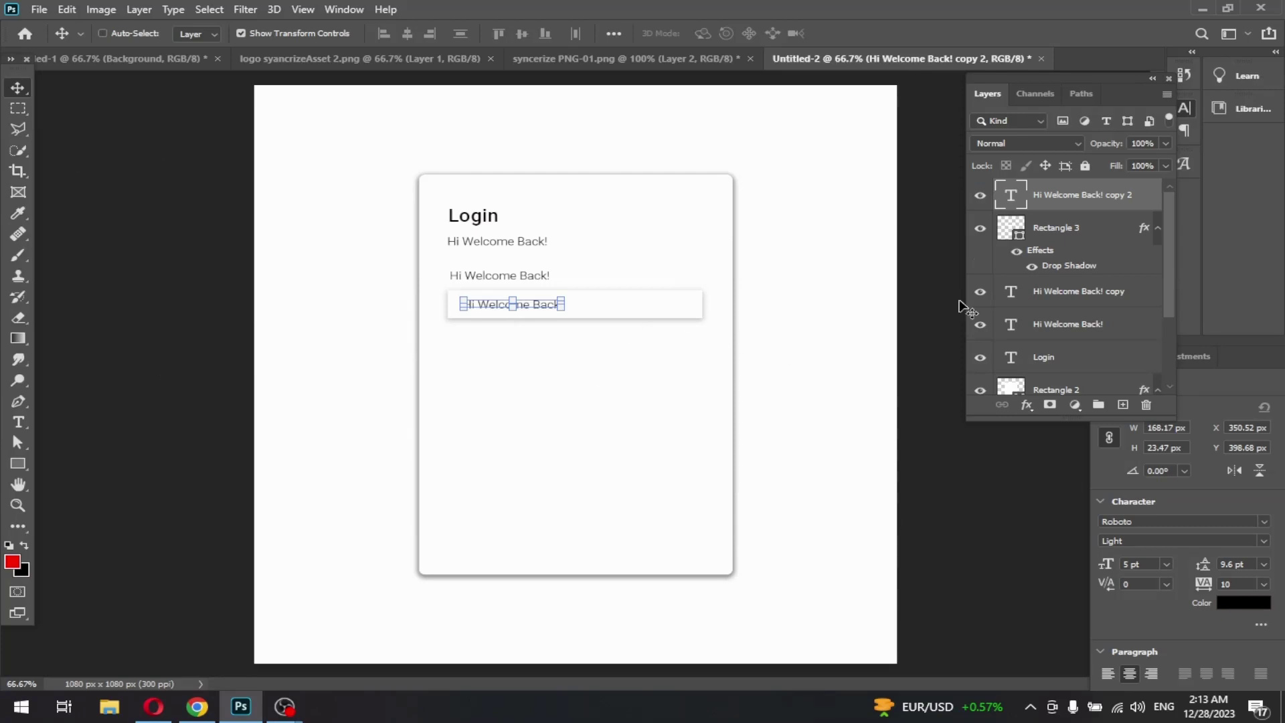
- Duplicate the field rectangle together with its label and inner text, placing the copy below with its rectangle at about Y 519 px
left_click(1070, 230)
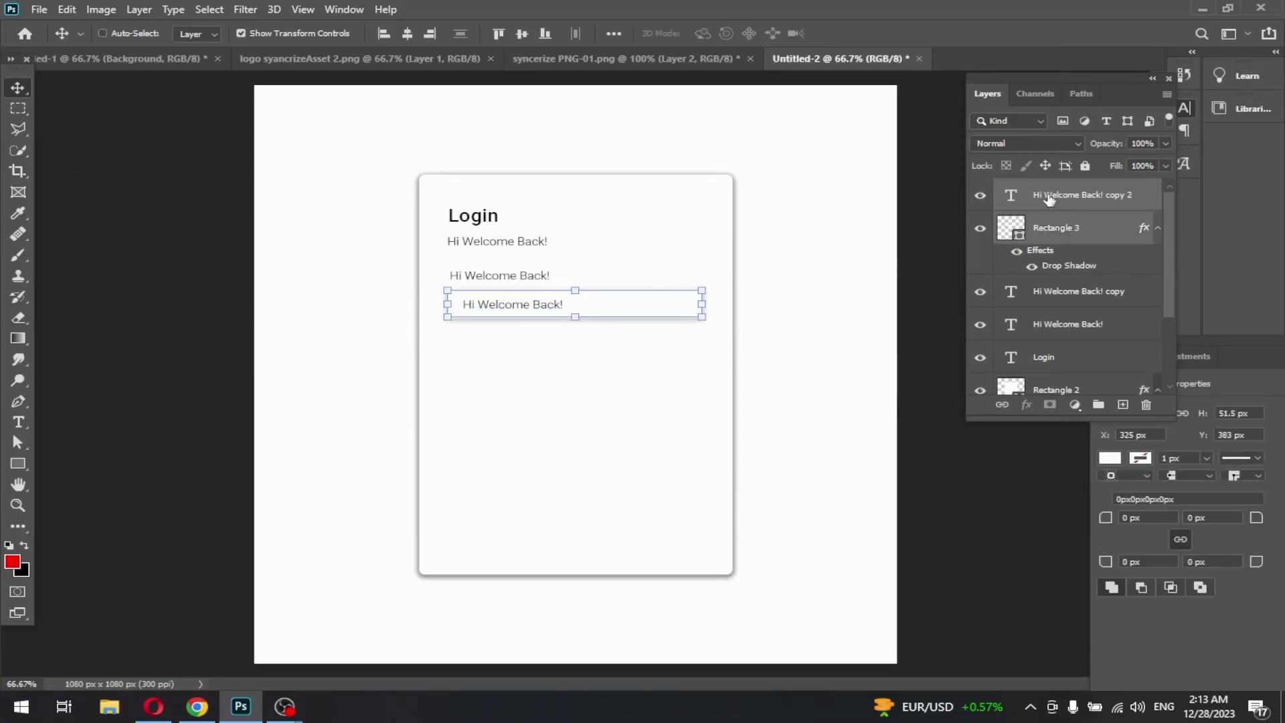
left_click(1056, 294, "ctrl")
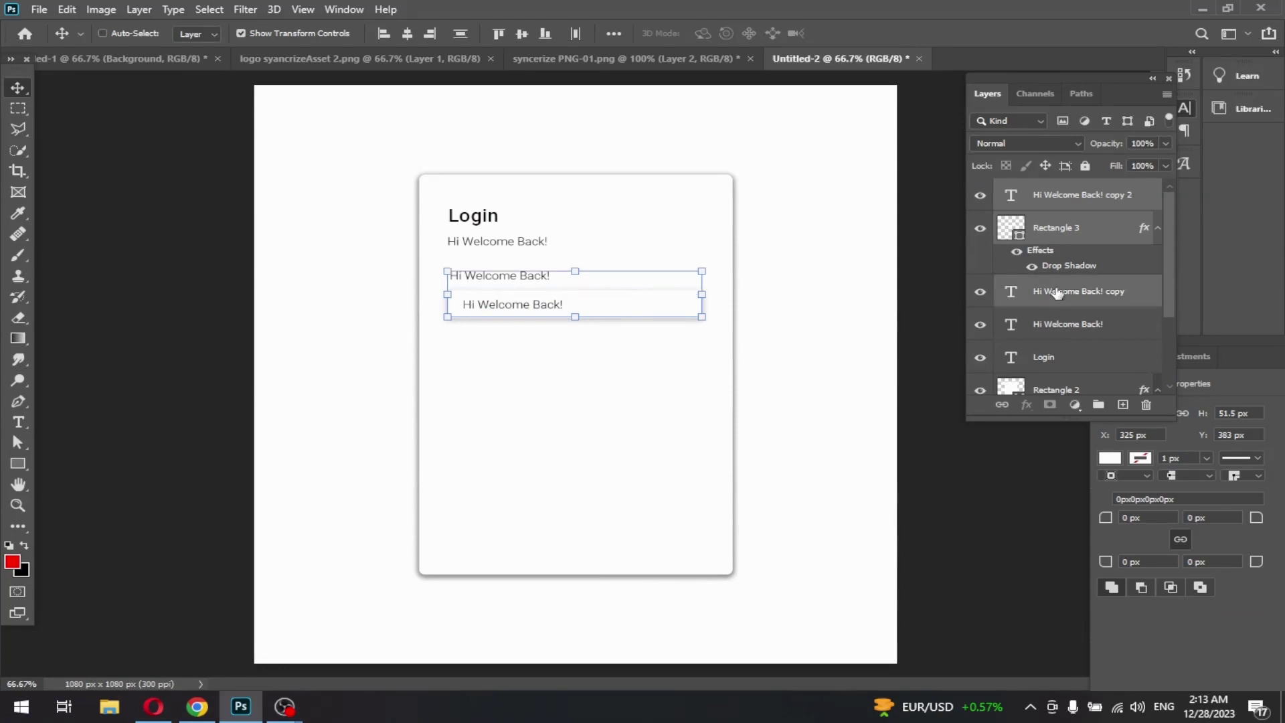
left_click_drag(528, 314, 528, 391)
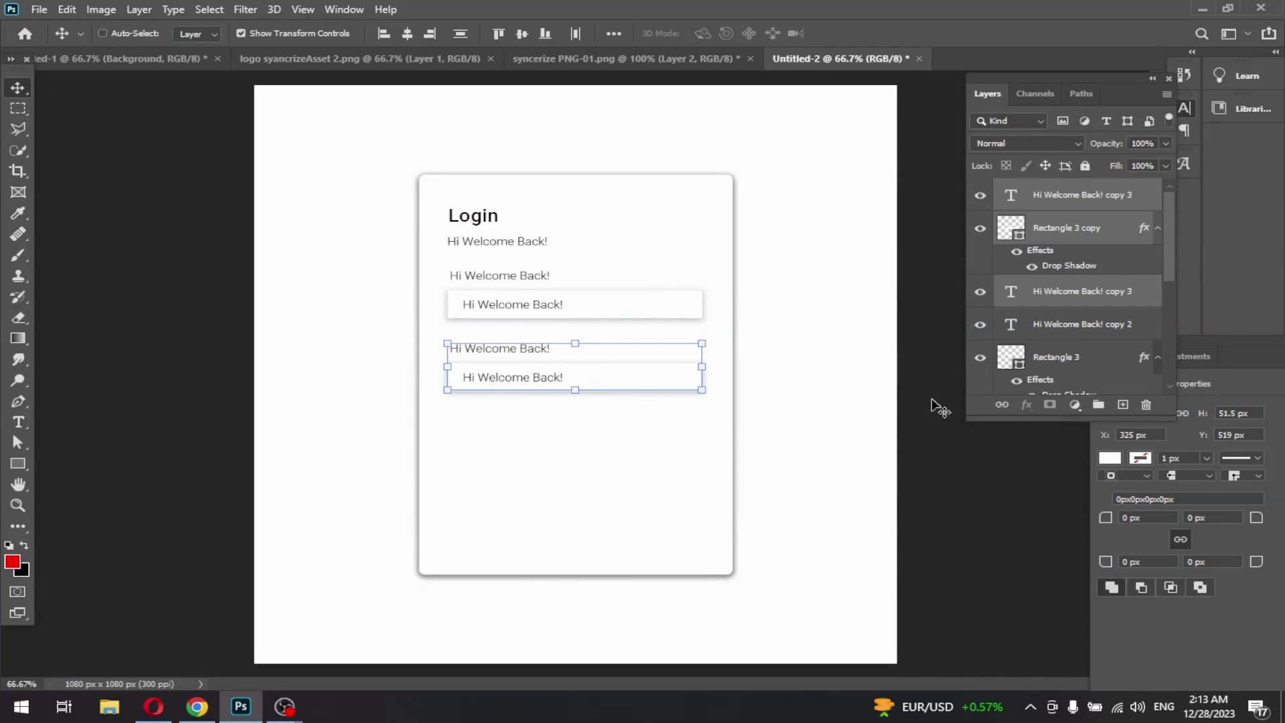
- Replace the text inside the lower field with a row of dots and nudge it slightly upward
left_click(1061, 201)
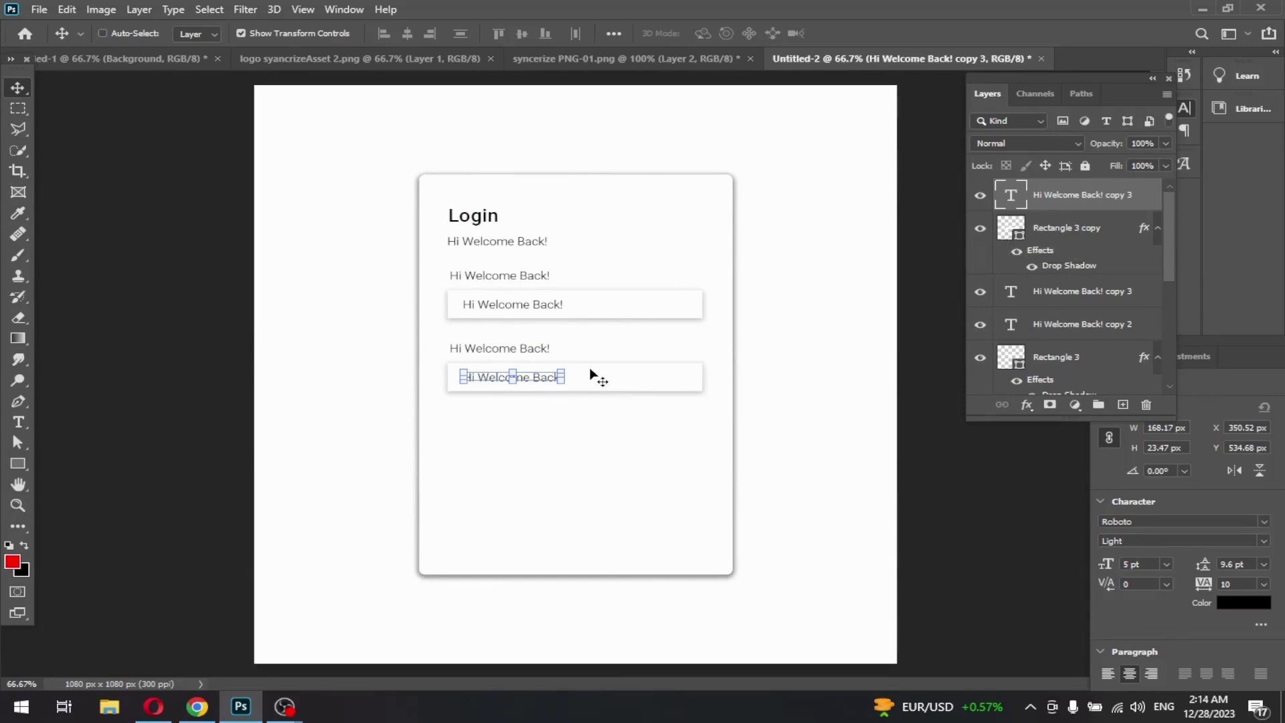
left_click(553, 380)
double_click(553, 381)
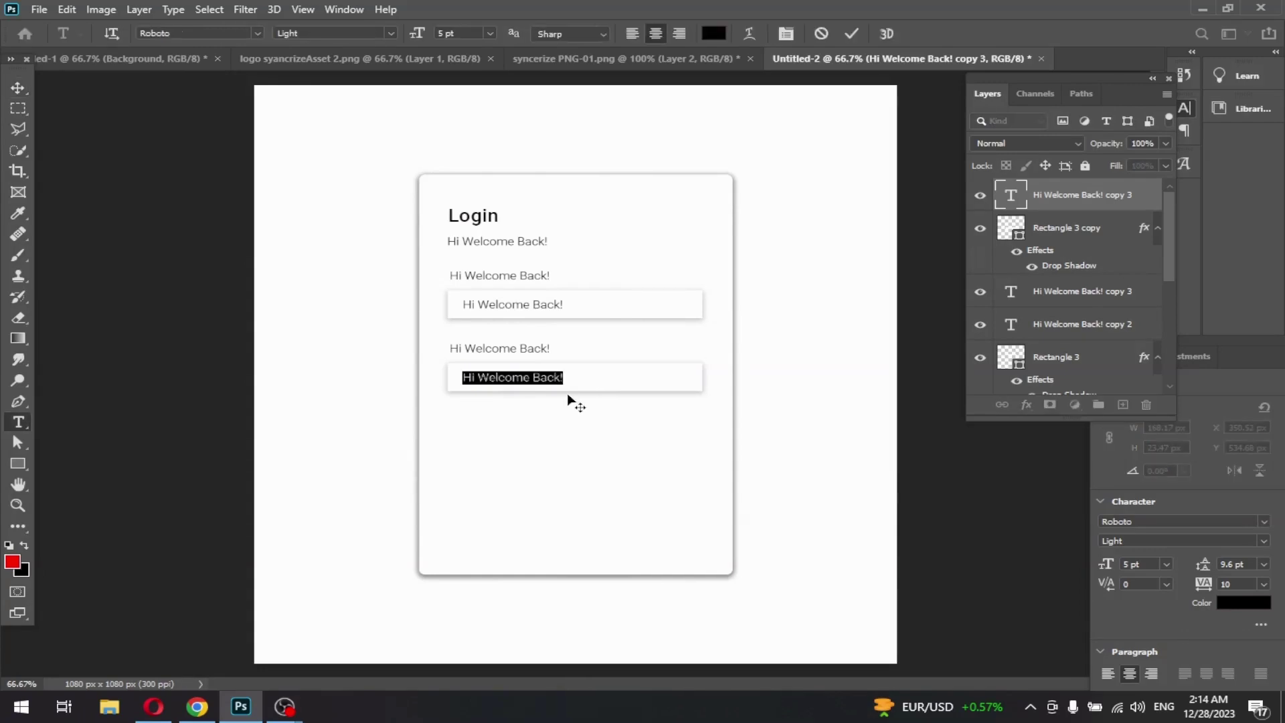
key("BackSpace")
type(".............")
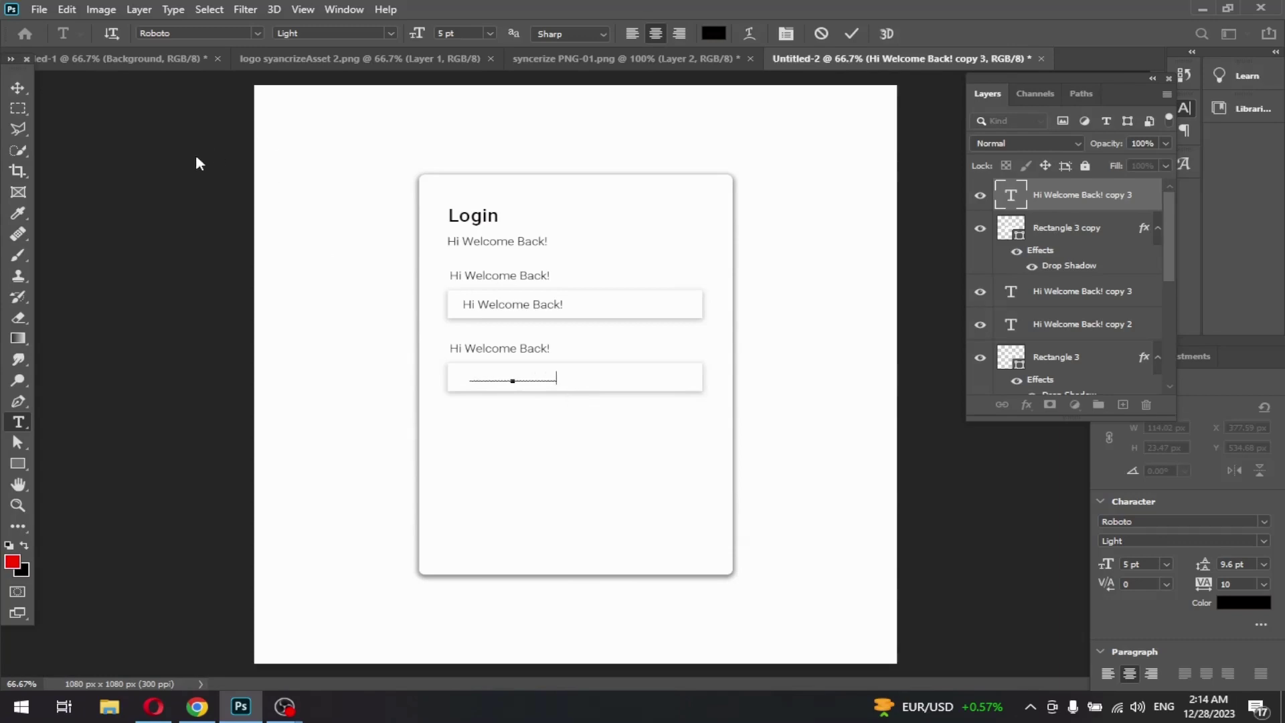
left_click(18, 87)
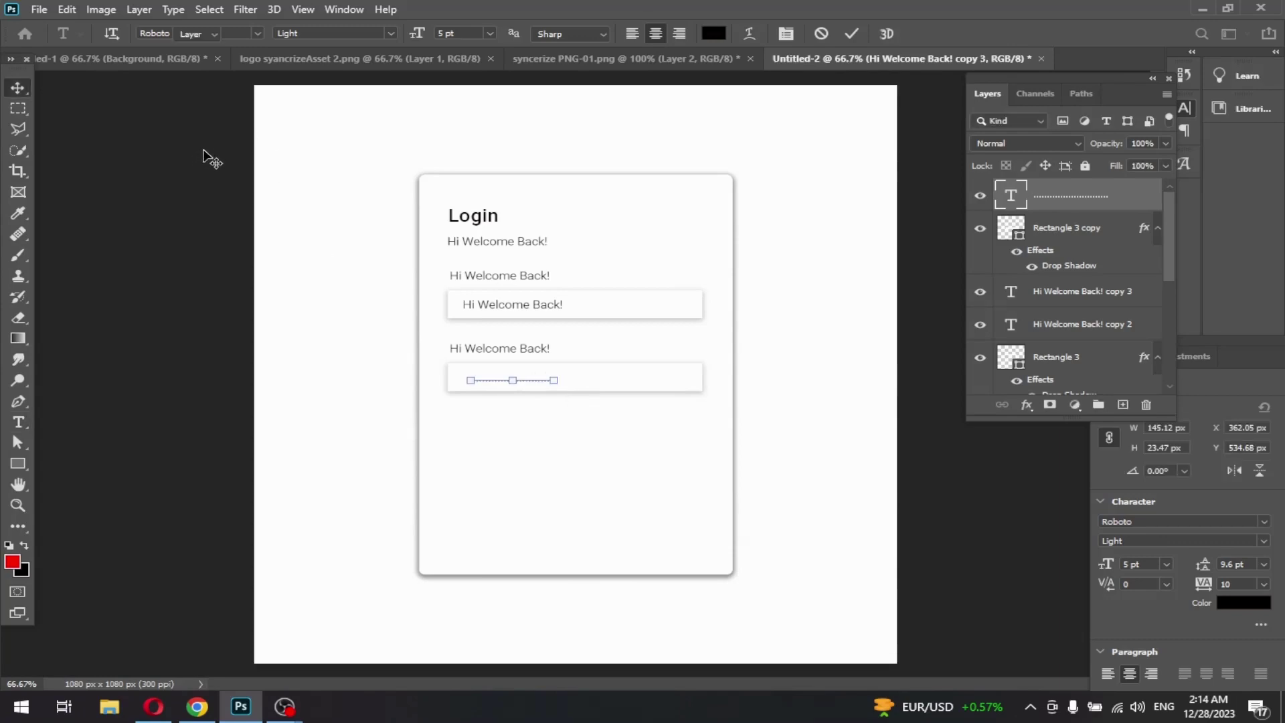
key("Up")
key("Up")
key("Up")
key("Up")
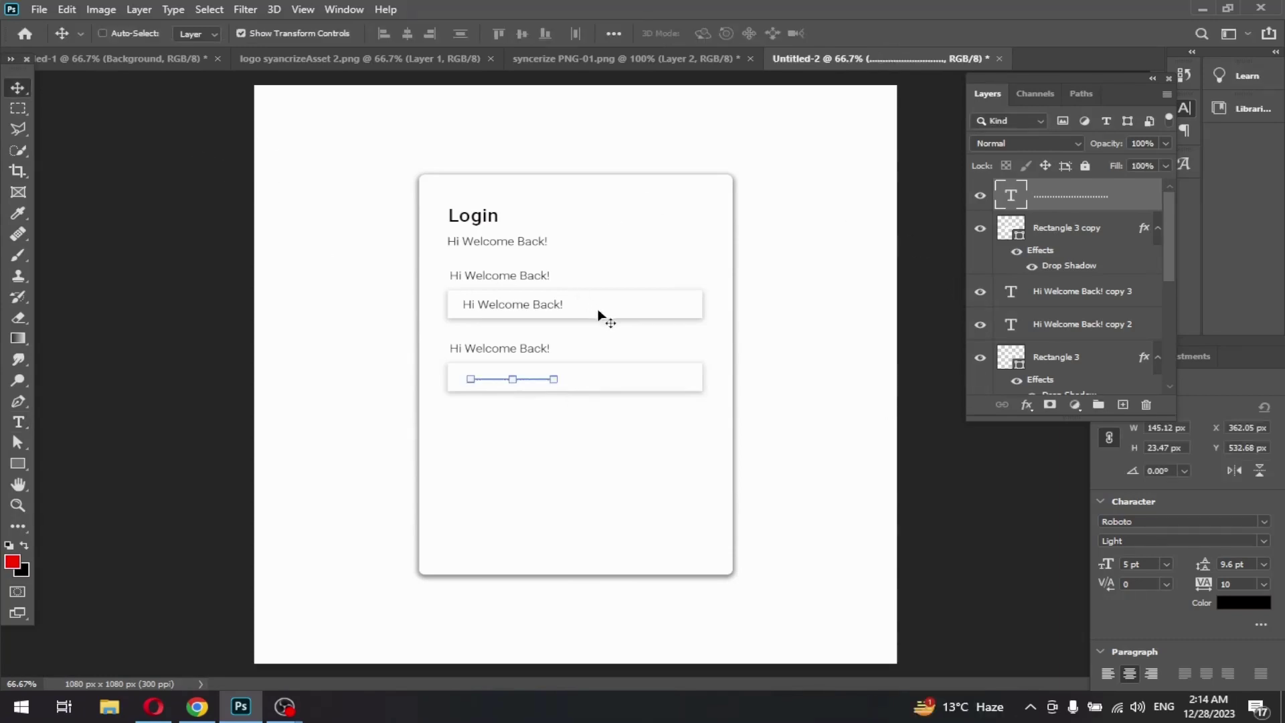
- Change the label above the lower field to "Password" and align it with the field's left edge at about X 330 px, Y 489 px
left_click(1056, 291)
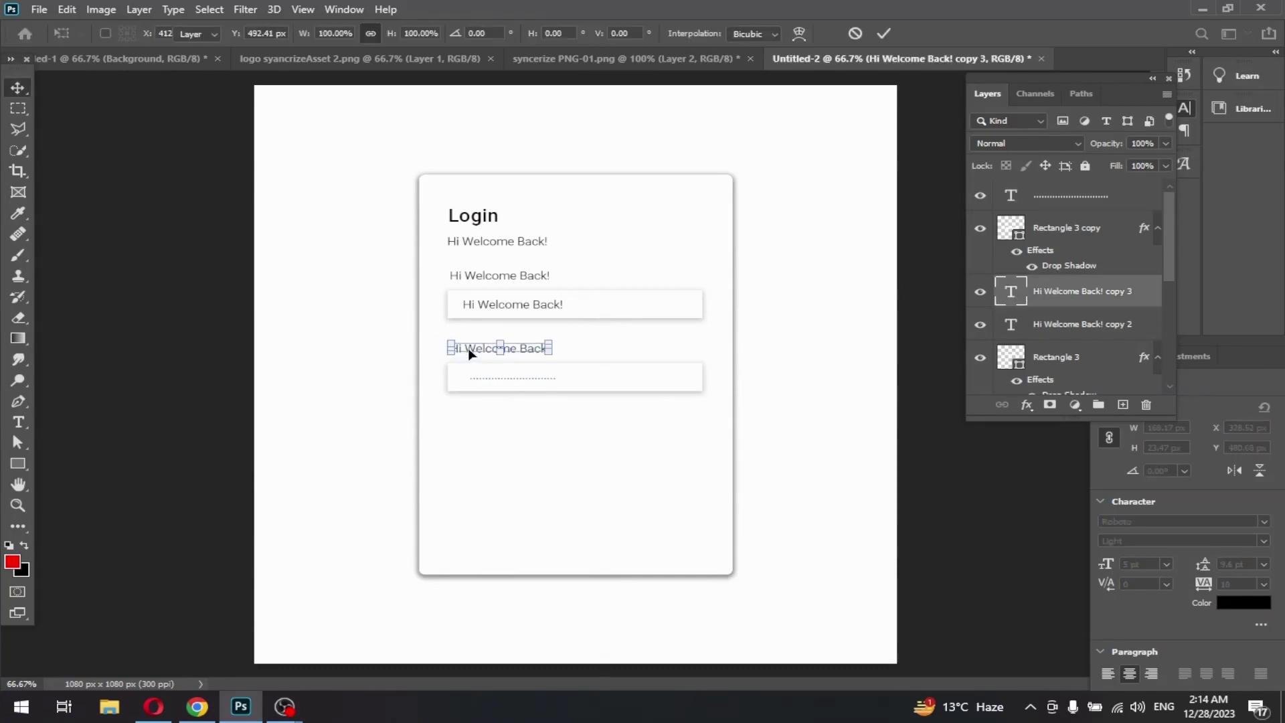
double_click(466, 348)
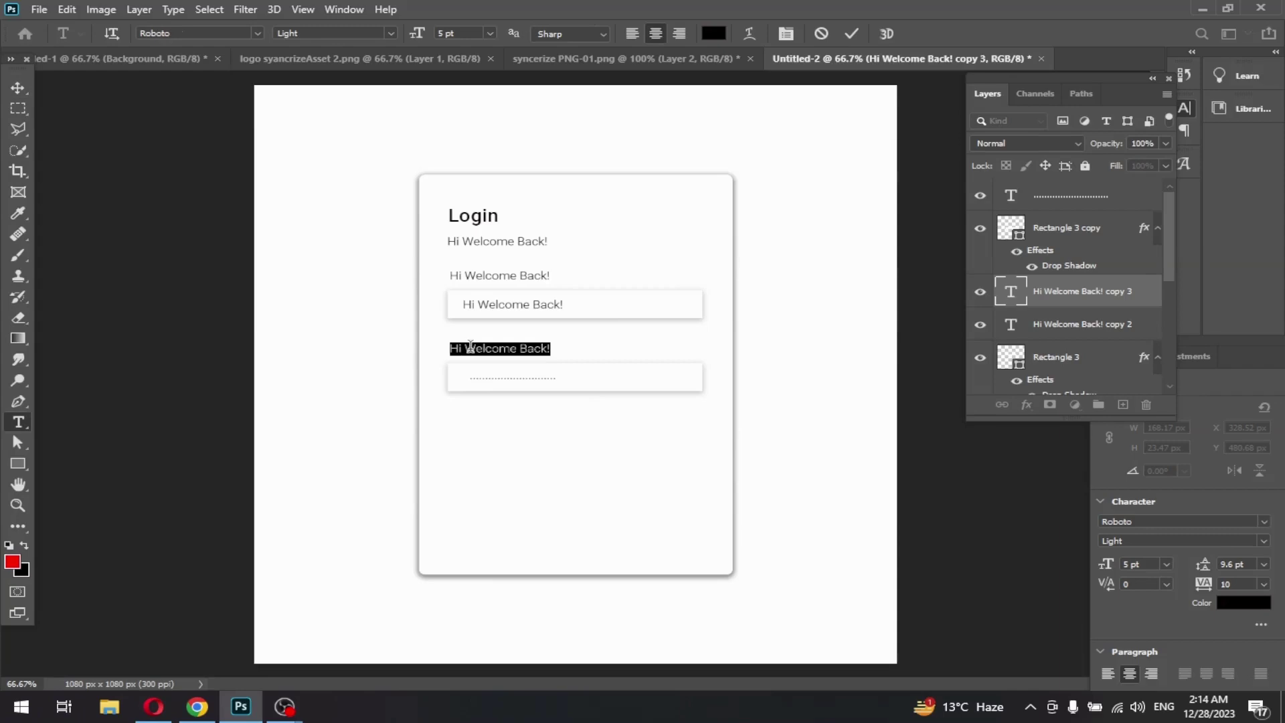
key("BackSpace")
type("p")
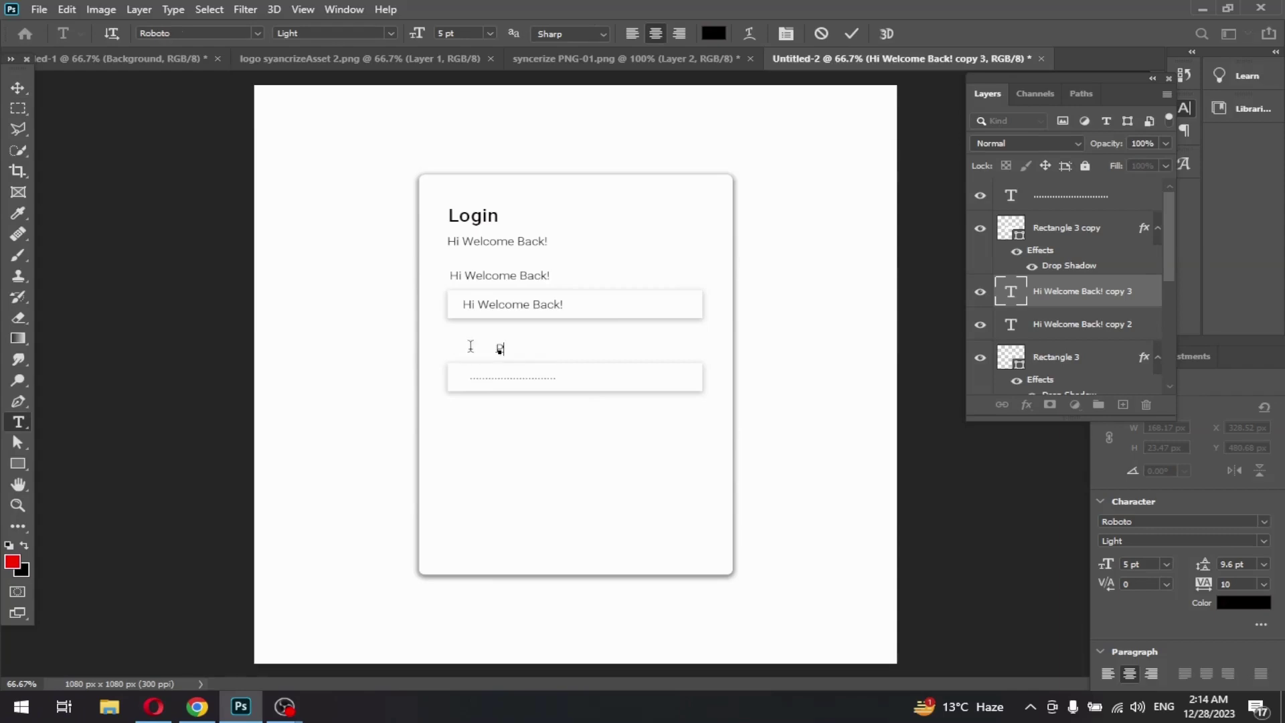
type("assword")
key("ctrl+Return")
key("v")
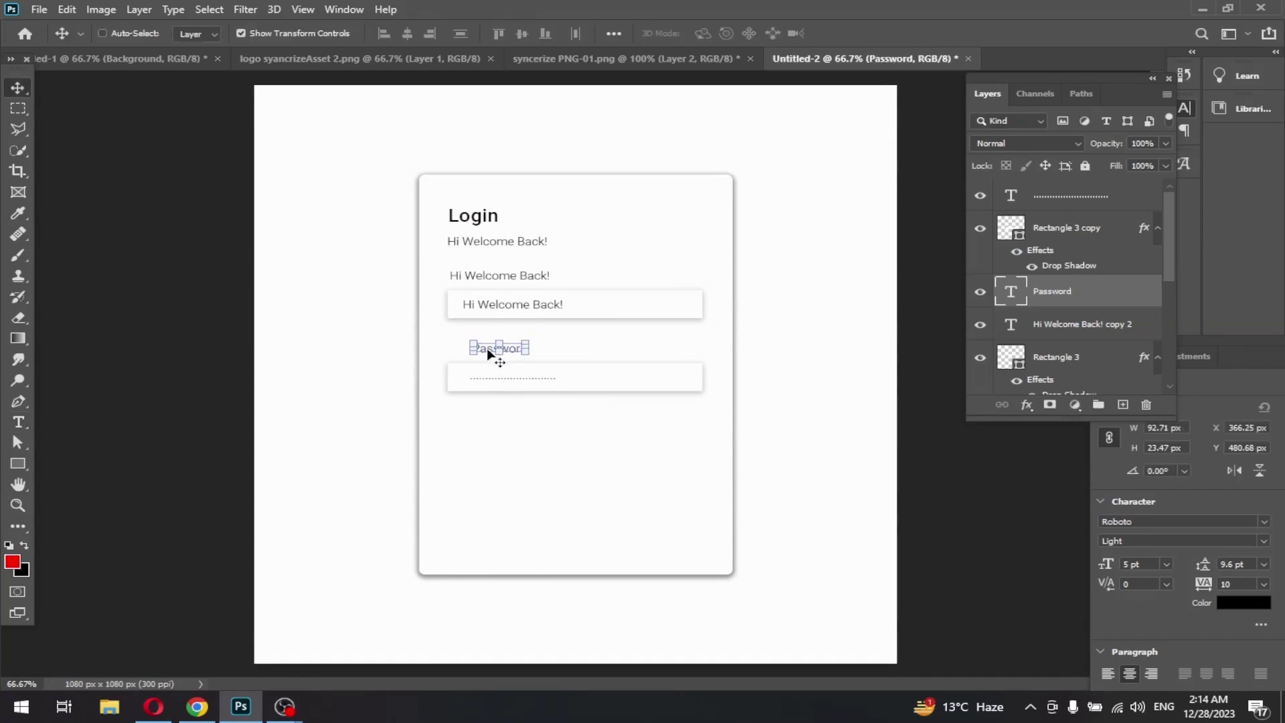
left_click_drag(492, 352, 471, 359)
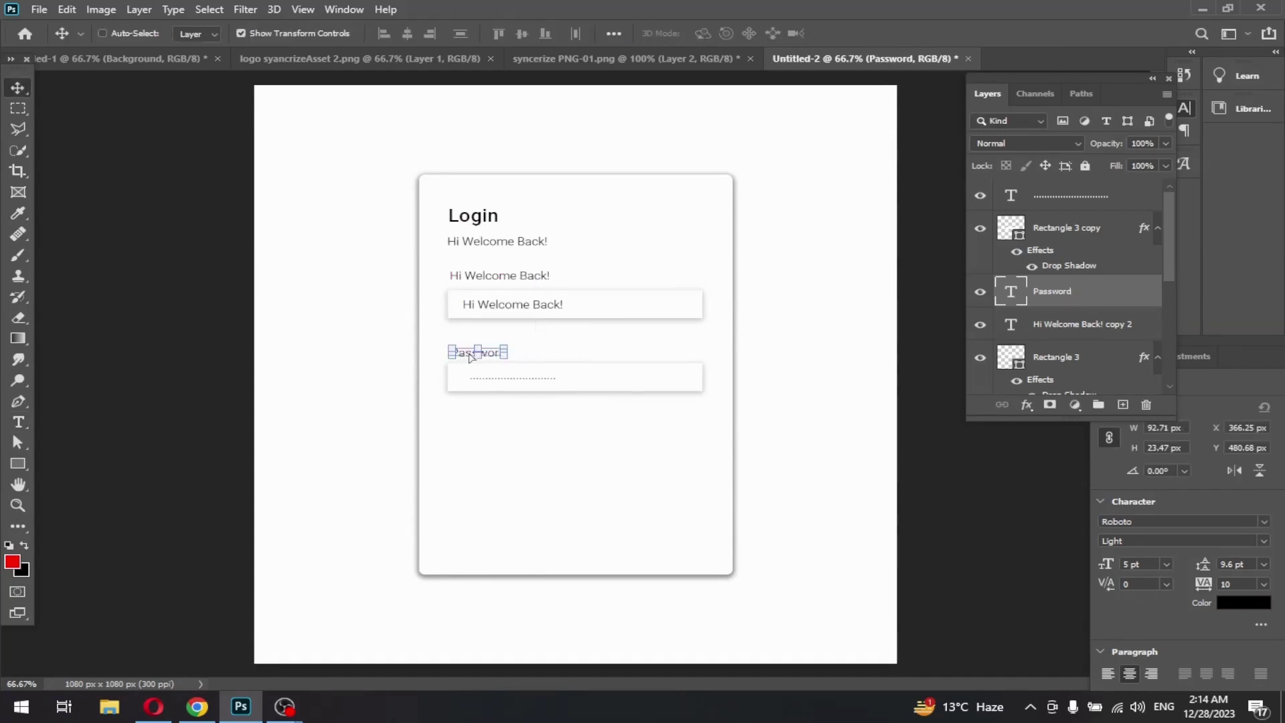
- Set the Password label's font style to Regular
double_click(464, 357)
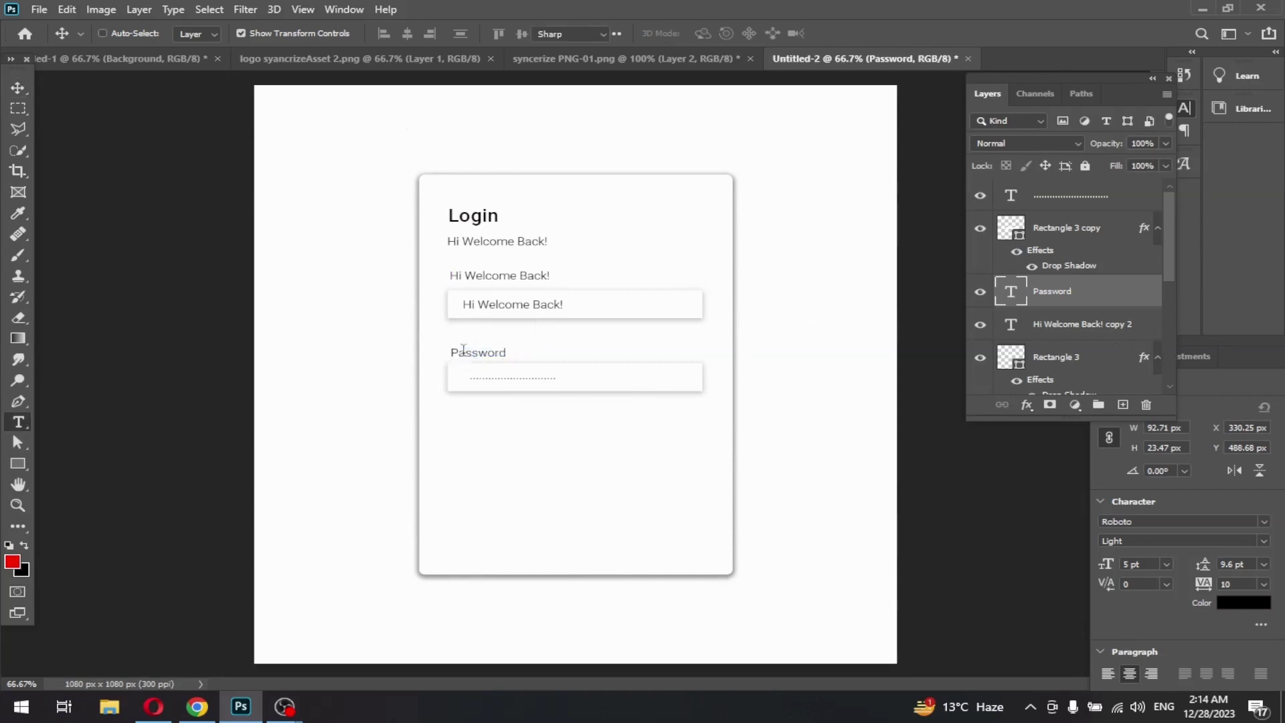
left_click(391, 34)
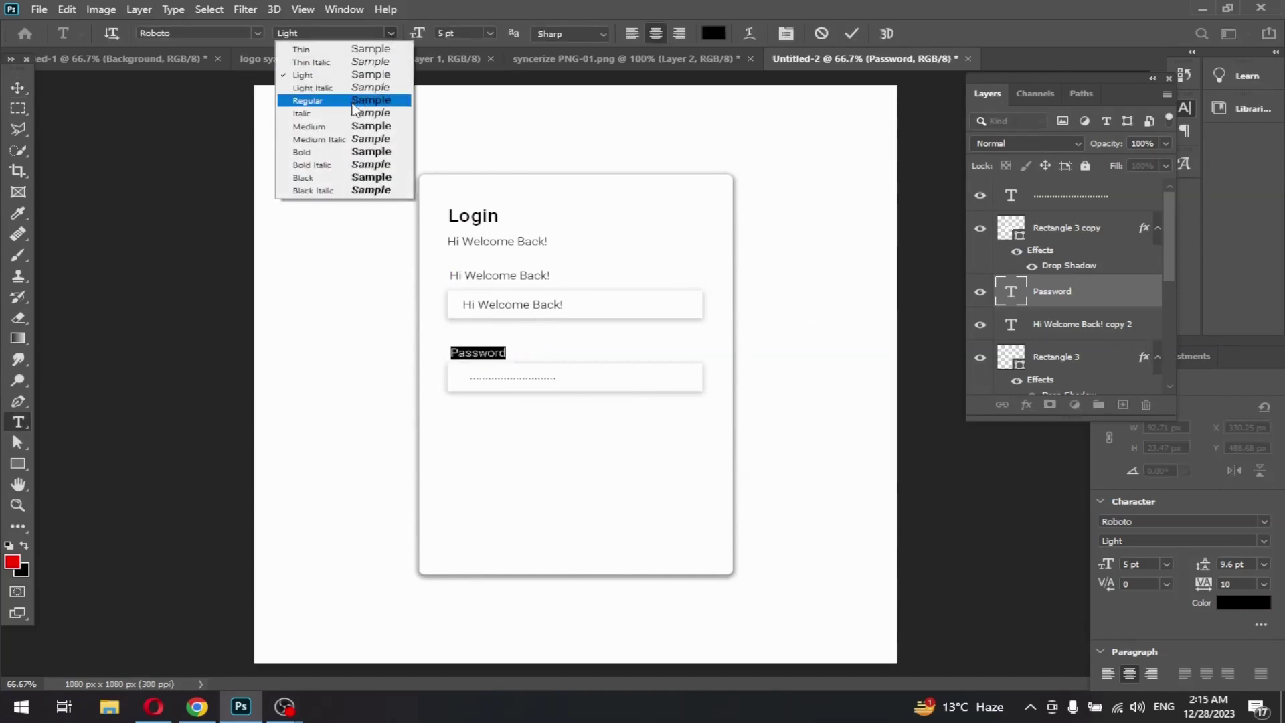
left_click(360, 101)
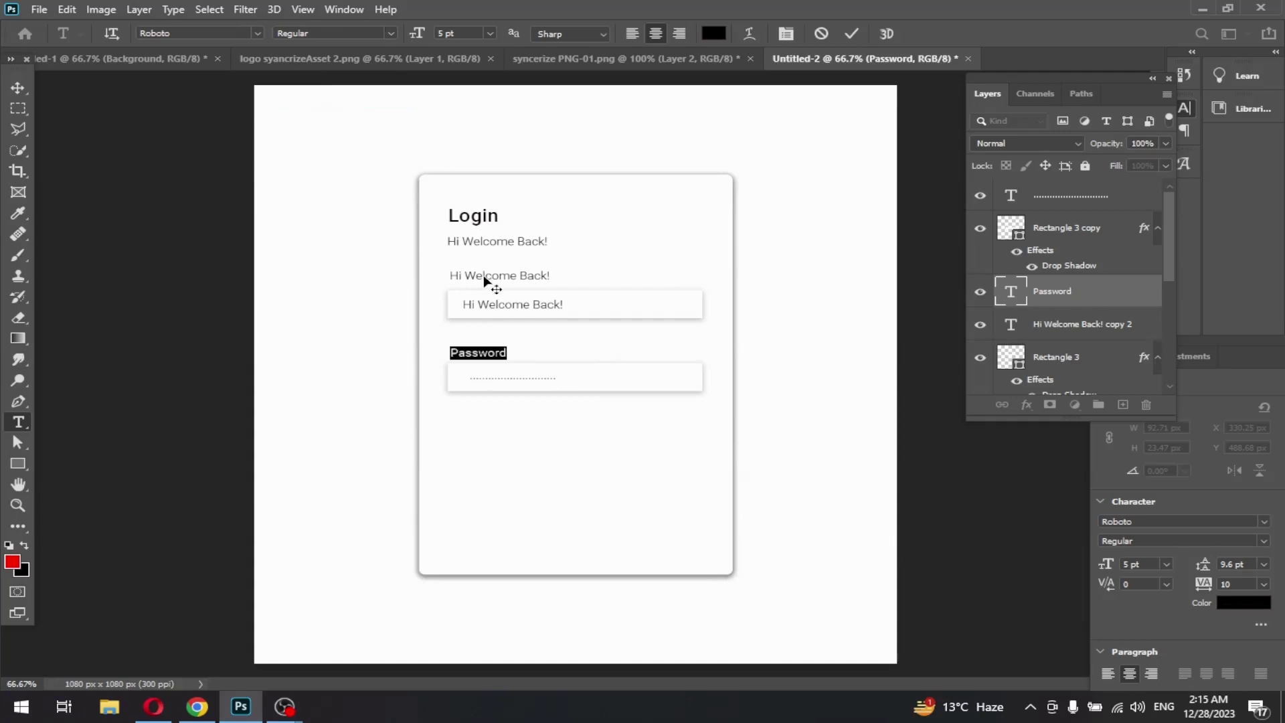
- Replace the welcome text inside the upper field with a sample username
left_click(1062, 331)
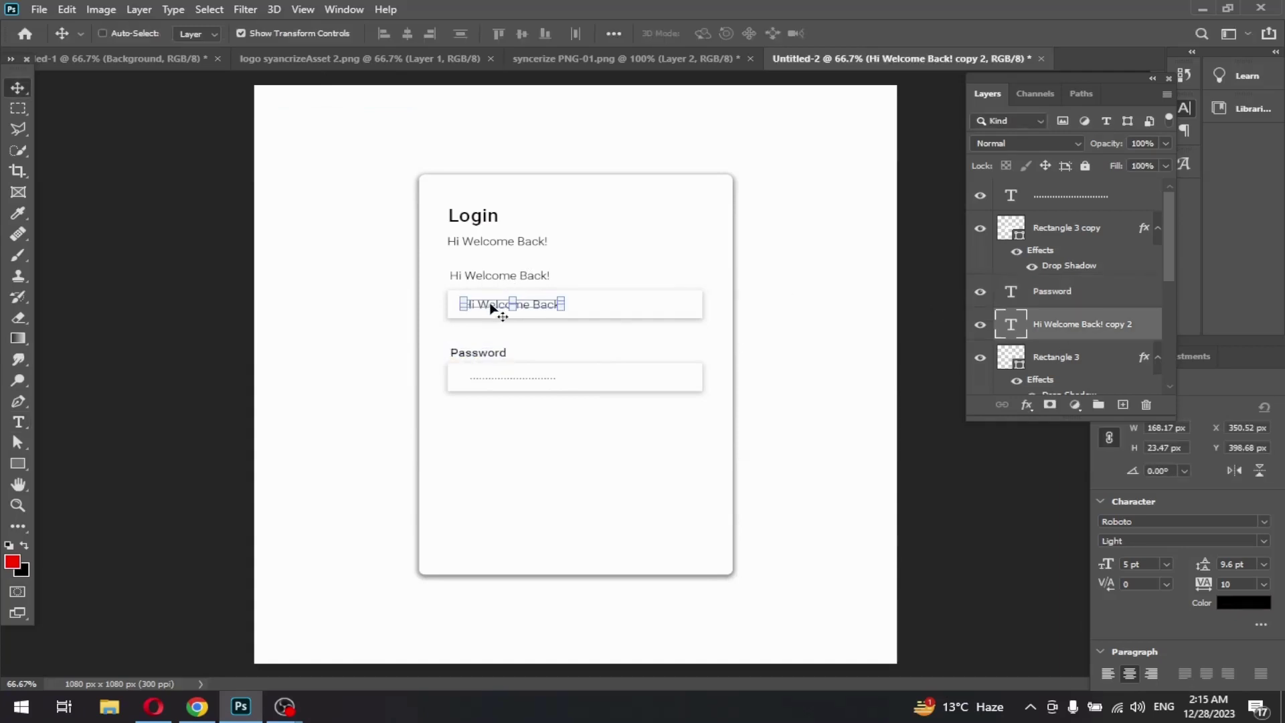
double_click(495, 305)
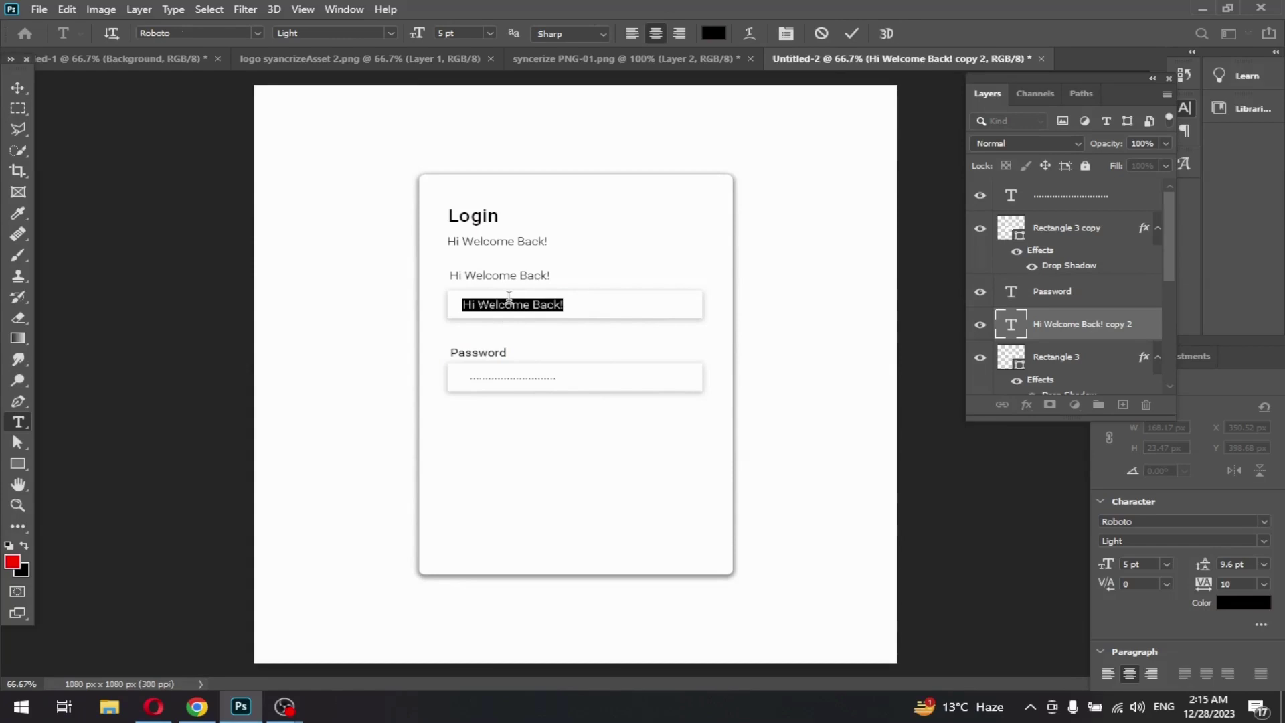
type("Em")
type("raz")
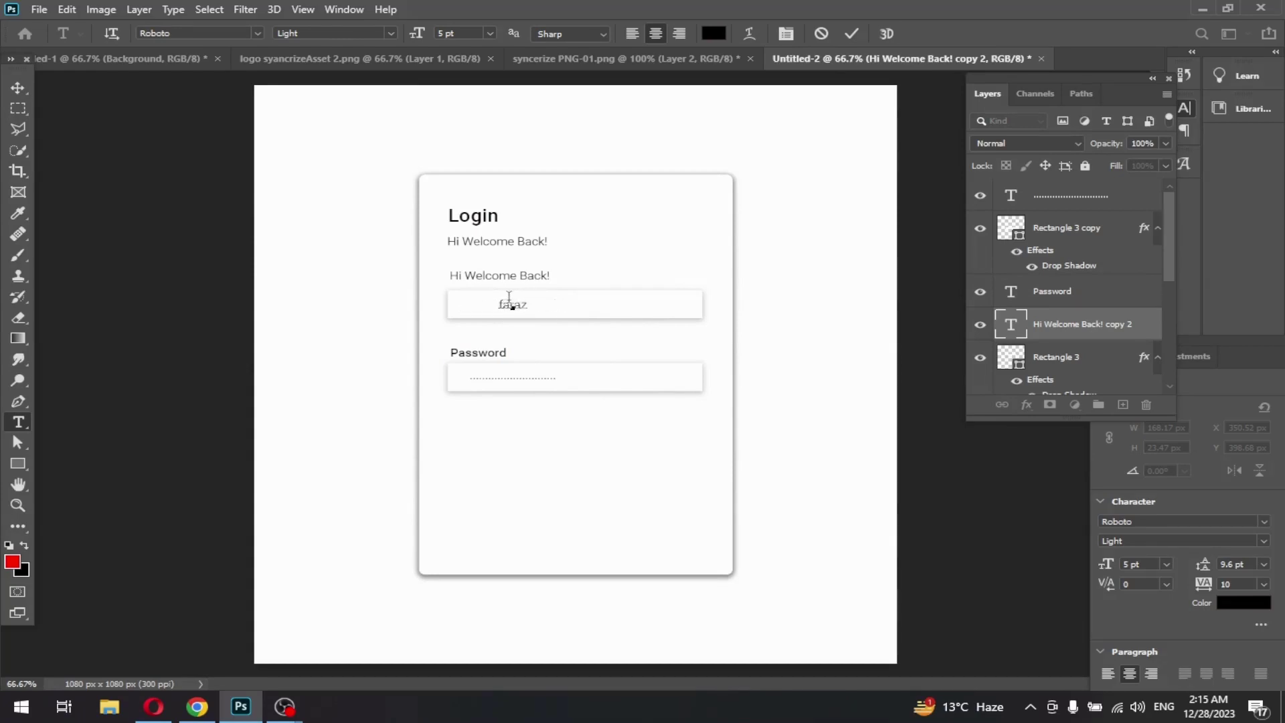
type("Gfx Des")
key("BackSpace")
key("BackSpace")
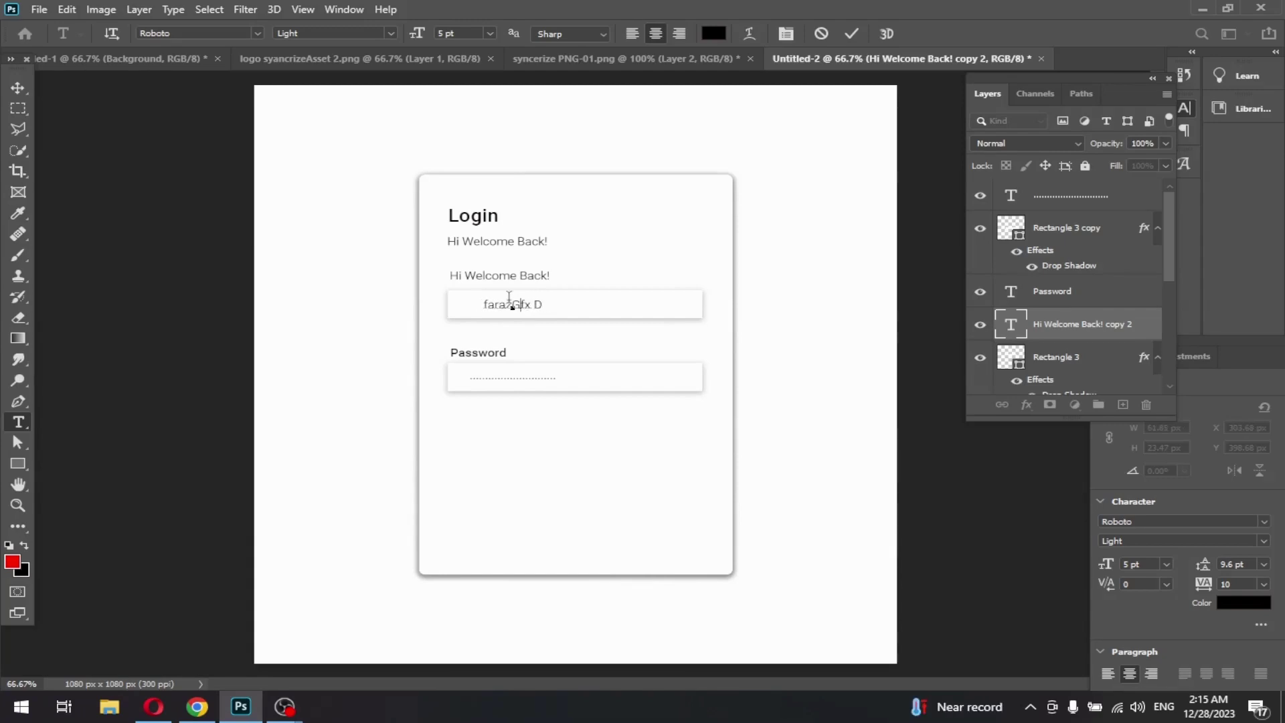
key("BackSpace")
key("BackSpace")
key("BackSpace")
key("BackSpace")
key("BackSpace")
key("BackSpace")
key("BackSpace")
type("az")
type("_")
type("GFZ")
type("desi")
key("BackSpace")
key("BackSpace")
key("BackSpace")
key("BackSpace")
key("BackSpace")
key("BackSpace")
type("fxdesign")
left_click(220, 234)
key("v")
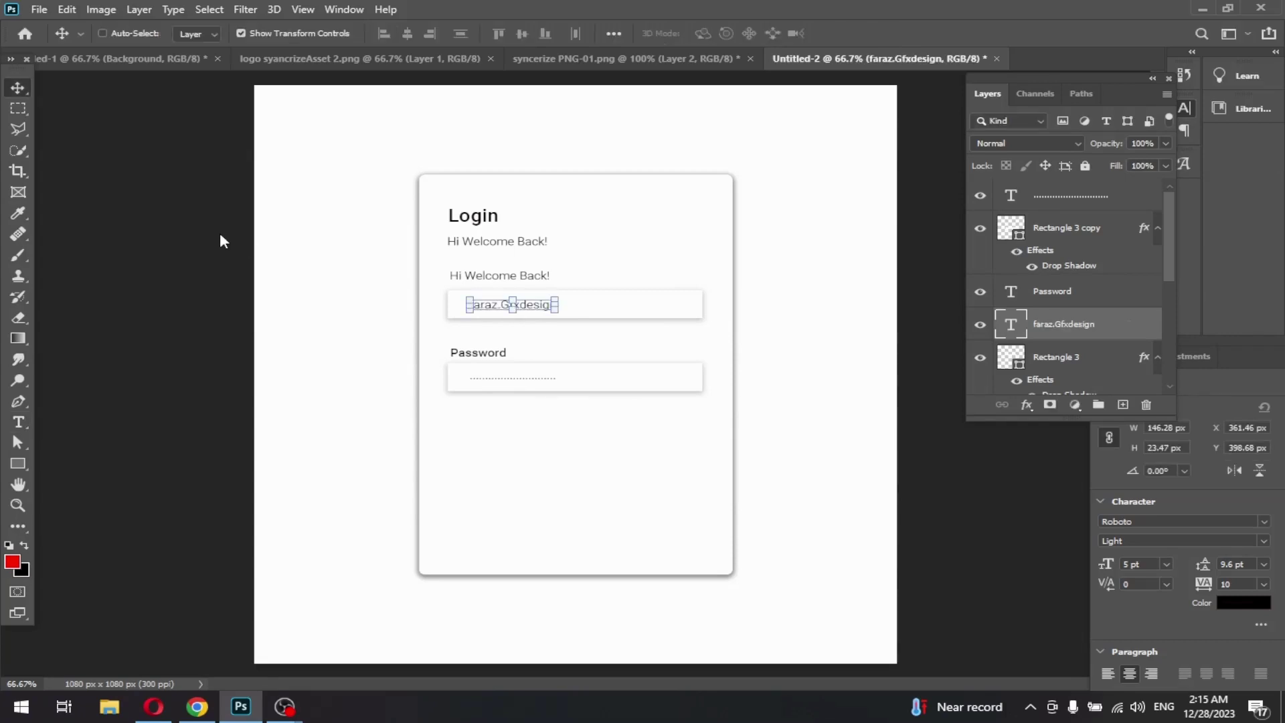
- Change the label text above the upper field to "Username"
left_click(468, 277, "ctrl")
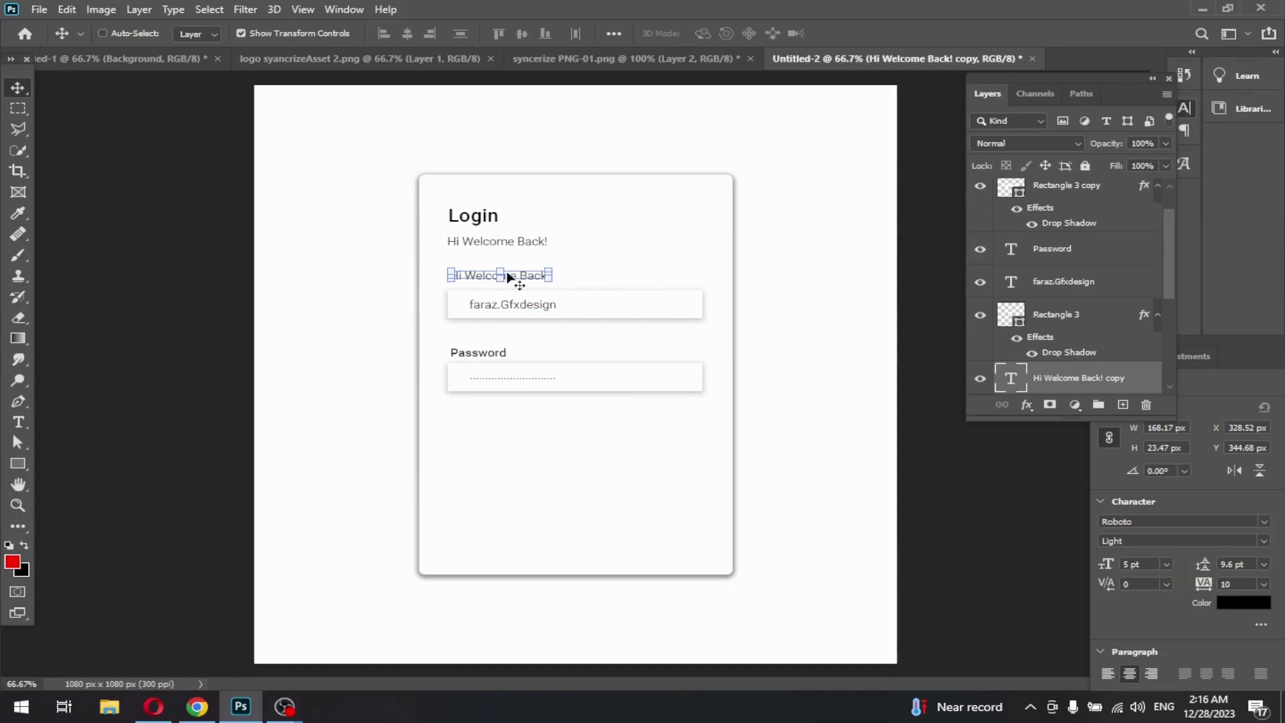
double_click(487, 275)
key("BackSpace")
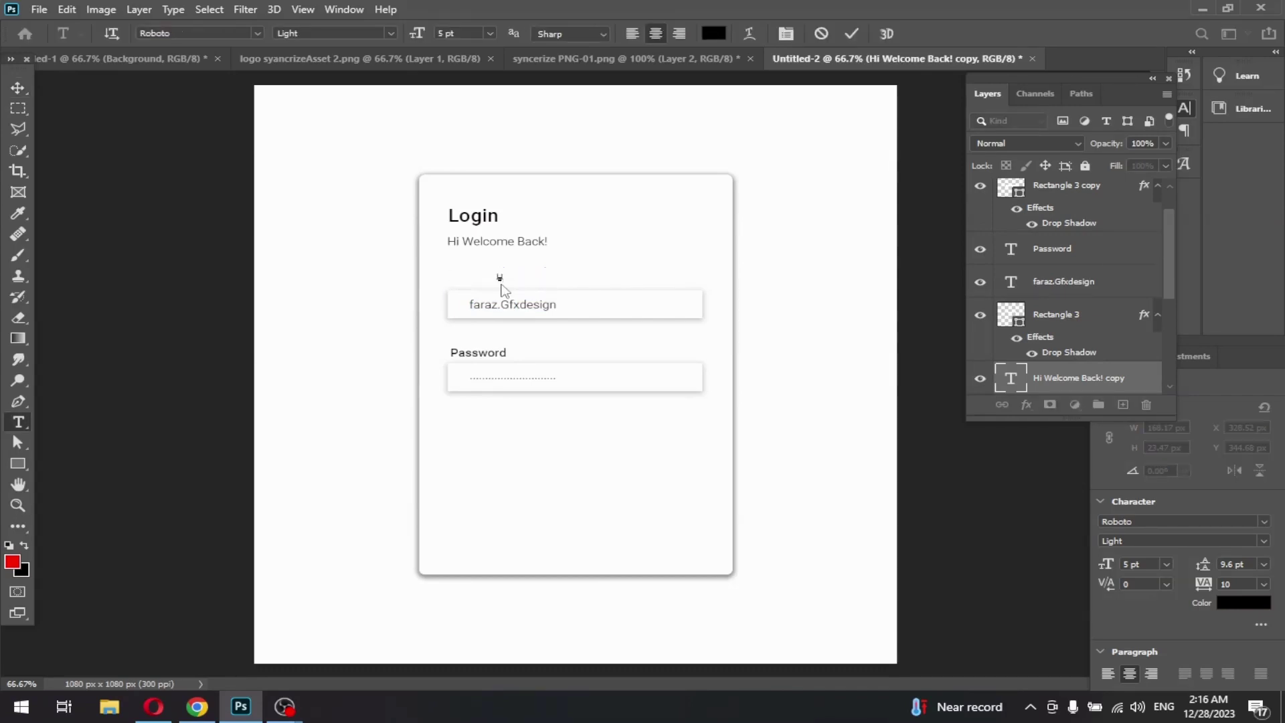
type("Username")
key("ctrl+Return")
key("v")
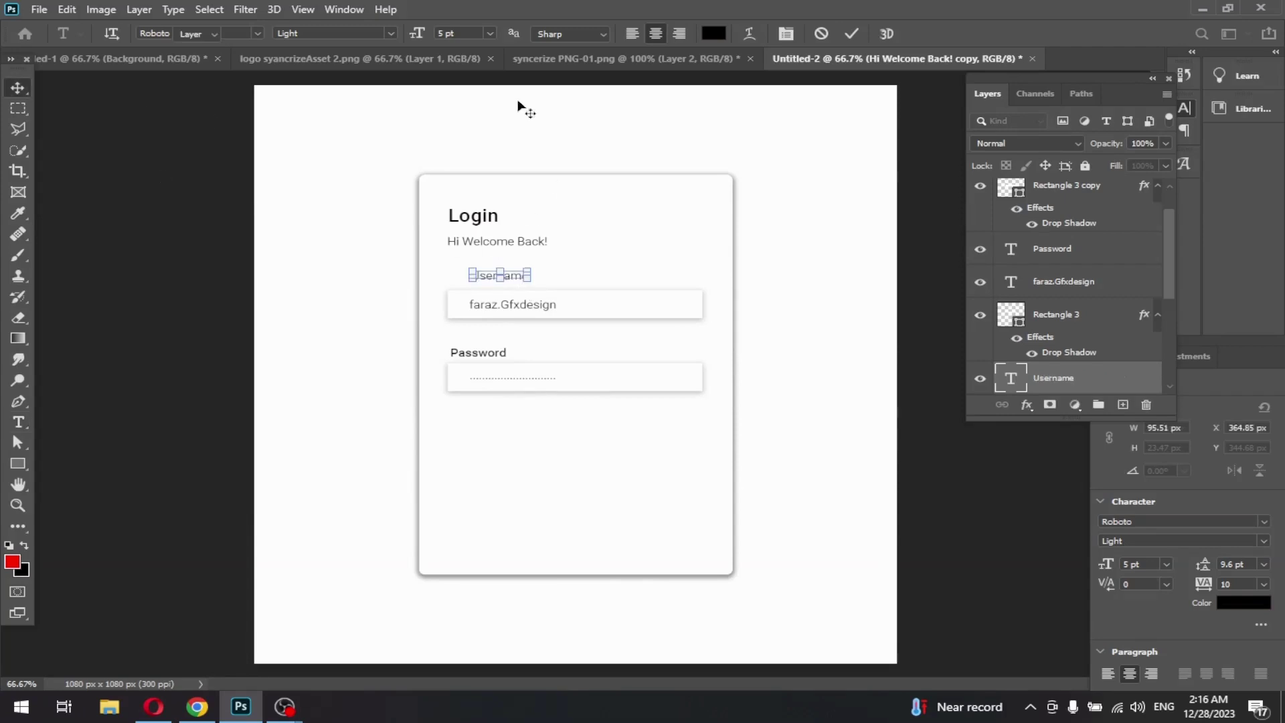
- Set the Username label to the Regular font style and move it left to about X 329 px, in line with the Password label
double_click(485, 276)
left_click(391, 32)
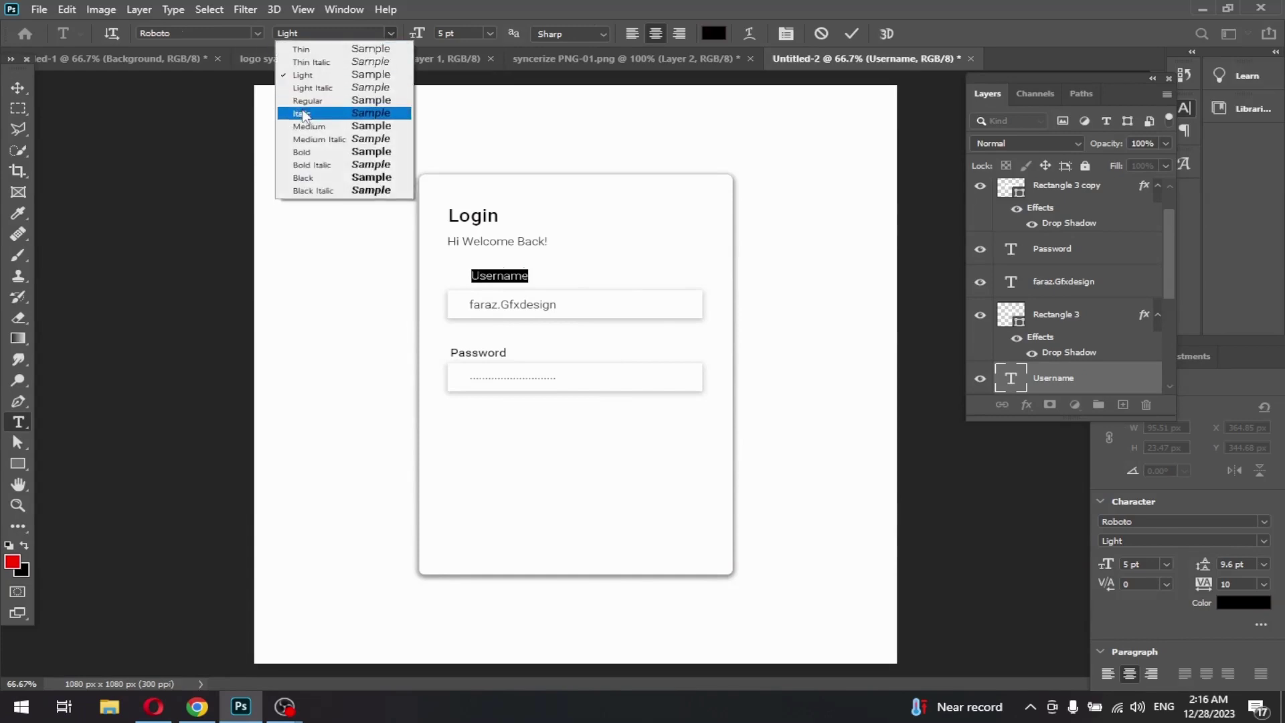
left_click(302, 100)
key("ctrl+Return")
key("v")
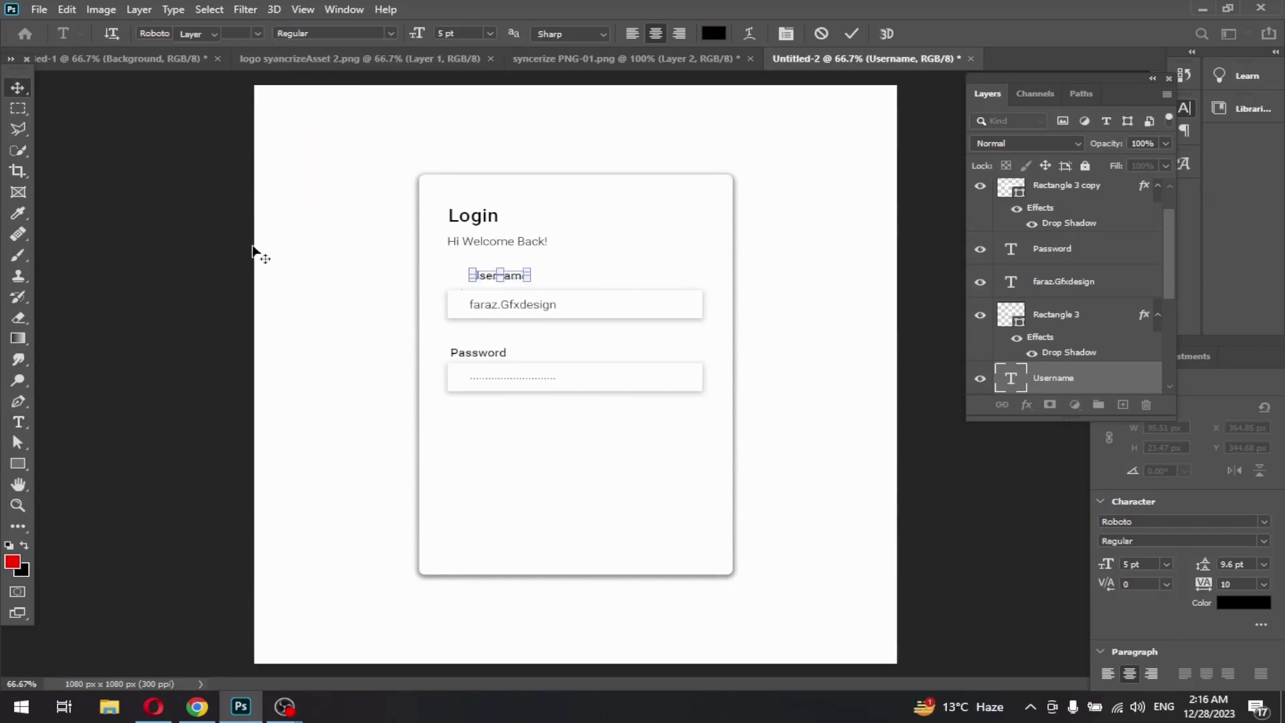
left_click_drag(486, 284, 466, 284)
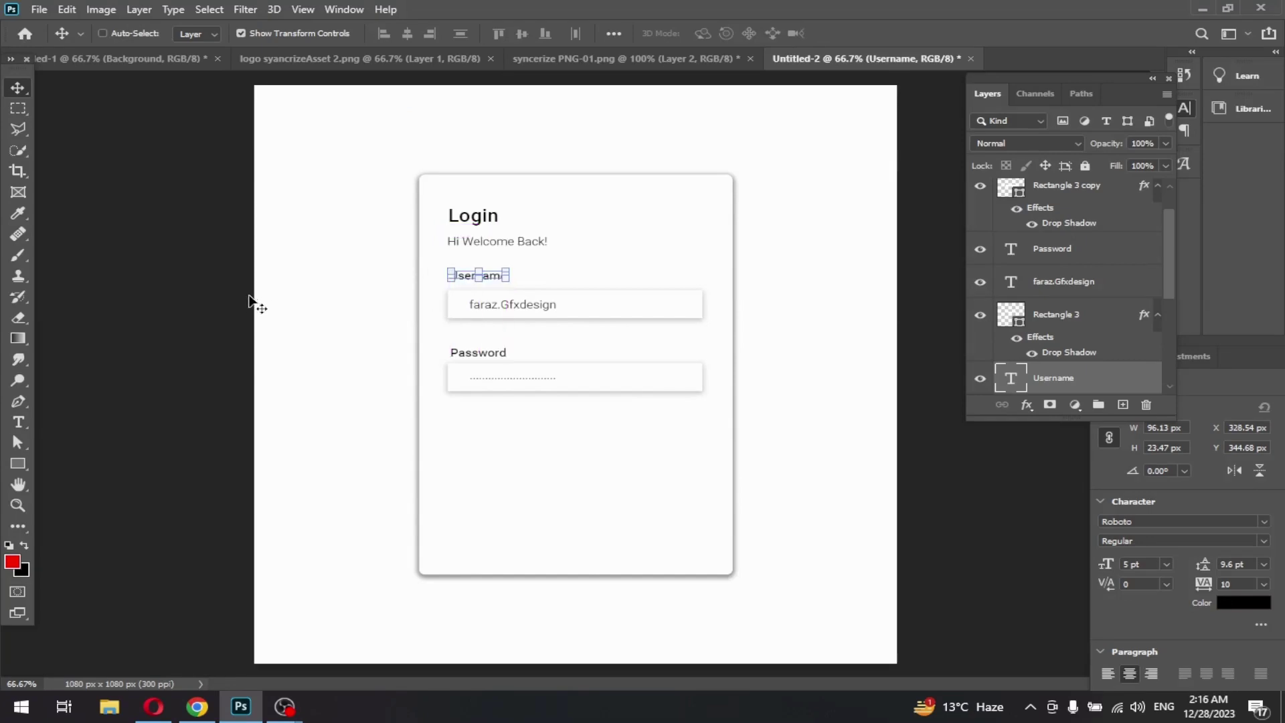
- Move the sample username text slightly left inside its field, to about X 351 px
scroll(1064, 335, "up", 1)
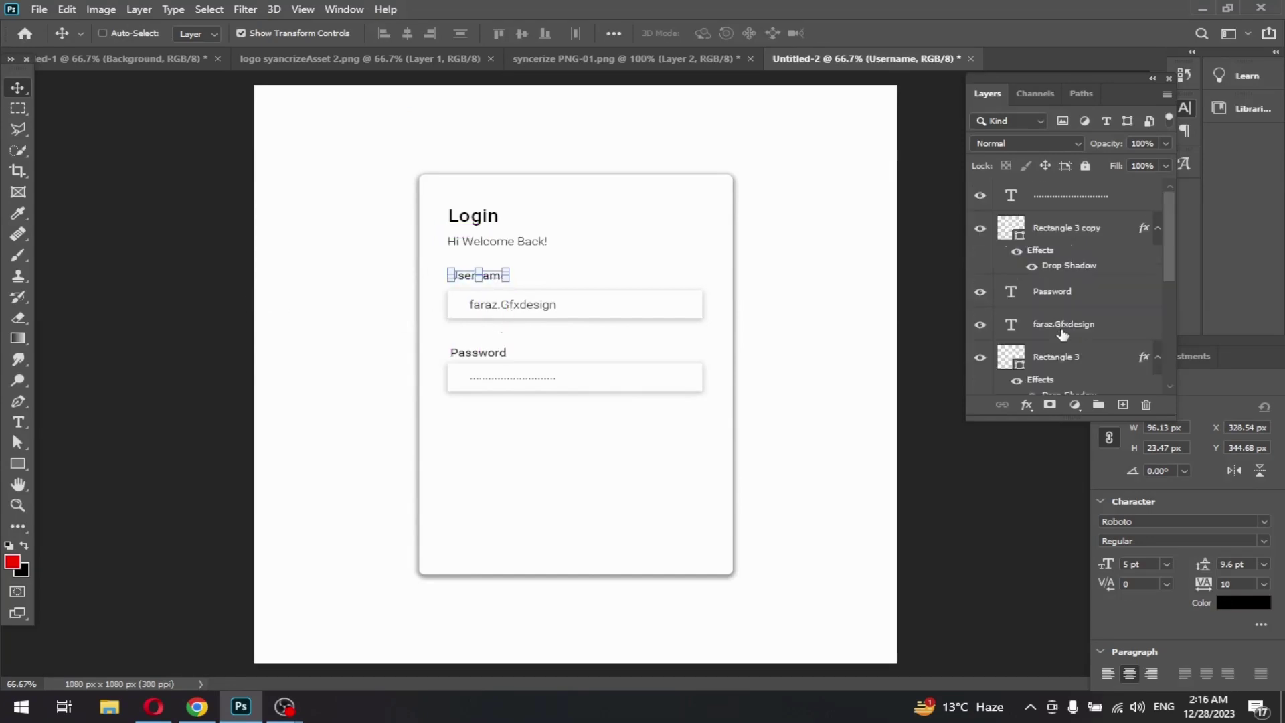
left_click(1071, 324)
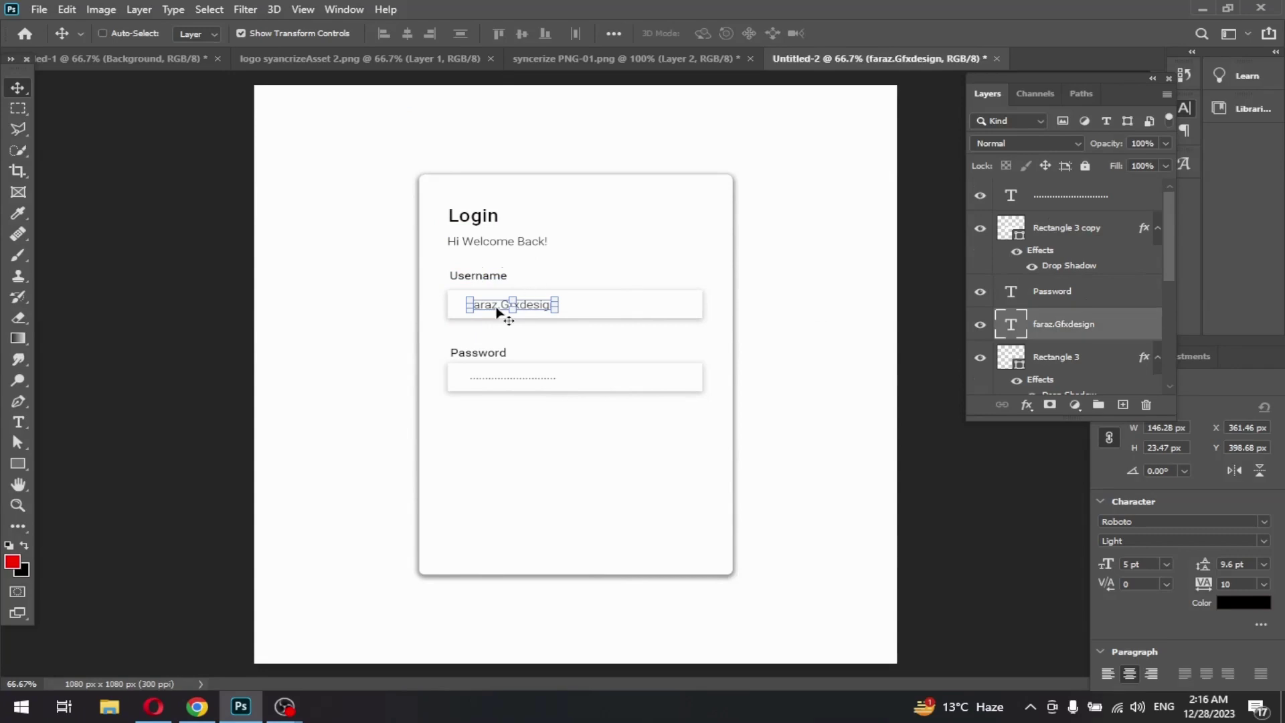
left_click_drag(488, 310, 484, 309)
scroll(1045, 351, "down", 3)
scroll(1051, 348, "up", 2)
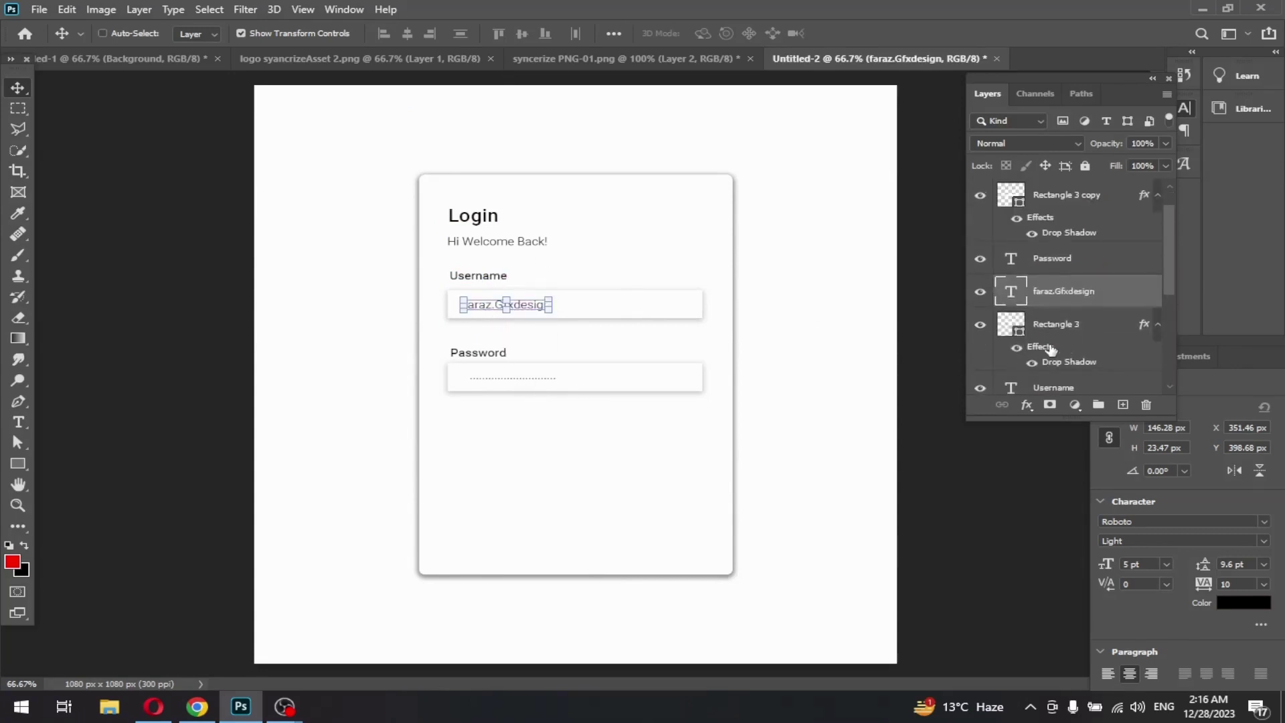
- Nudge the row of password dots left to about X 353 px, in line with the sample username text
scroll(1051, 349, "up", 1)
left_click(1081, 196)
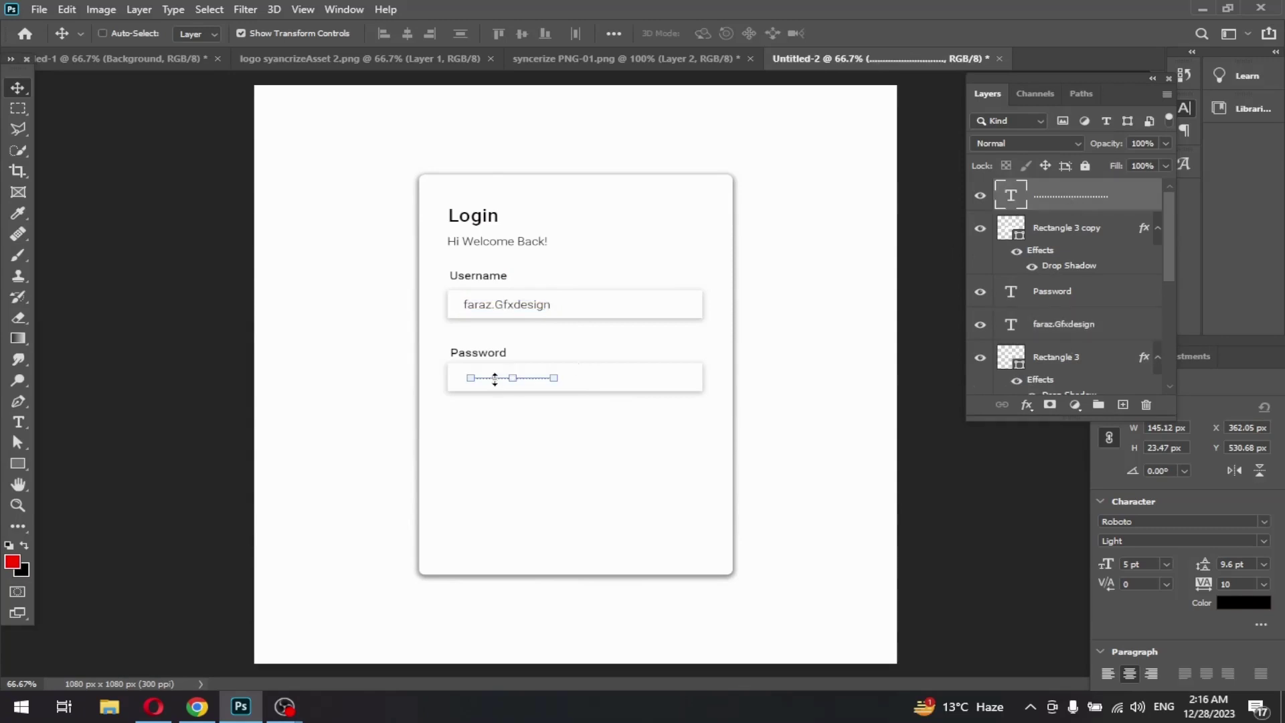
key("Left")
key("Left")
key("Left")
key("Left")
key("Left")
key("Left")
key("Left")
key("Left")
key("Left")
key("Left")
key("Left")
key("Left")
- Draw a checkbox rectangle of about 30 × 26 px below the password field's left end and fill it with white
left_click(18, 464)
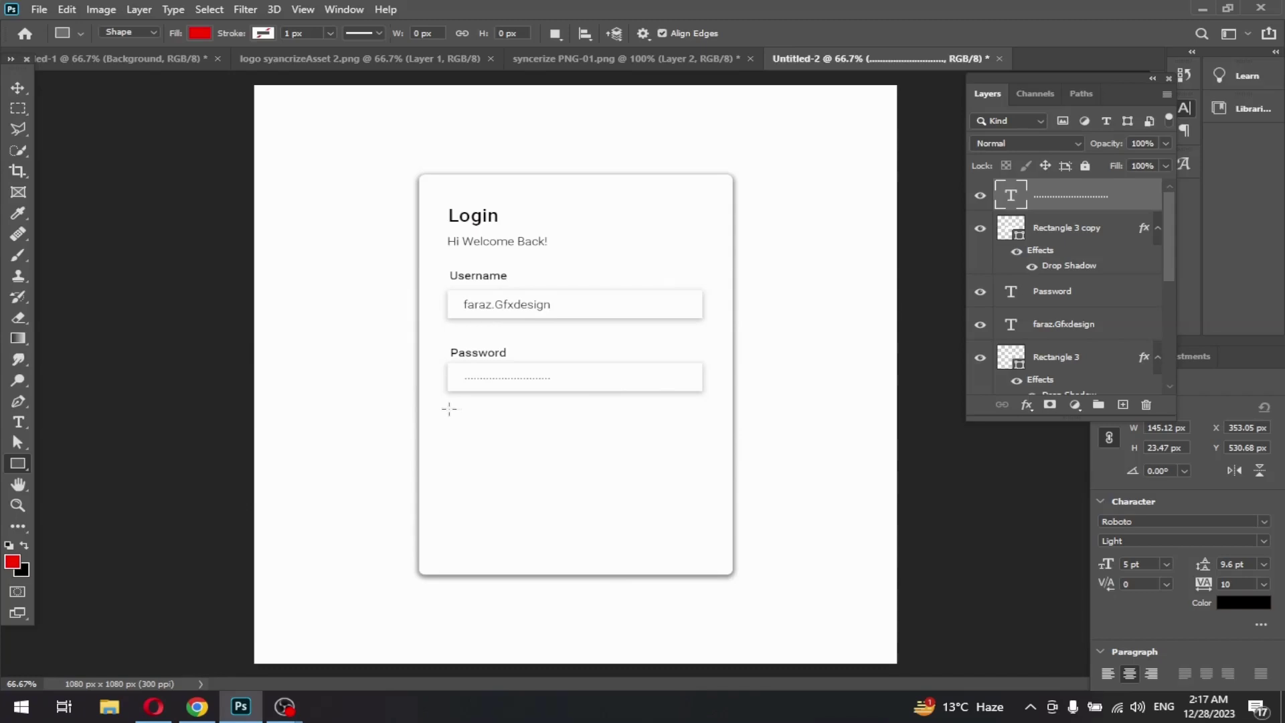
left_click_drag(449, 409, 469, 424)
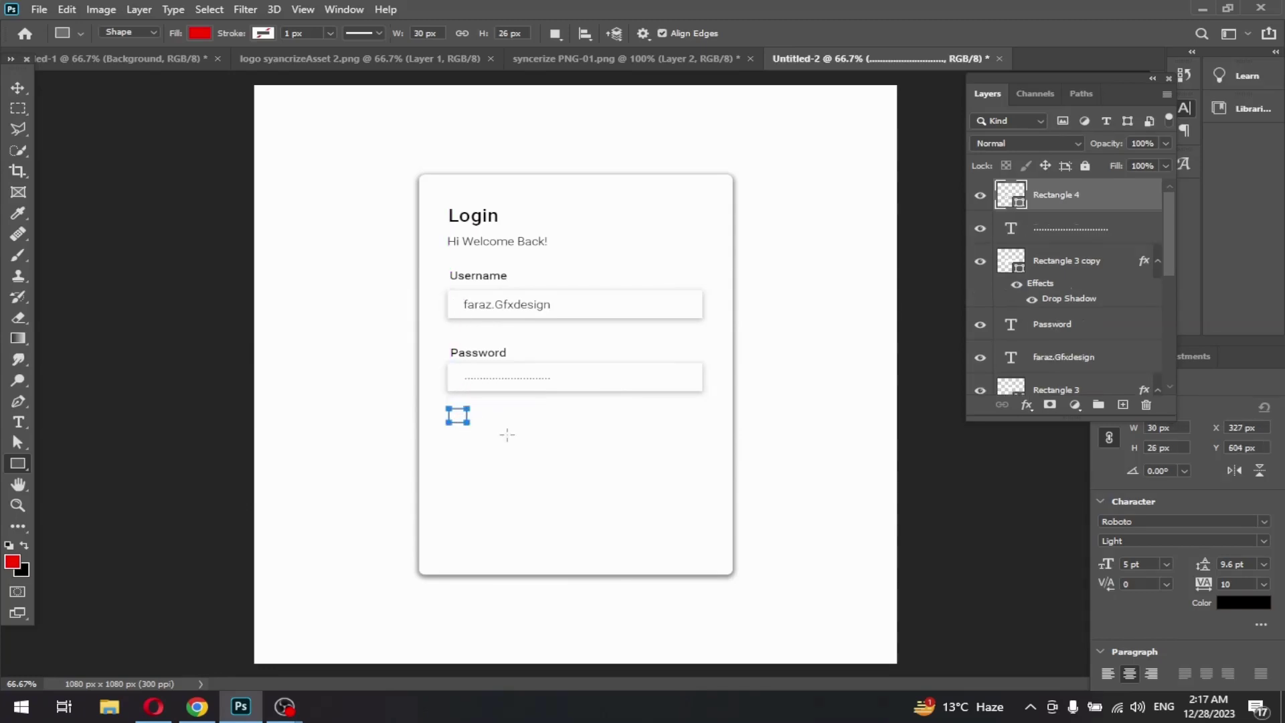
left_click(1108, 458)
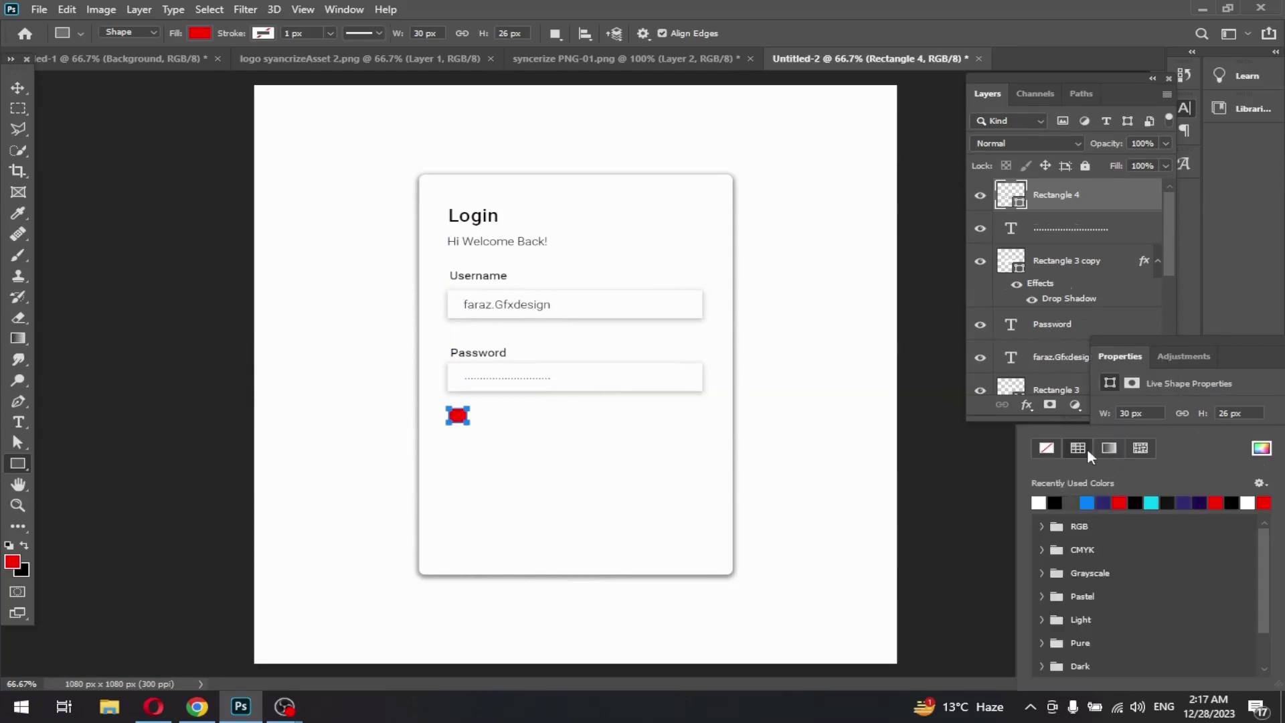
left_click(1042, 504)
- Apply a drop shadow to the checkbox rectangle with 31% opacity, 3 px distance, 13% spread and 13 px size
left_click(1031, 405)
left_click(1083, 565)
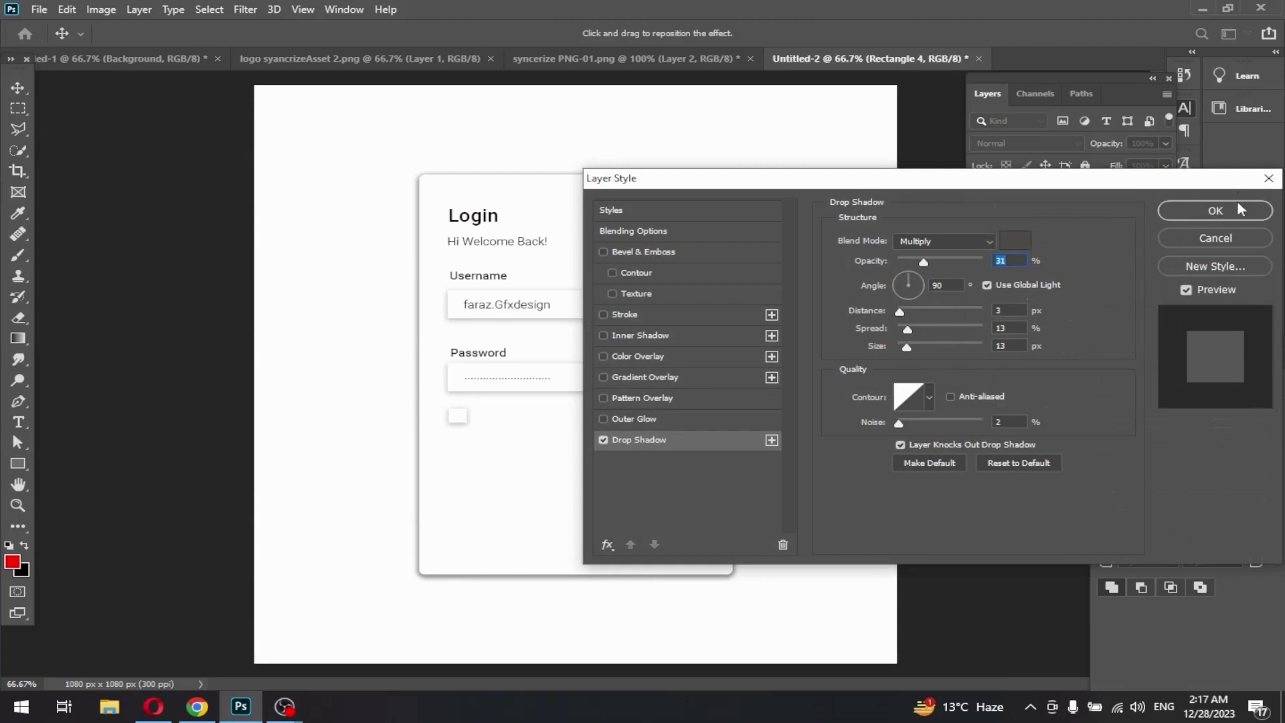
left_click(1235, 209)
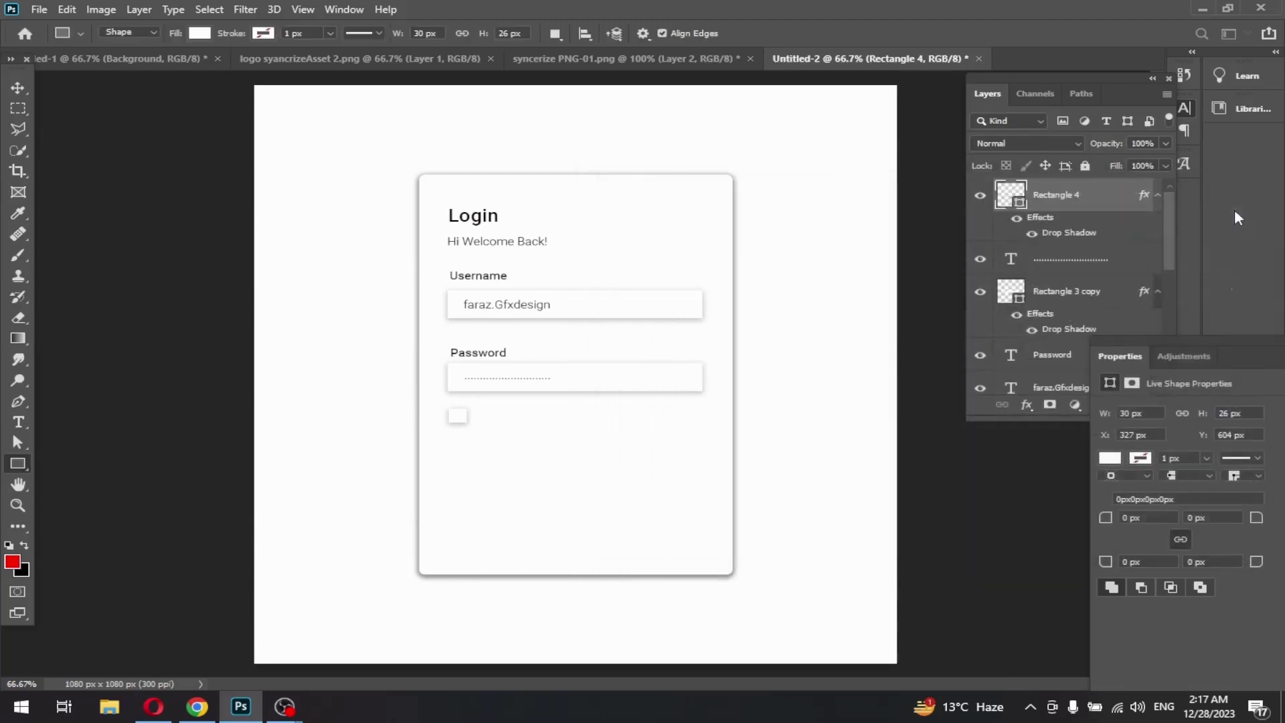
- Duplicate the Password label and place the copy beside the checkbox at about X 368 px, Y 607 px
left_click(18, 88)
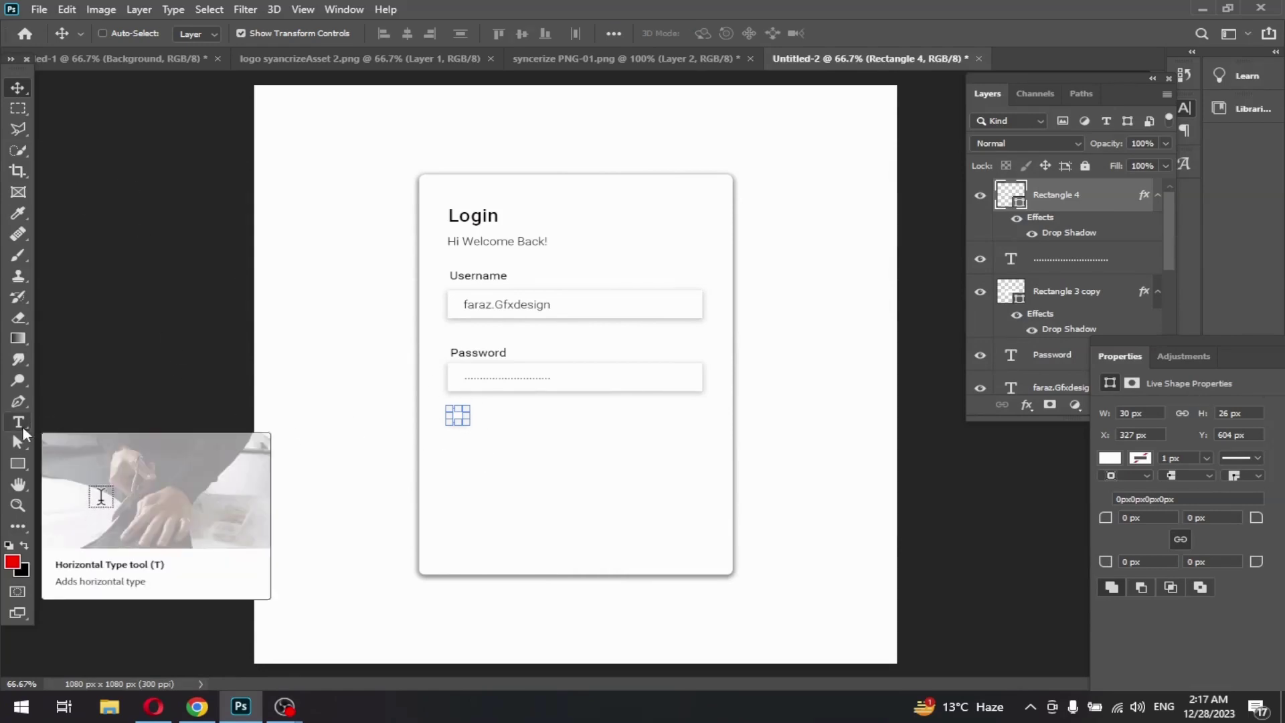
left_click(1064, 356)
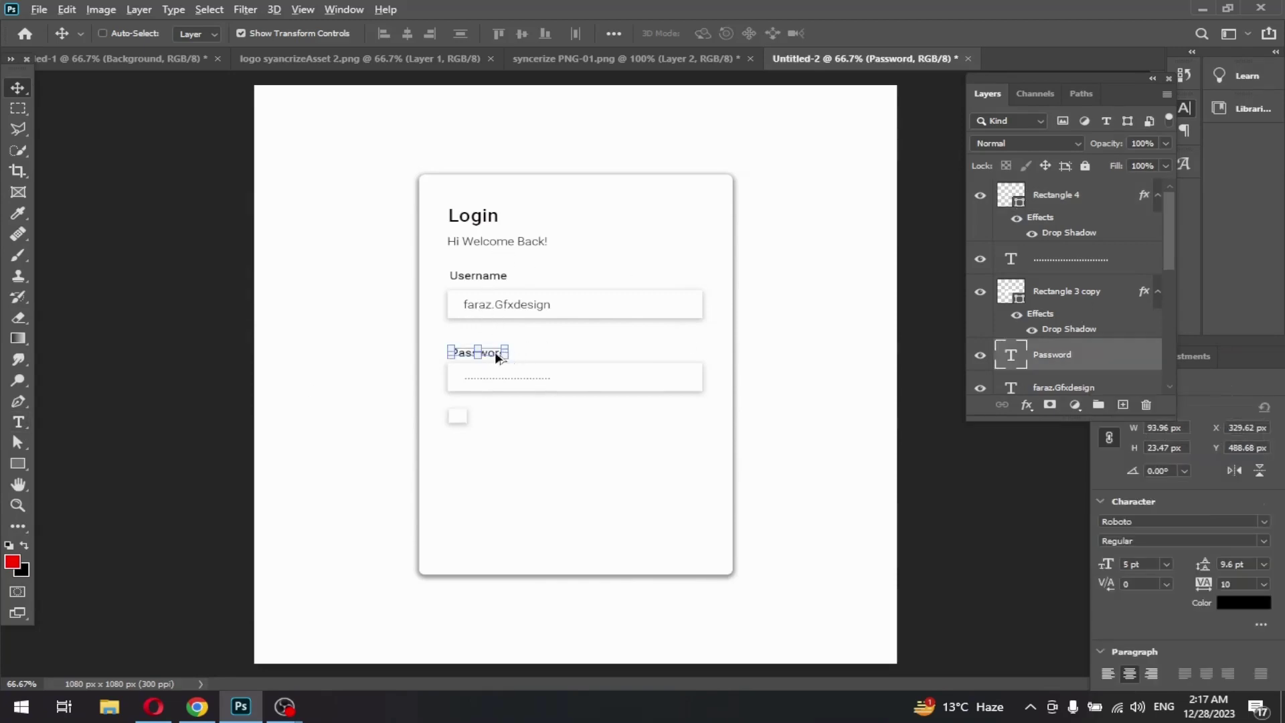
left_click_drag(496, 357, 514, 420)
left_click_drag(518, 421, 526, 422)
- Replace the copied label's text beside the checkbox with "Remember"
double_click(526, 419)
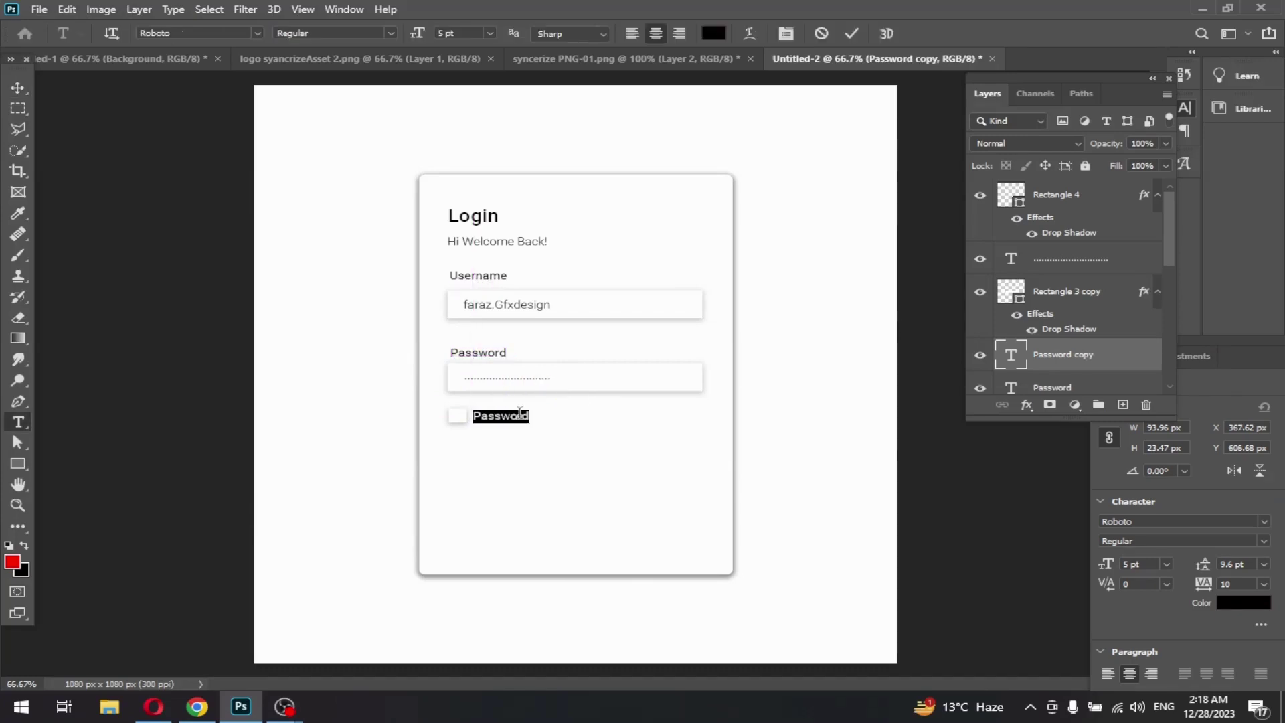
key("BackSpace")
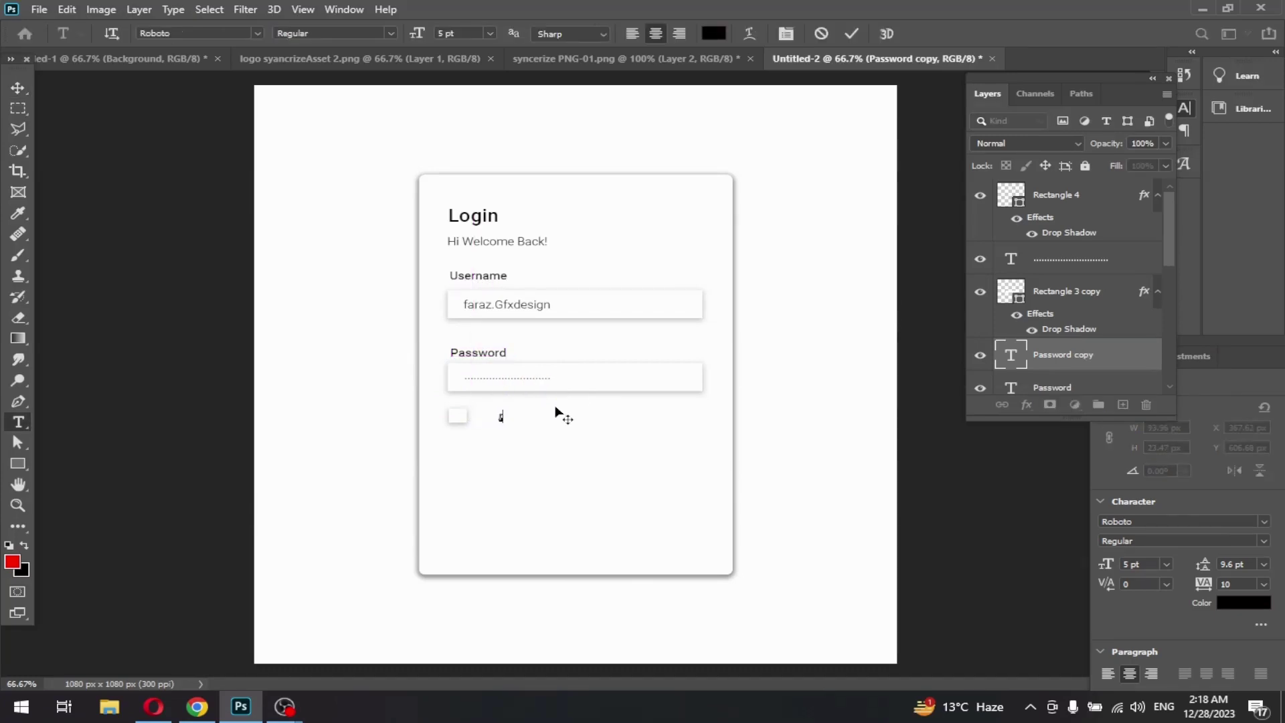
type("Remember")
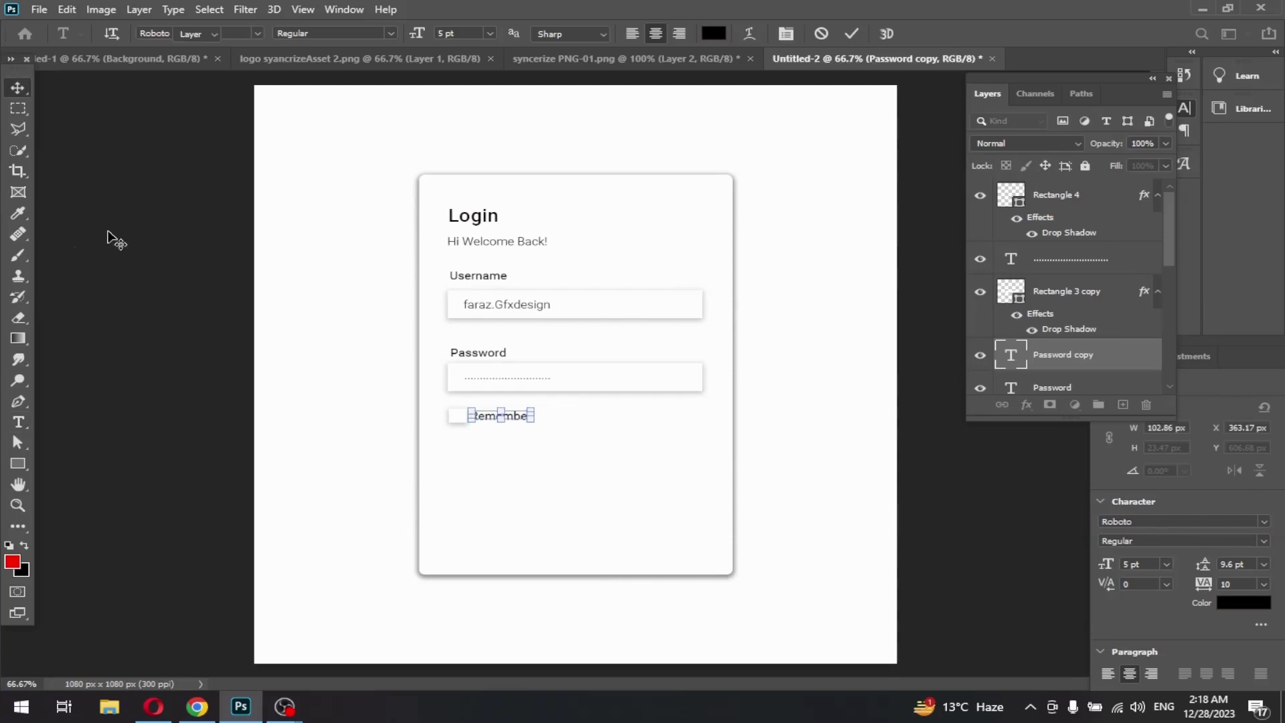
key("ctrl+Return")
key("v")
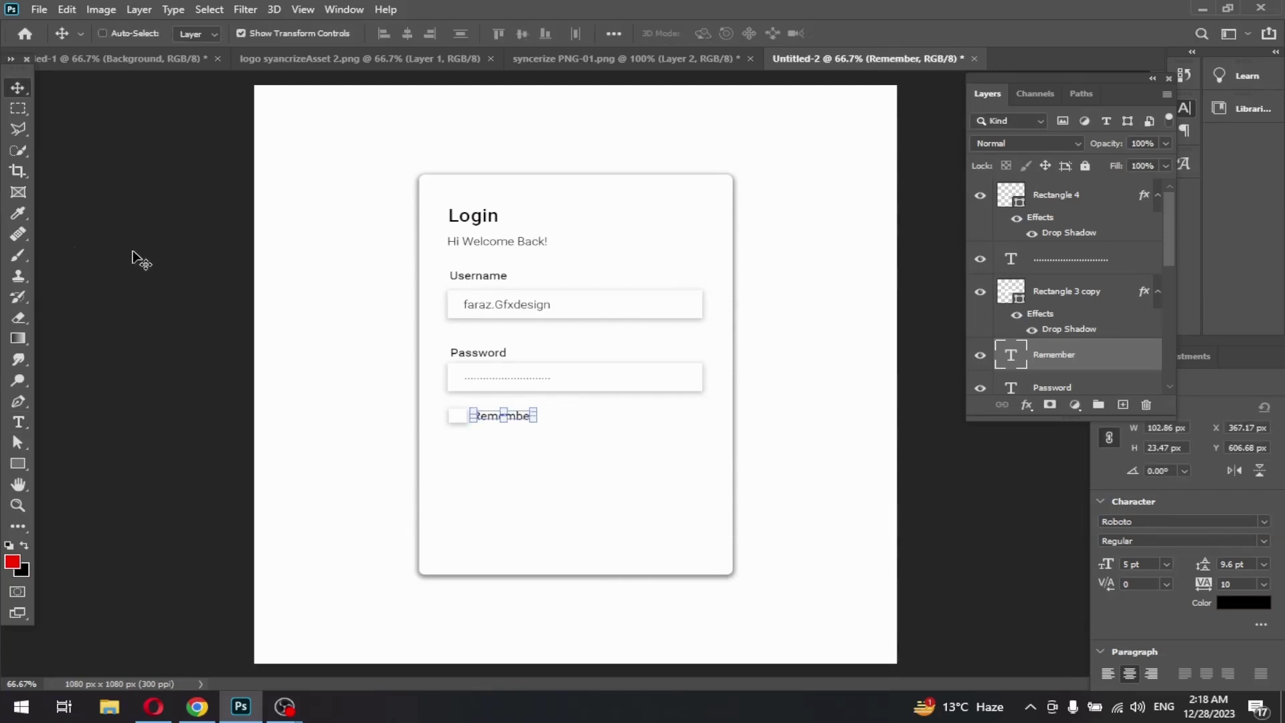
- Change the Remember label's text colour to a very dark grey
left_click(1247, 598)
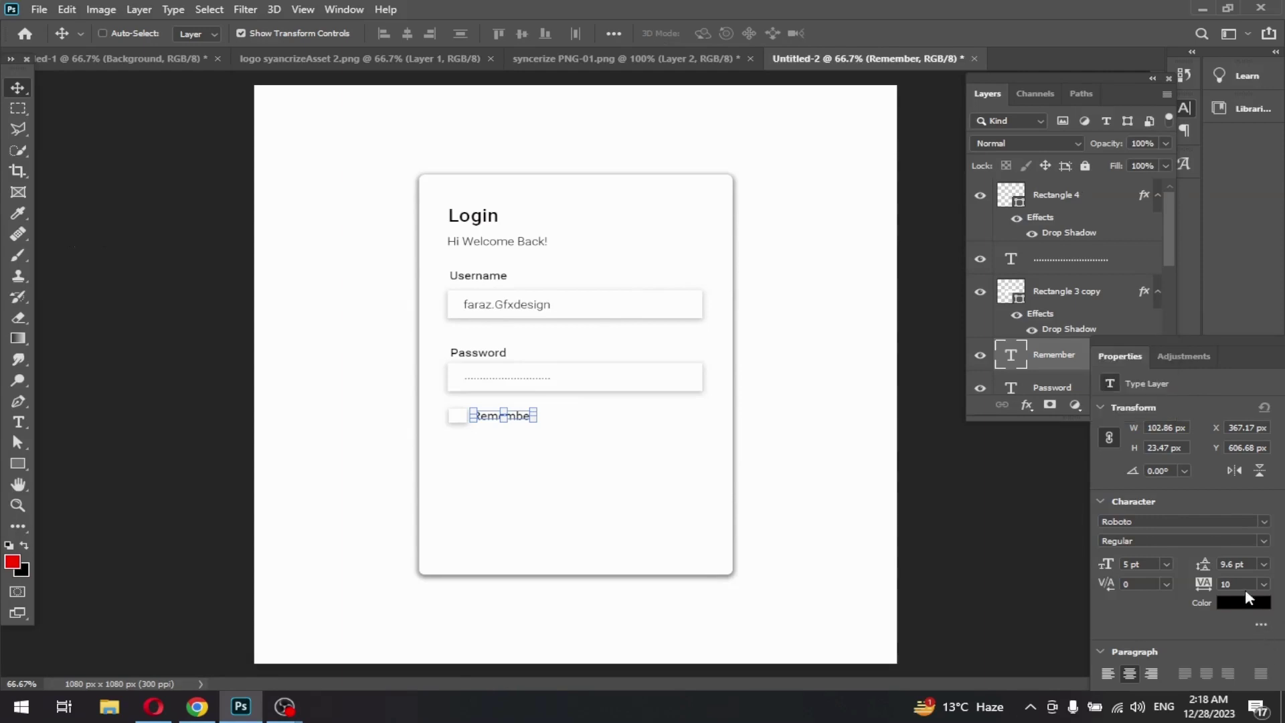
left_click(802, 450)
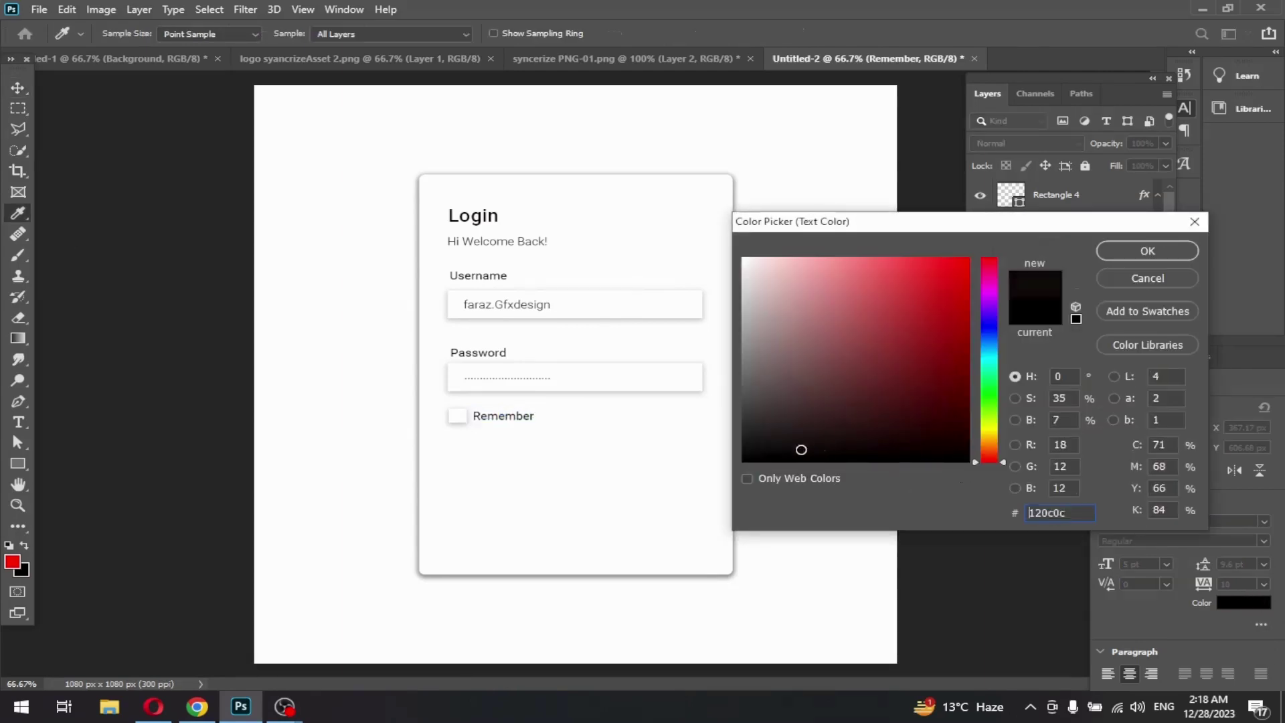
left_click_drag(801, 450, 759, 441)
left_click(1147, 252)
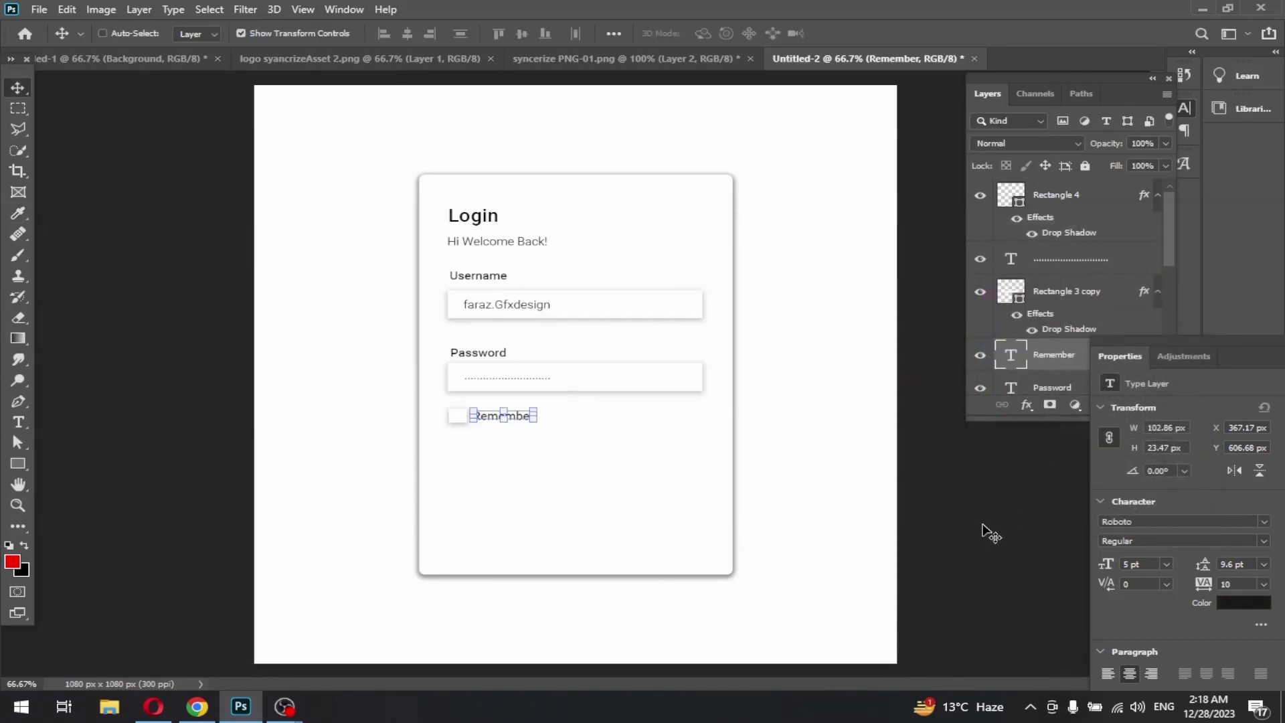
- Duplicate the Remember label under the password field's right end at about X 650 px, Y 607 px and replace its text with "Forgot password?"
left_click_drag(522, 427, 695, 440)
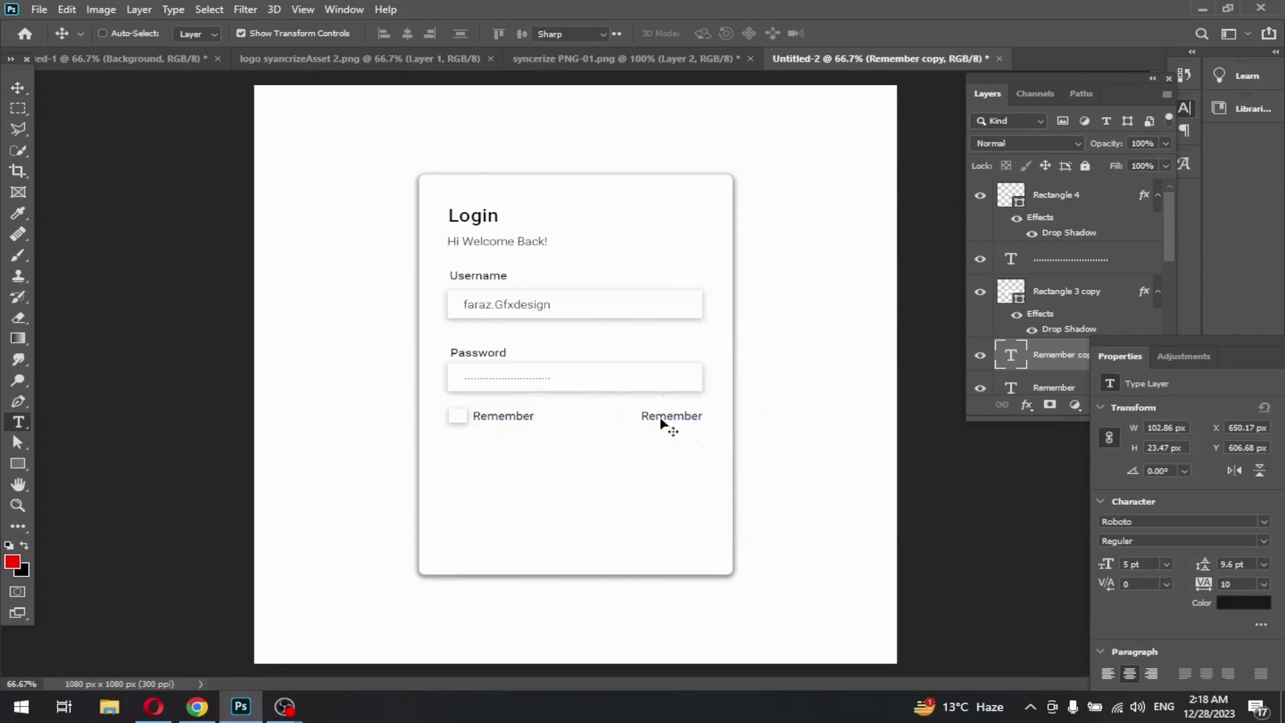
double_click(663, 416)
key("BackSpace")
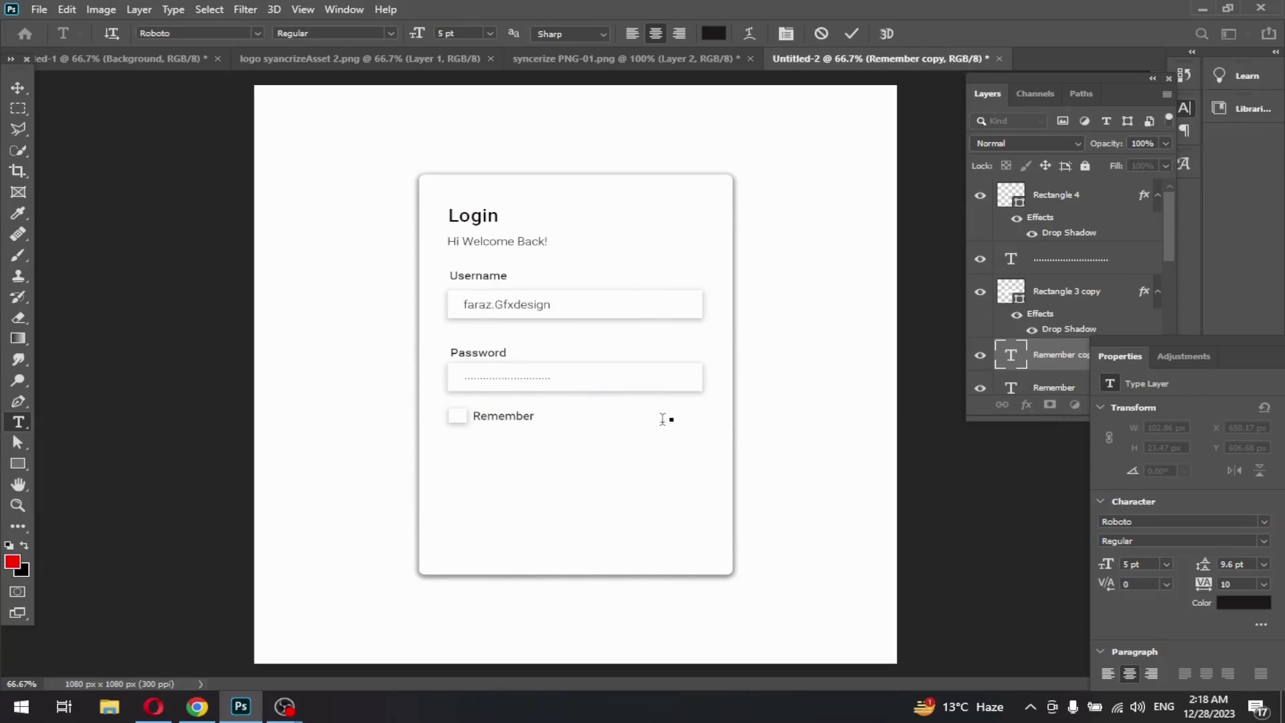
type("Forgot password?")
left_click(18, 88)
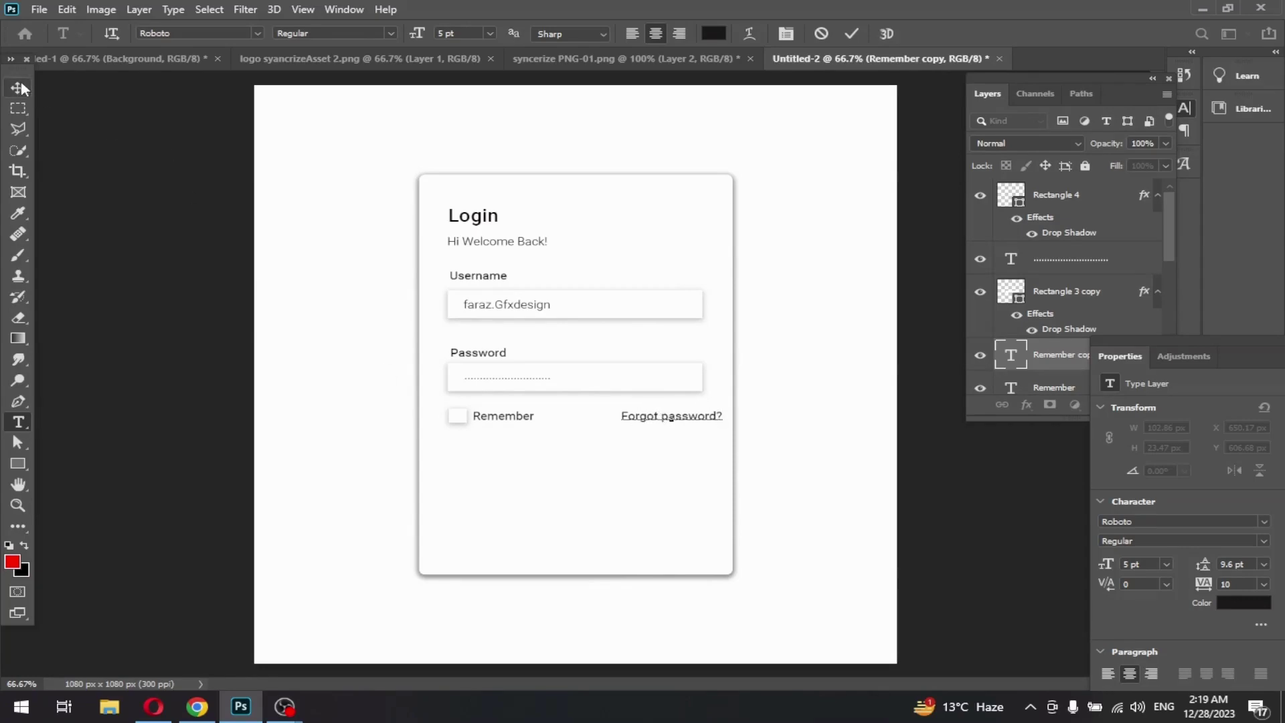
- Nudge the Forgot password? text left to about X 597 px
key("Left")
key("Left")
key("Left")
key("Left")
key("Left")
key("Left")
key("Left")
key("Left")
key("Left")
key("Left")
key("Left")
key("Left")
key("Left")
key("Left")
key("Left")
key("Left")
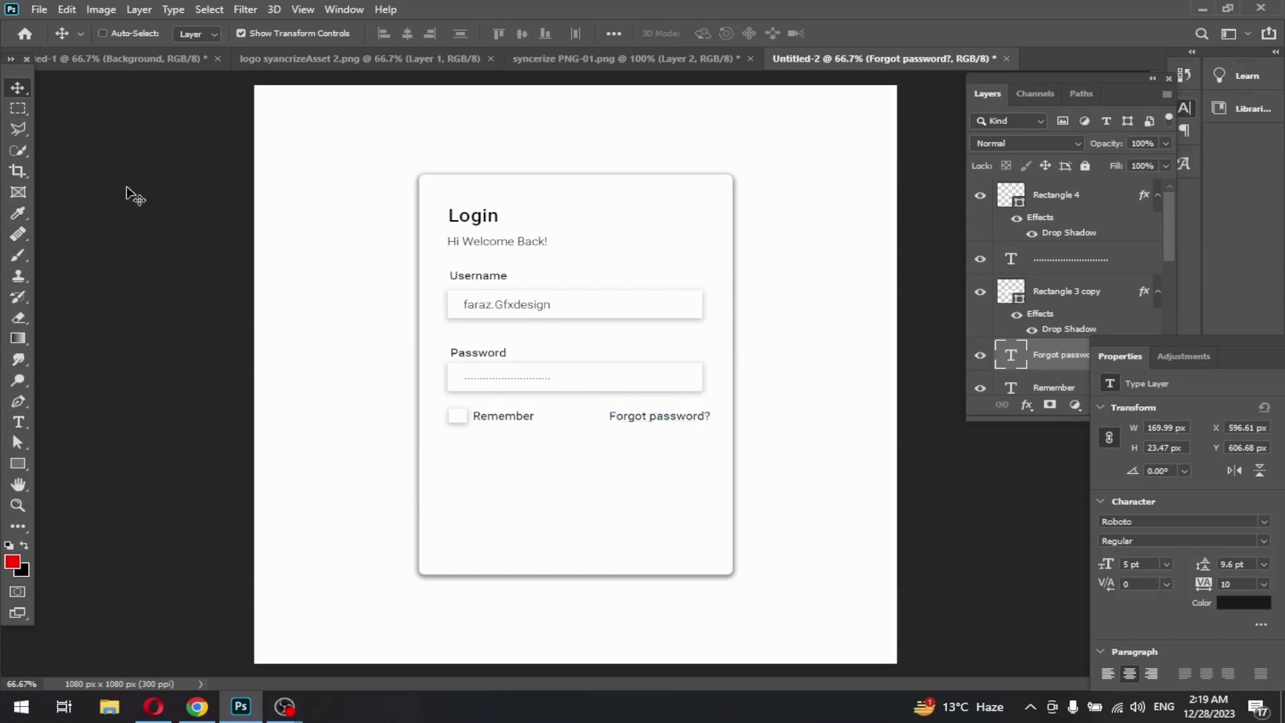
- Change the Forgot password? text colour to blue #1464c8
left_click(1240, 603)
left_click(945, 335)
left_click_drag(945, 335, 947, 302)
left_click(990, 340)
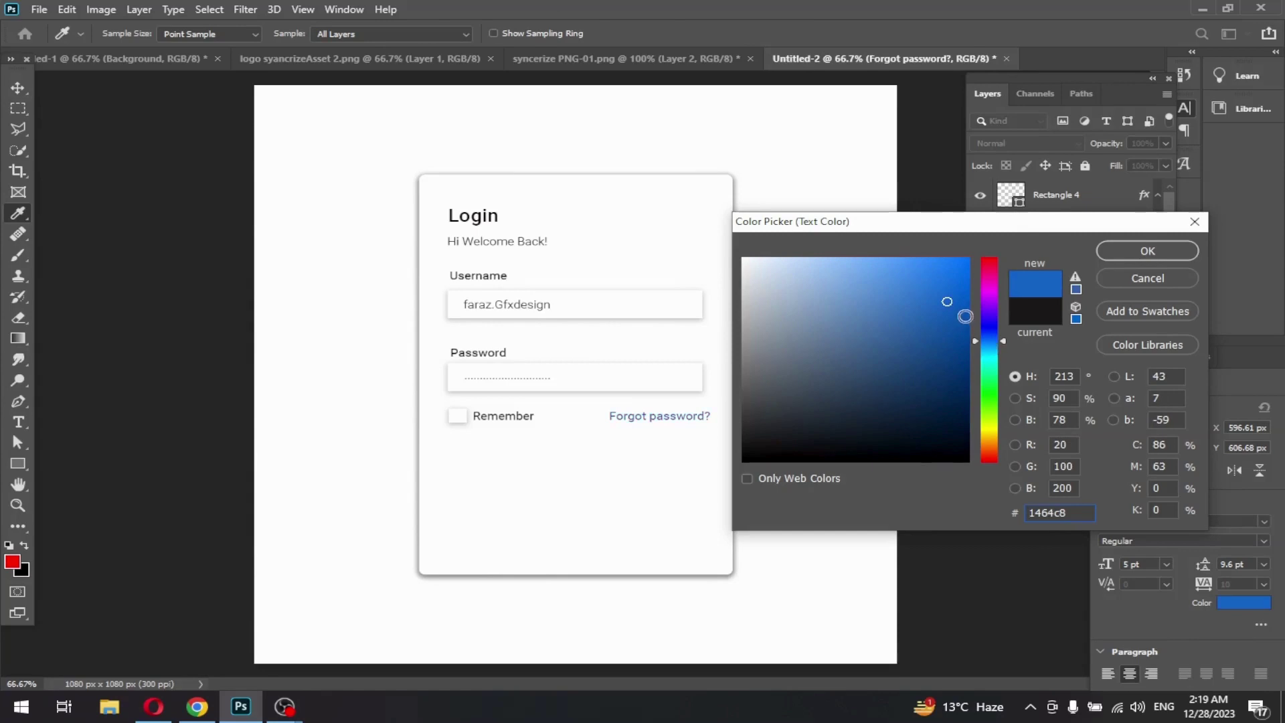
left_click(1141, 251)
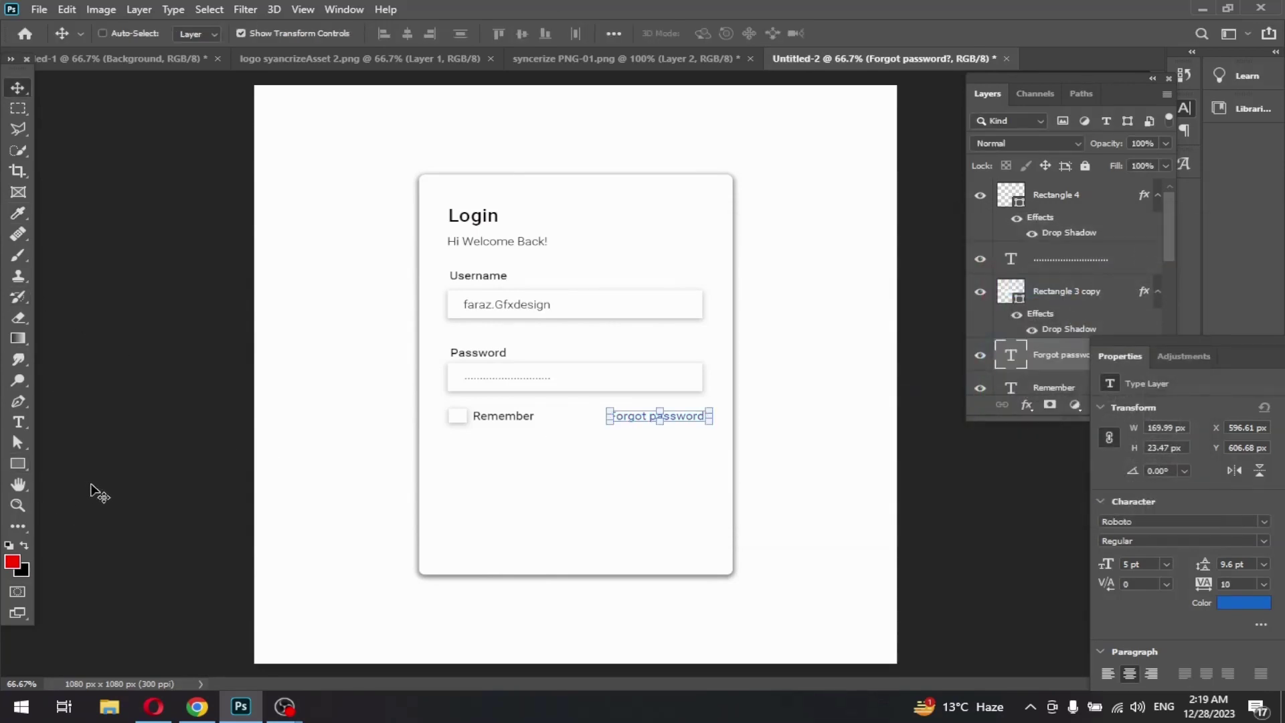
- Draw a three-point check mark path inside the Remember checkbox with the Pen tool
key("ctrl+plus")
key("ctrl+plus")
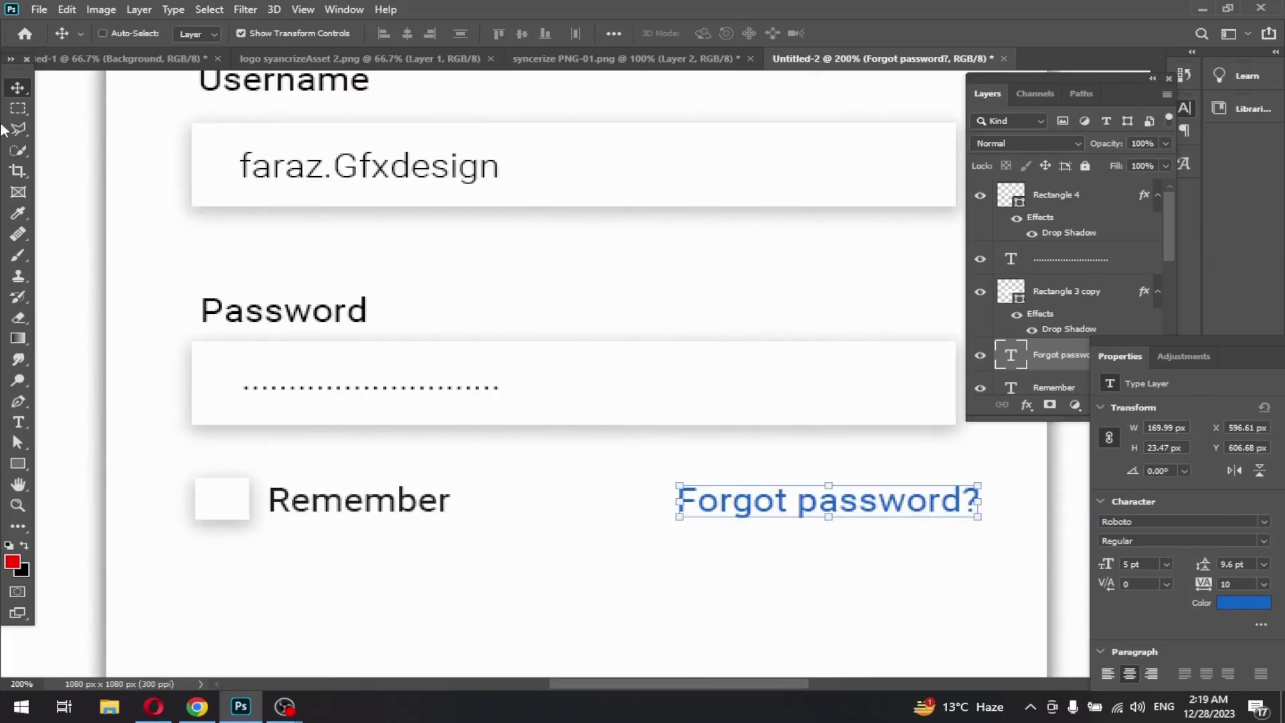
left_click(18, 402)
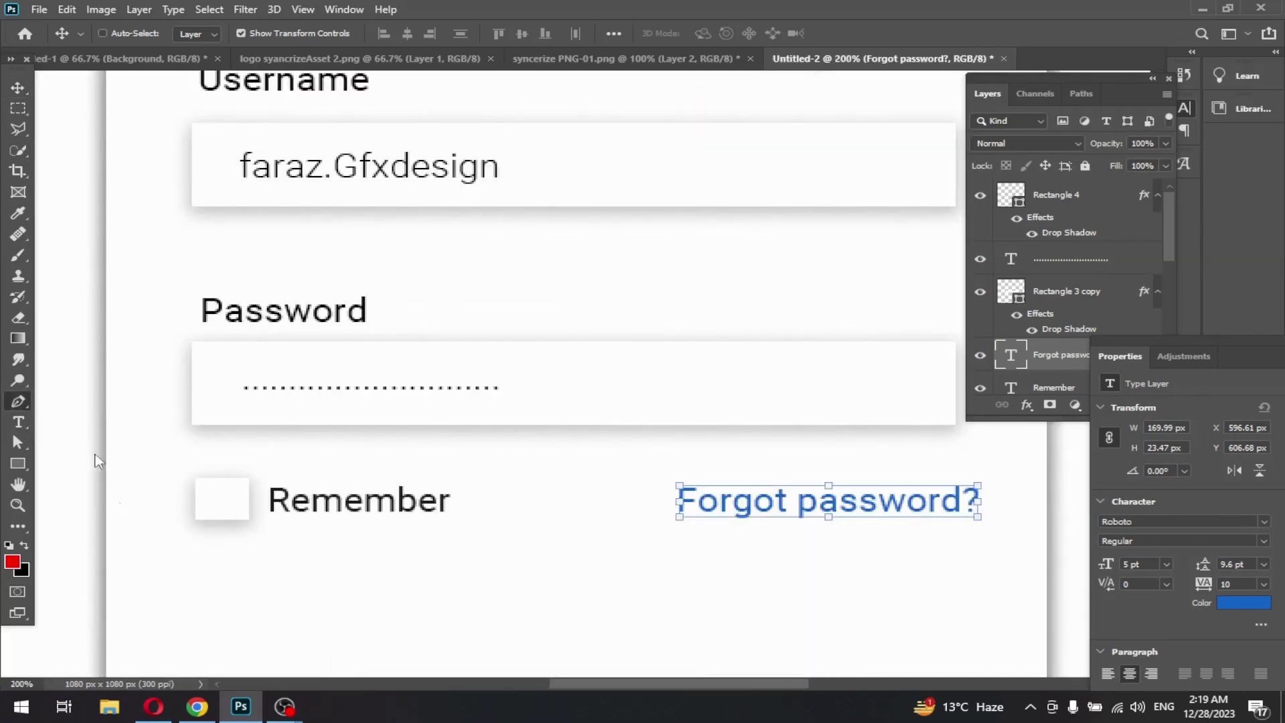
left_click(204, 502)
left_click(218, 511)
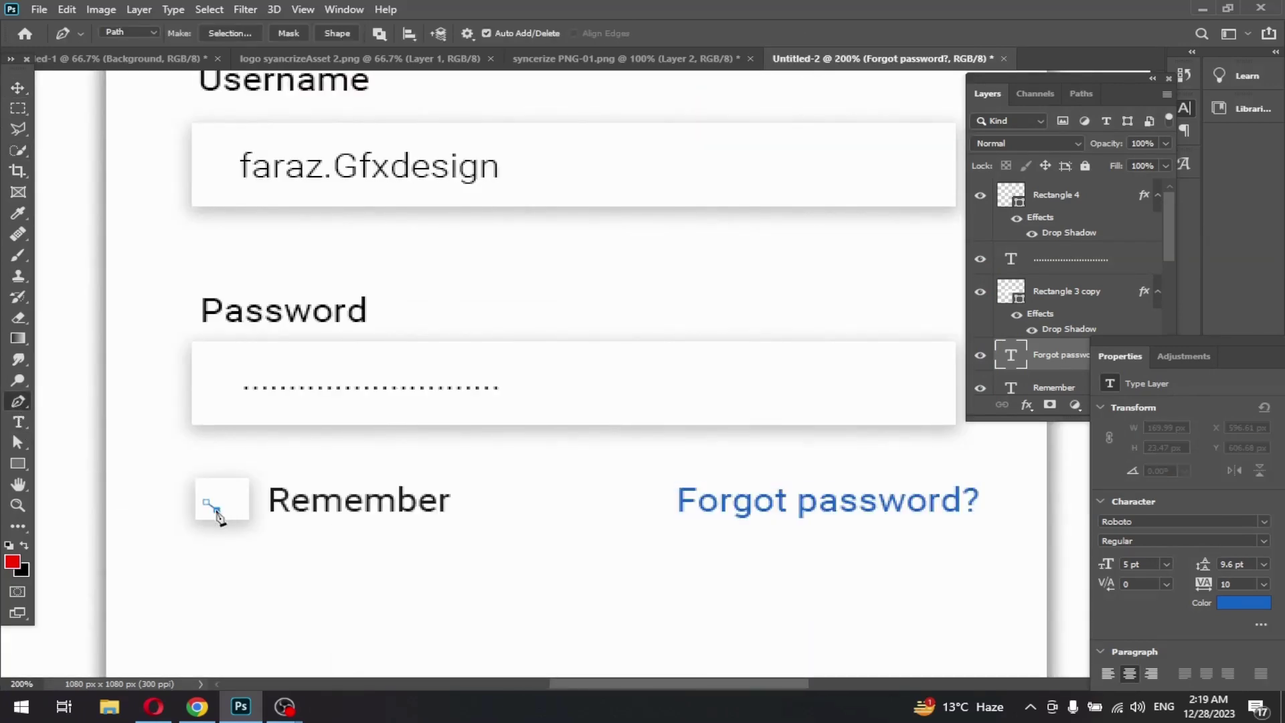
left_click(245, 489)
left_click(22, 88)
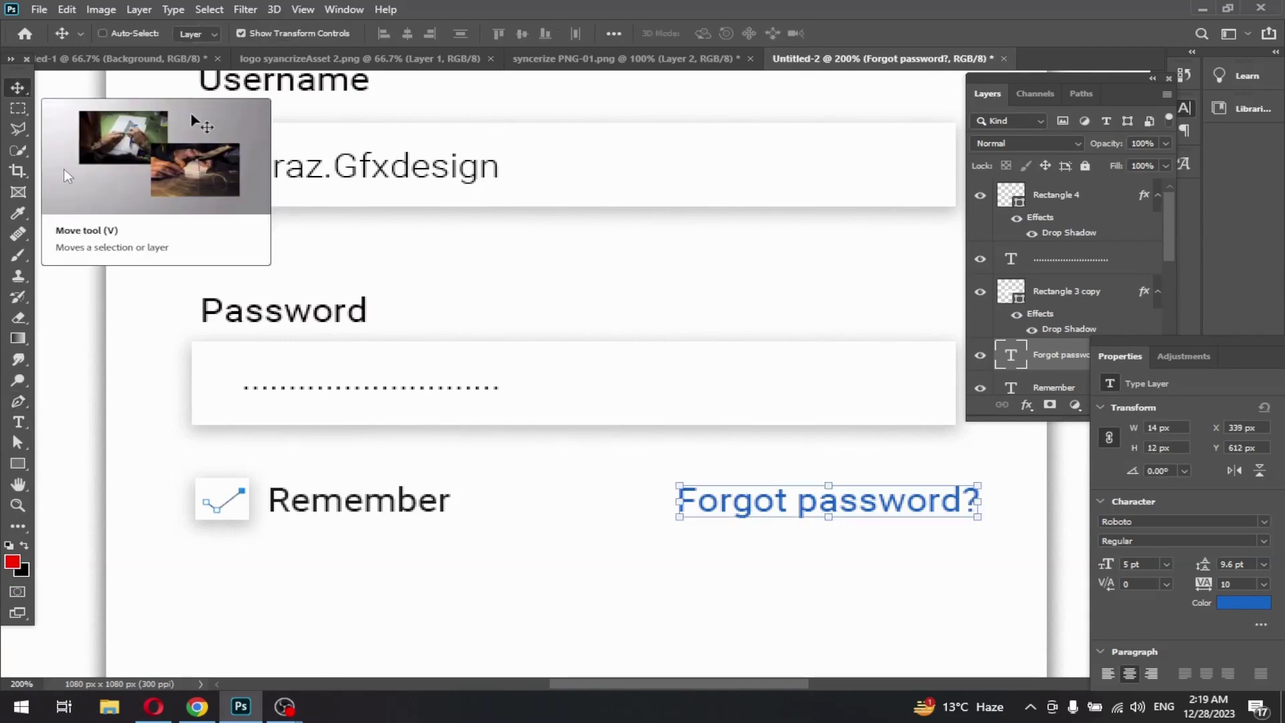
key("ctrl+minus")
key("ctrl+minus")
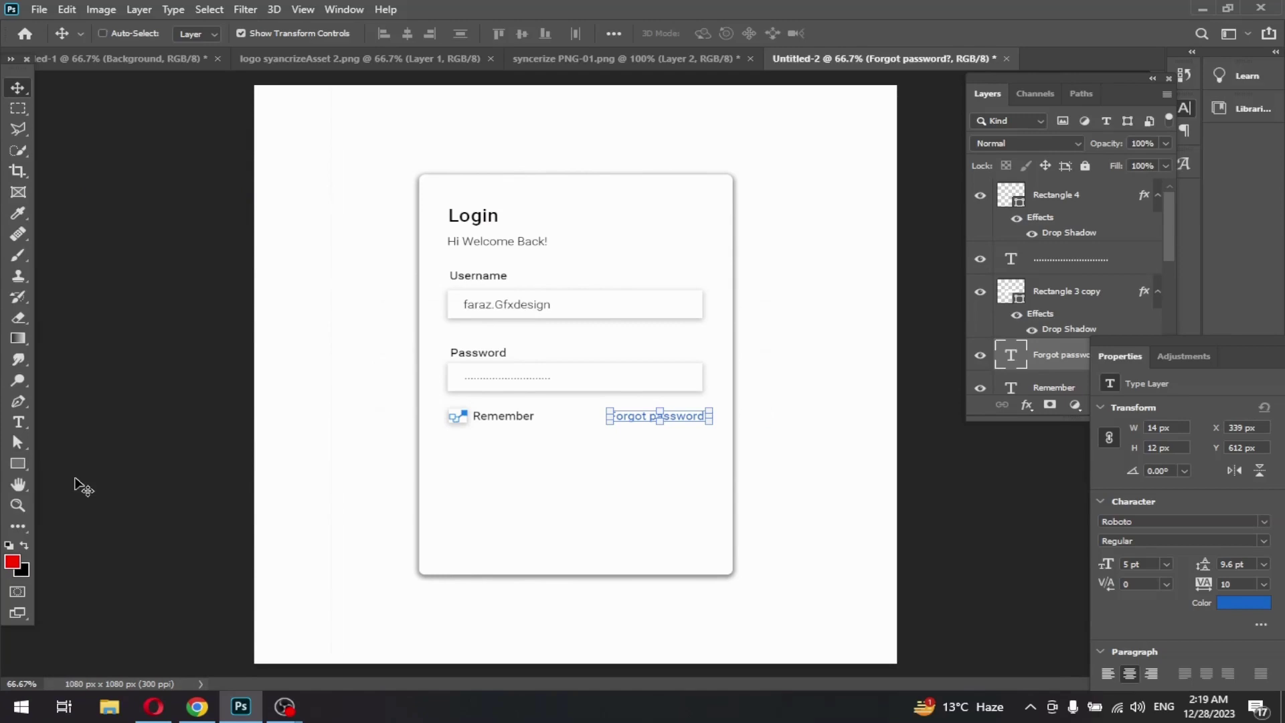
left_click(18, 464)
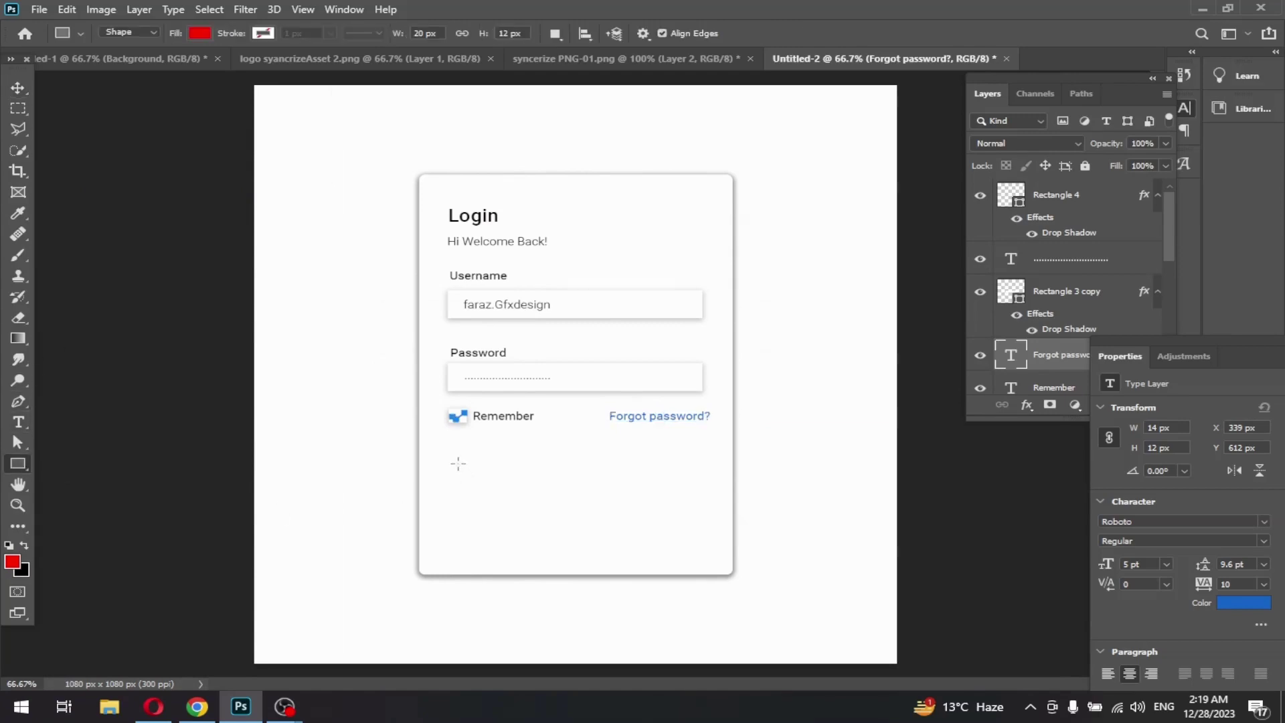
left_click_drag(454, 458, 697, 483)
key("ctrl+z")
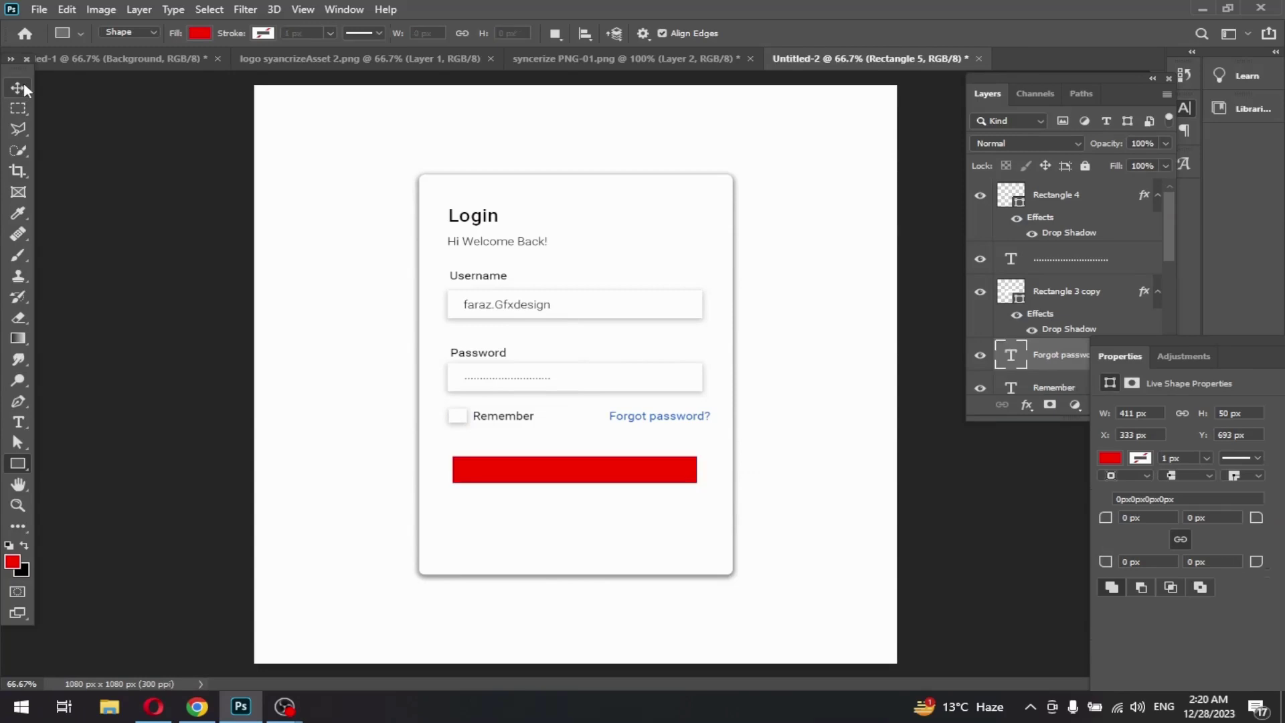
- Duplicate the white username field rectangle below the Remember row at X 325 px, Y 700 px as the button shape
left_click(19, 87)
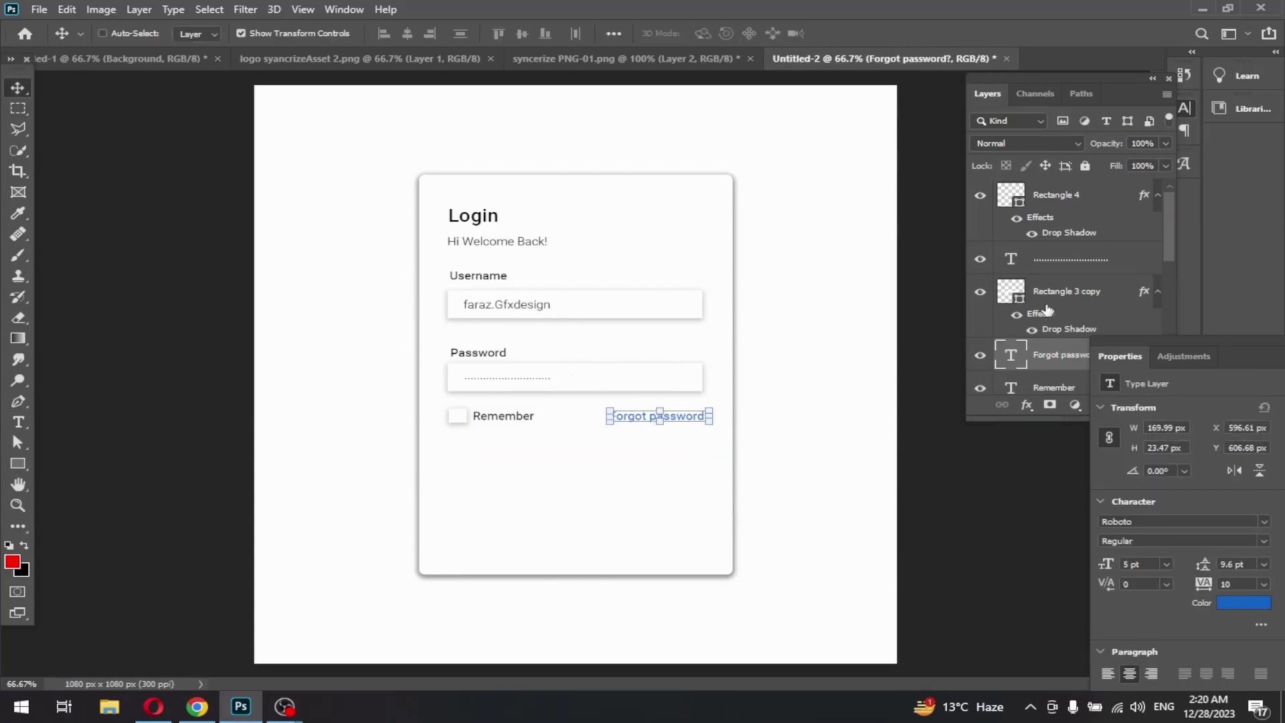
scroll(1054, 308, "down", 3)
left_click(1052, 348)
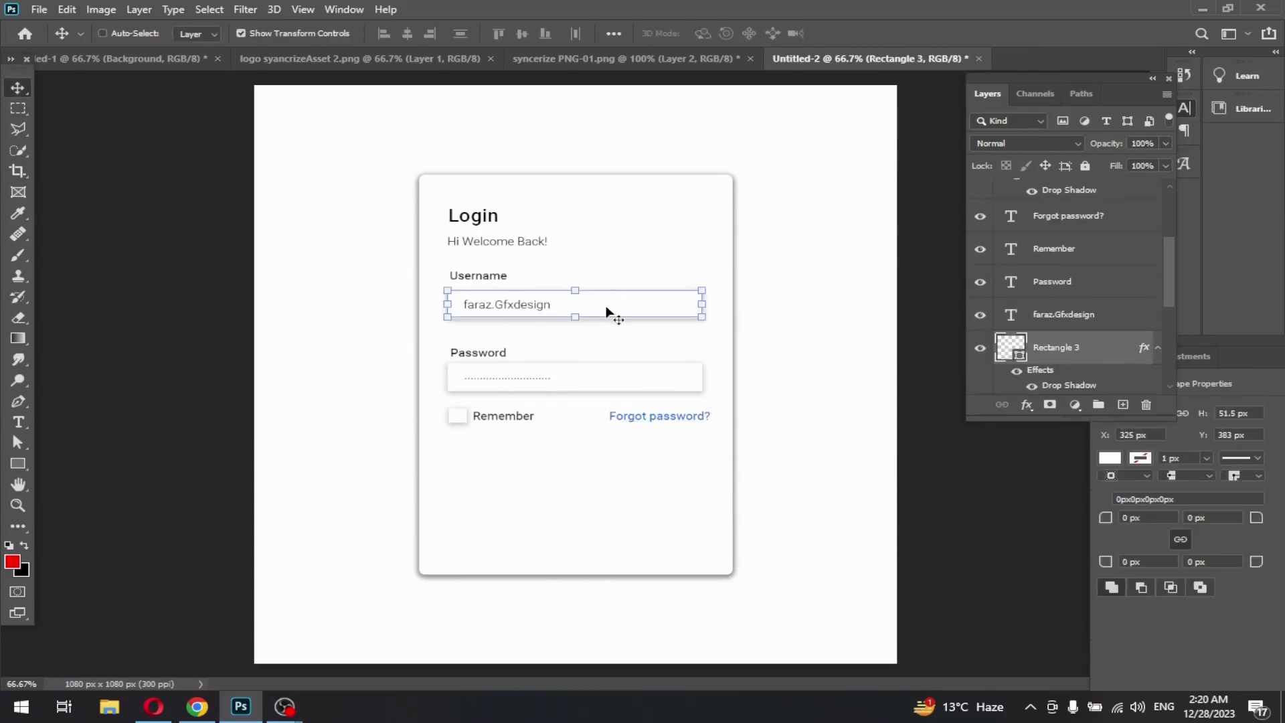
left_click_drag(606, 311, 601, 480)
- Round all four corners of the button rectangle with a 25.75 px radius
left_click(1194, 562)
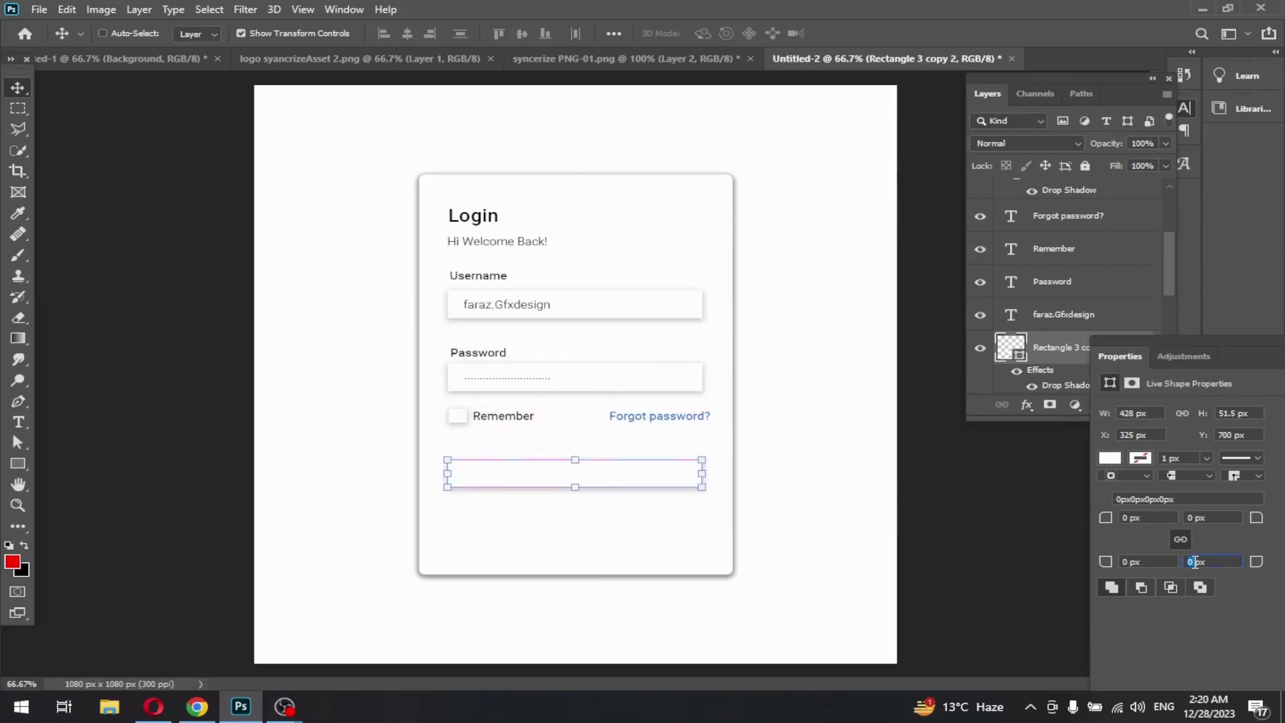
type("25")
key("Return")
key("Return")
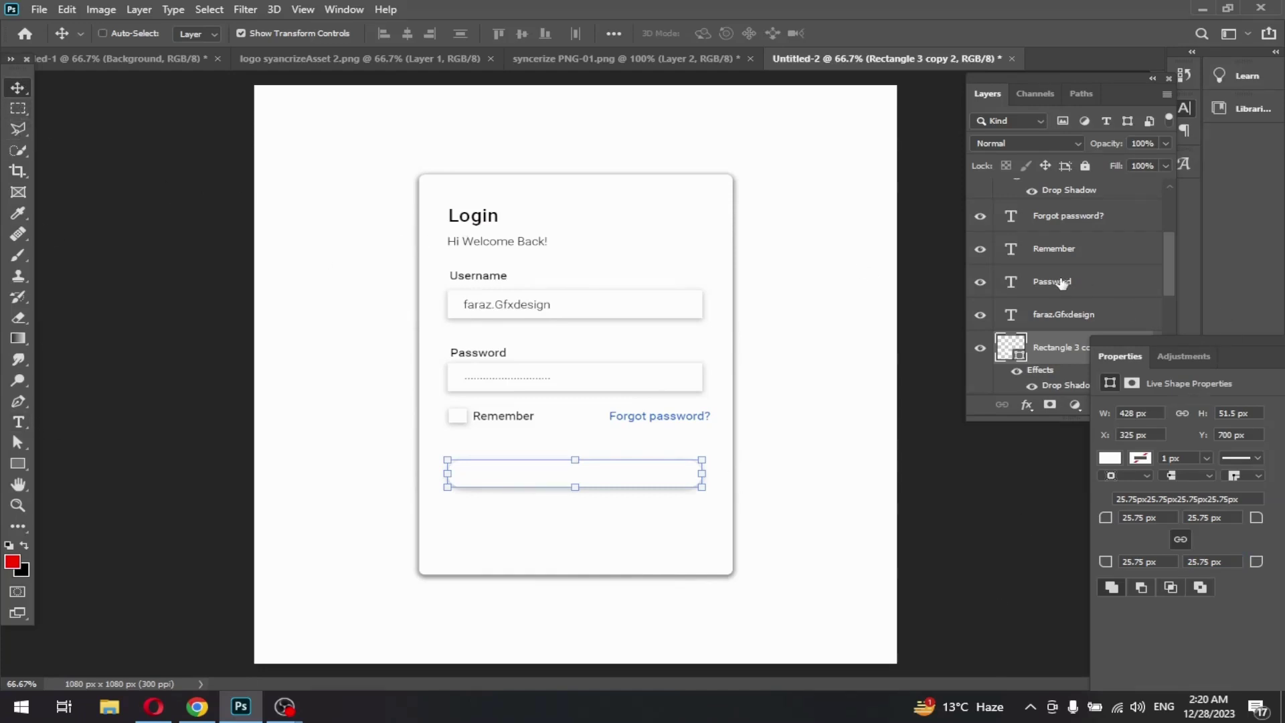
- Duplicate the Login heading and centre the copy on the rounded button at about X 499 px, Y 705 px
scroll(1062, 284, "down", 3)
left_click(1054, 350)
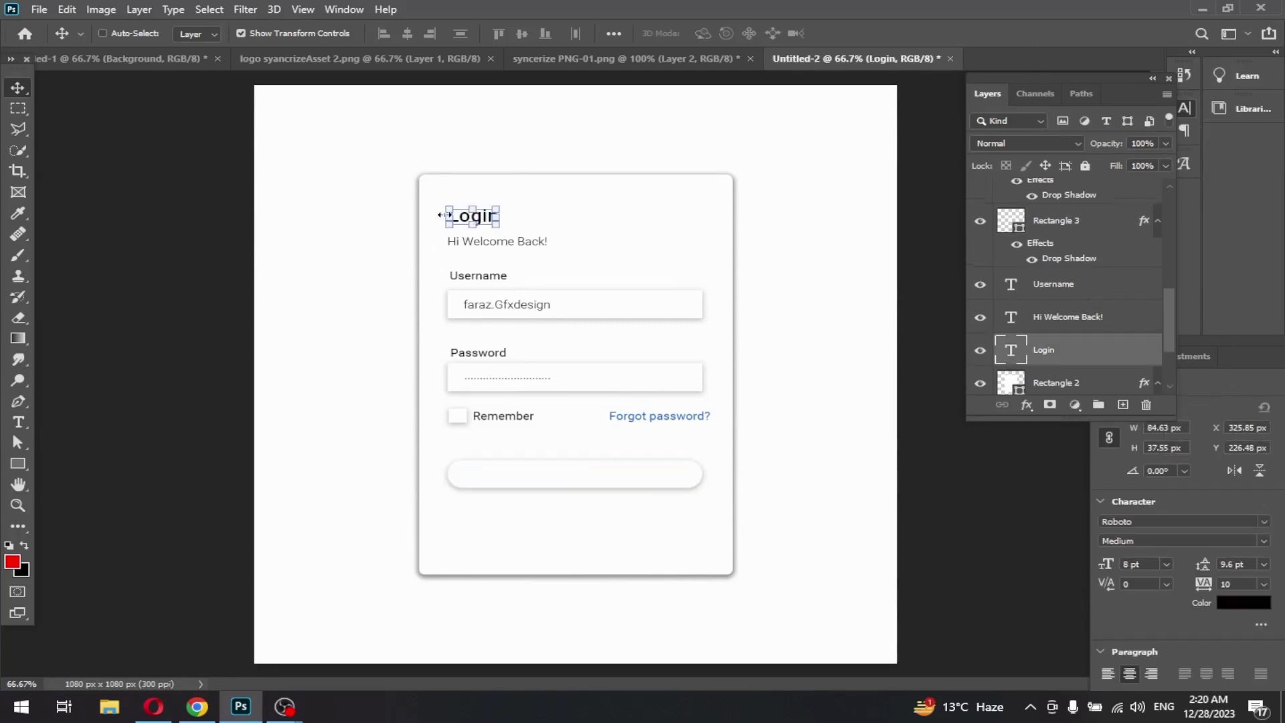
left_click_drag(482, 230, 585, 482)
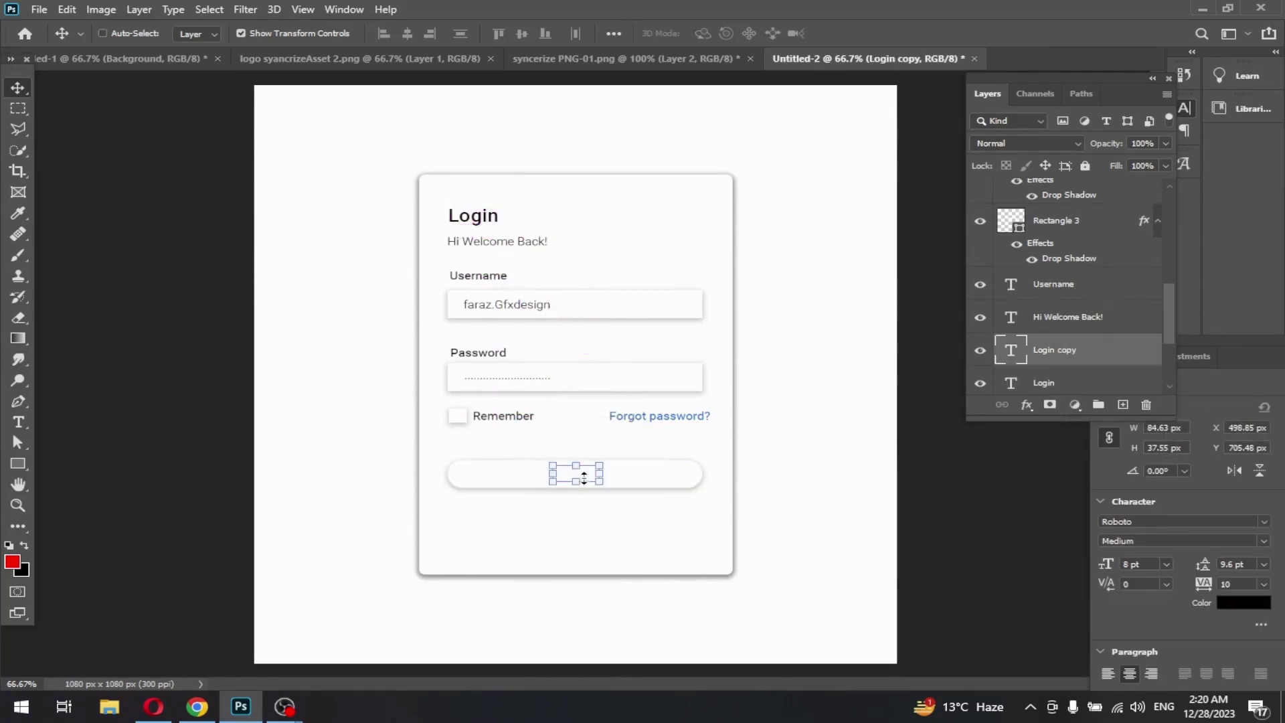
right_click(585, 481)
- Move the copied Login text layer directly above the button's Rectangle 3 copy 2 layer
left_click(1074, 349)
left_click_drag(1056, 353, 1026, 209)
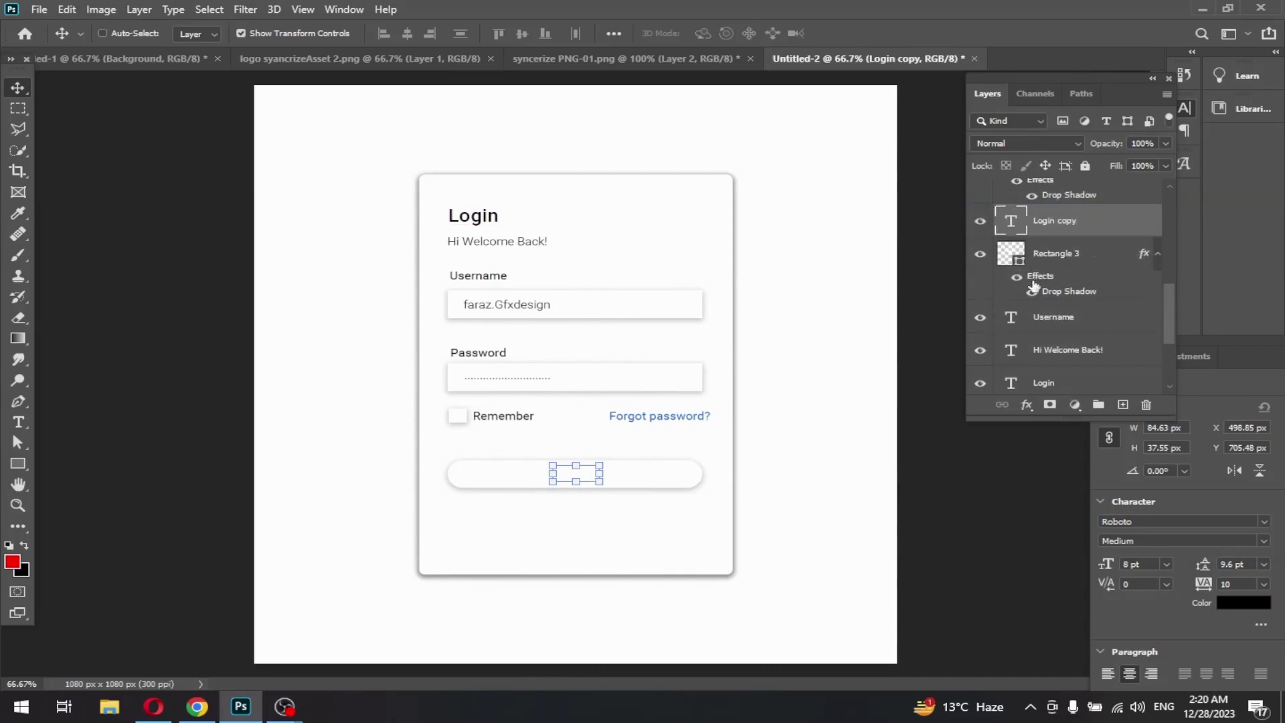
scroll(1039, 298, "up", 2)
scroll(1048, 334, "down", 1)
left_click_drag(1051, 355, 1044, 270)
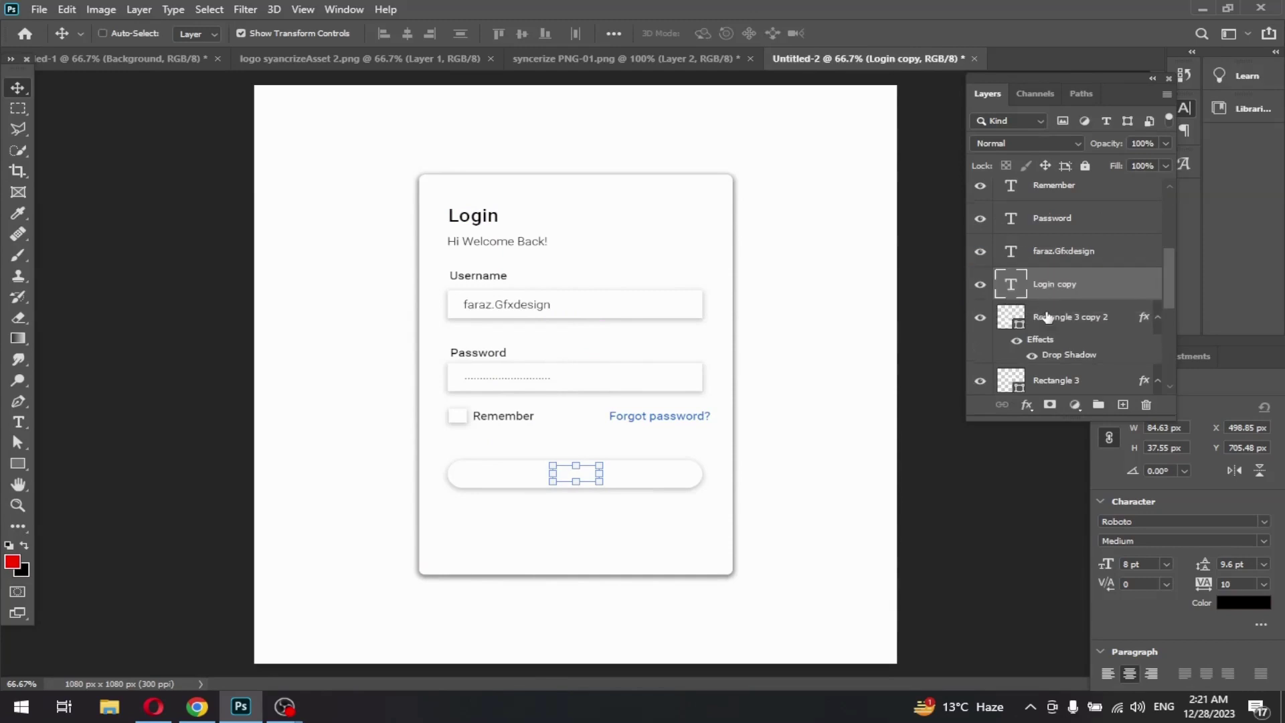
- Change the button's Login text colour to blue #005cfd
left_click(1244, 603)
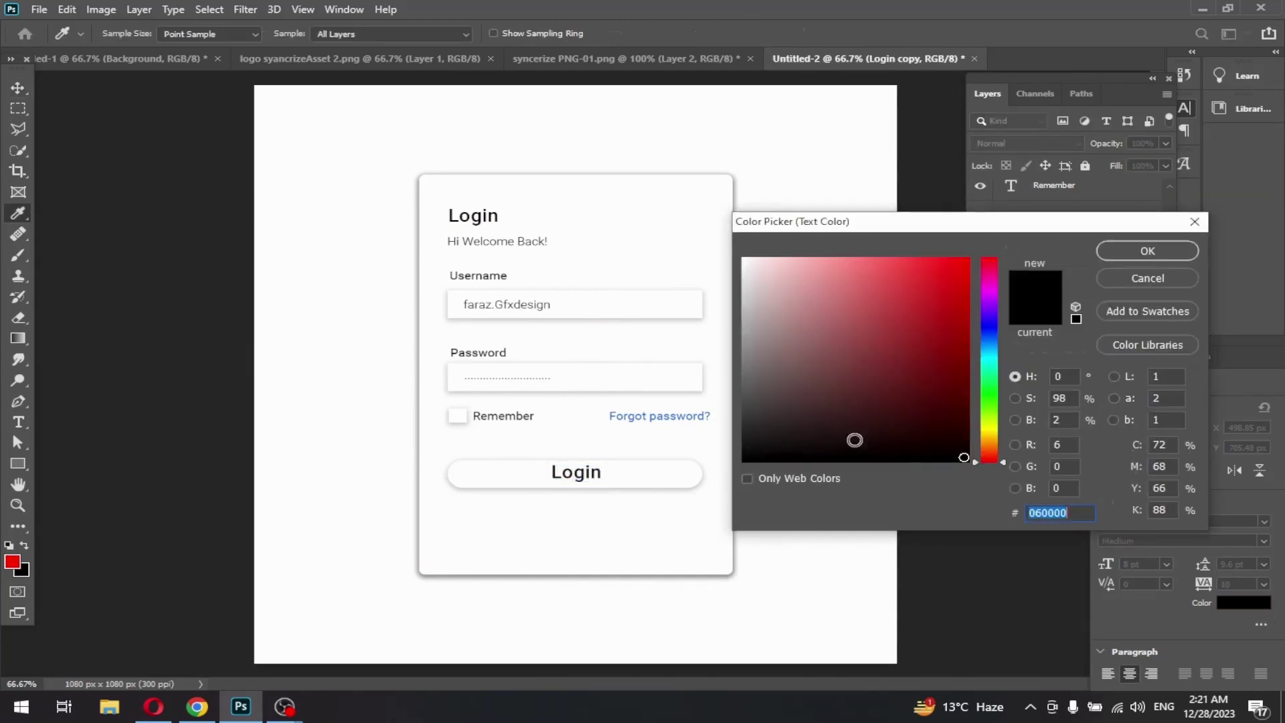
left_click(705, 414)
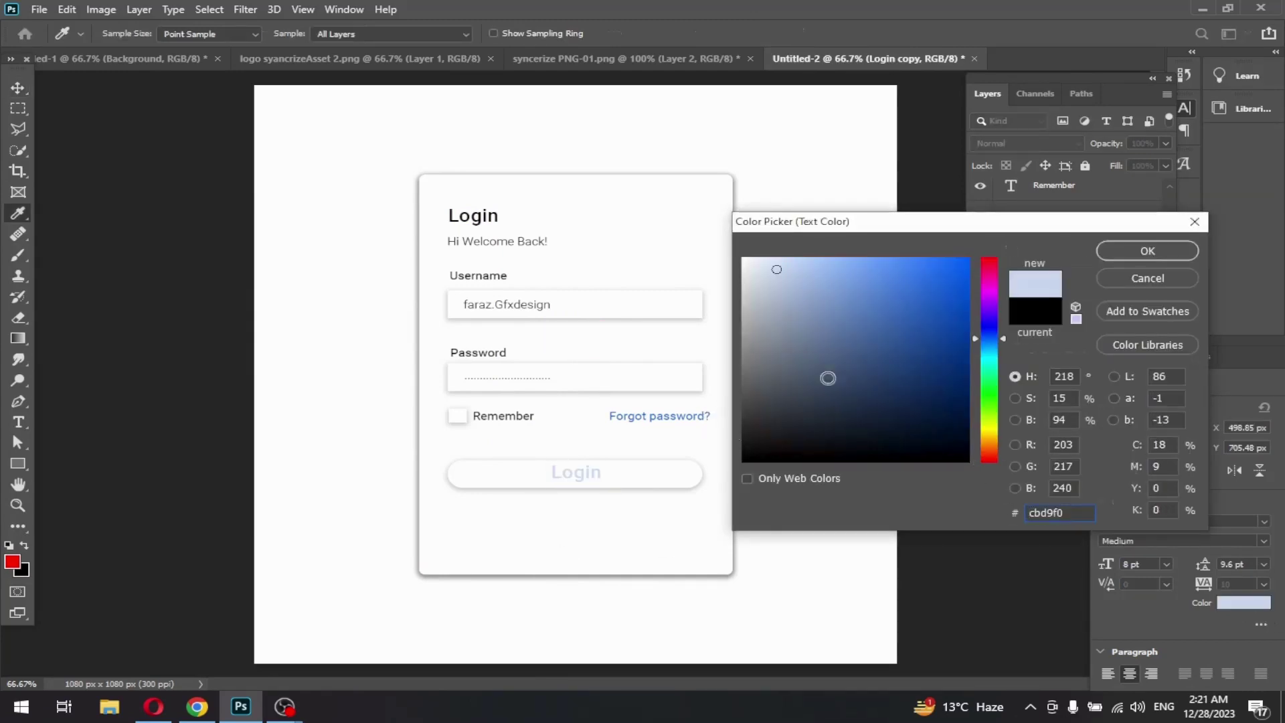
mouse_move(886, 329)
left_mouse_down()
mouse_move(930, 279)
mouse_move(972, 259)
left_mouse_up()
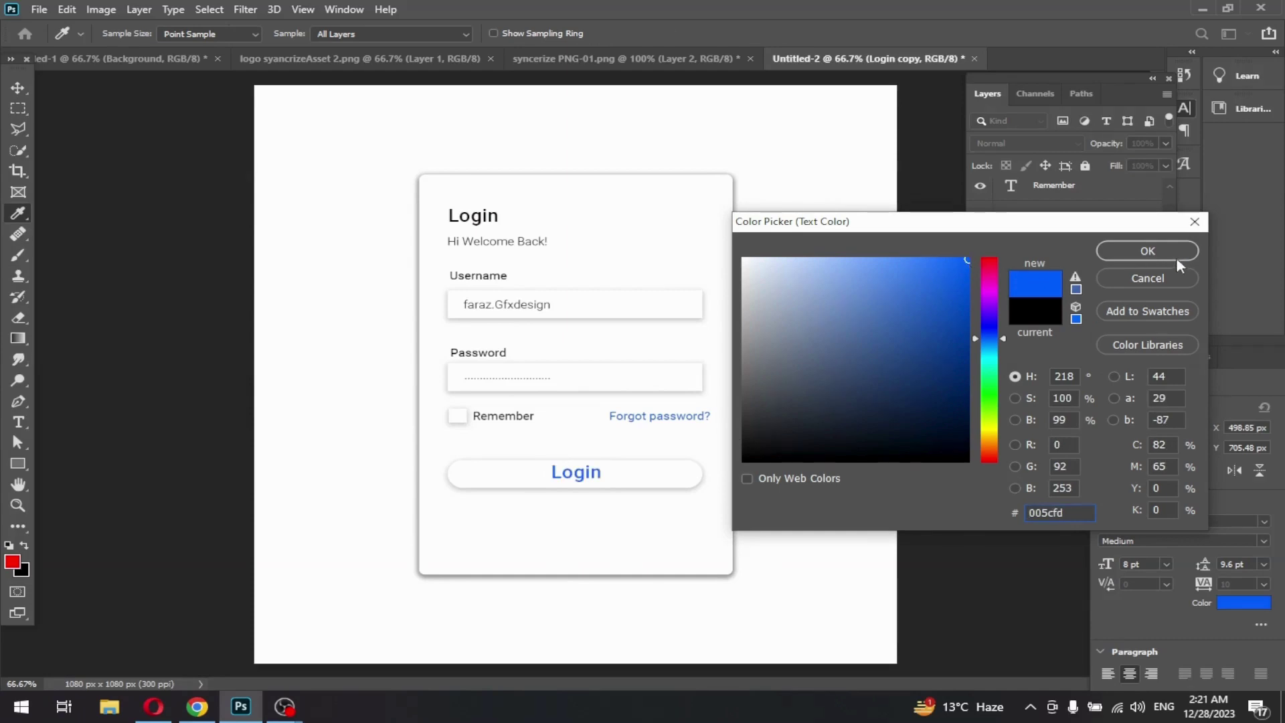
left_click(1168, 254)
key("Right")
key("Right")
key("Right")
key("Right")
key("Right")
key("Right")
key("Right")
key("Right")
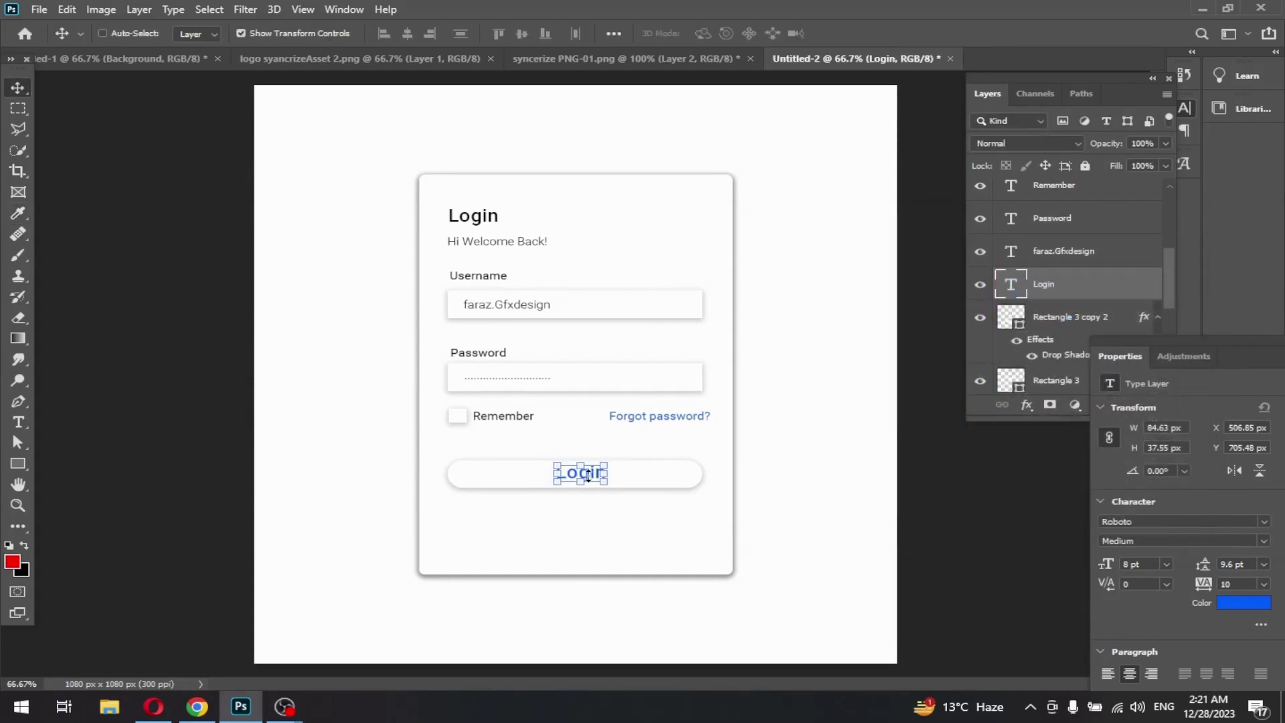
left_click_drag(591, 480, 595, 475)
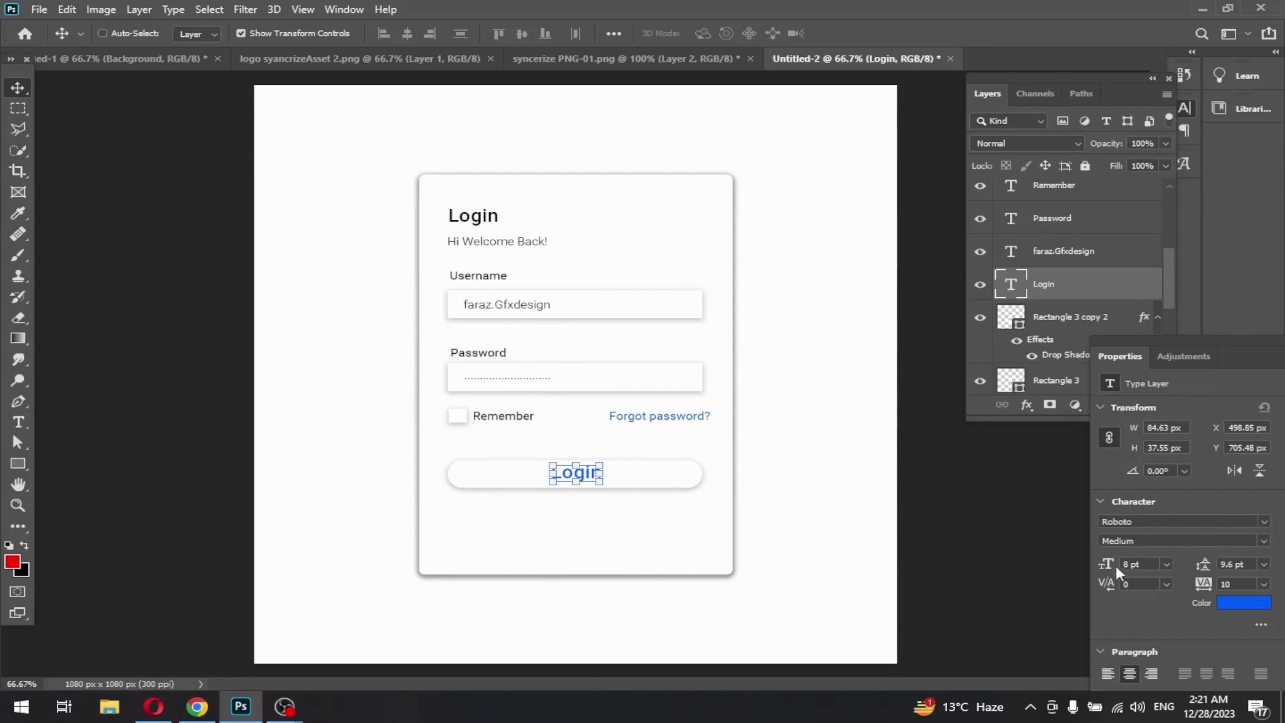
- Set the font size of the button's Login text to 6 pt
left_click_drag(1111, 564, 1107, 562)
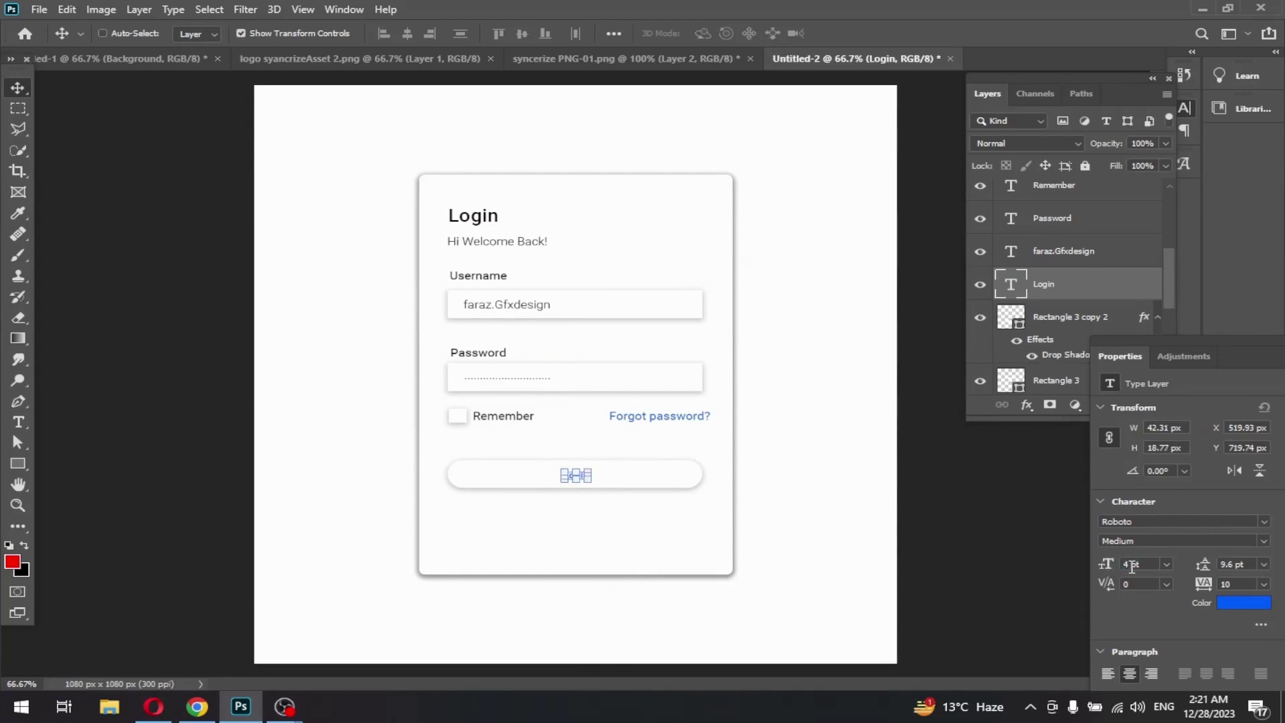
left_click(1131, 564)
key("Up")
key("Up")
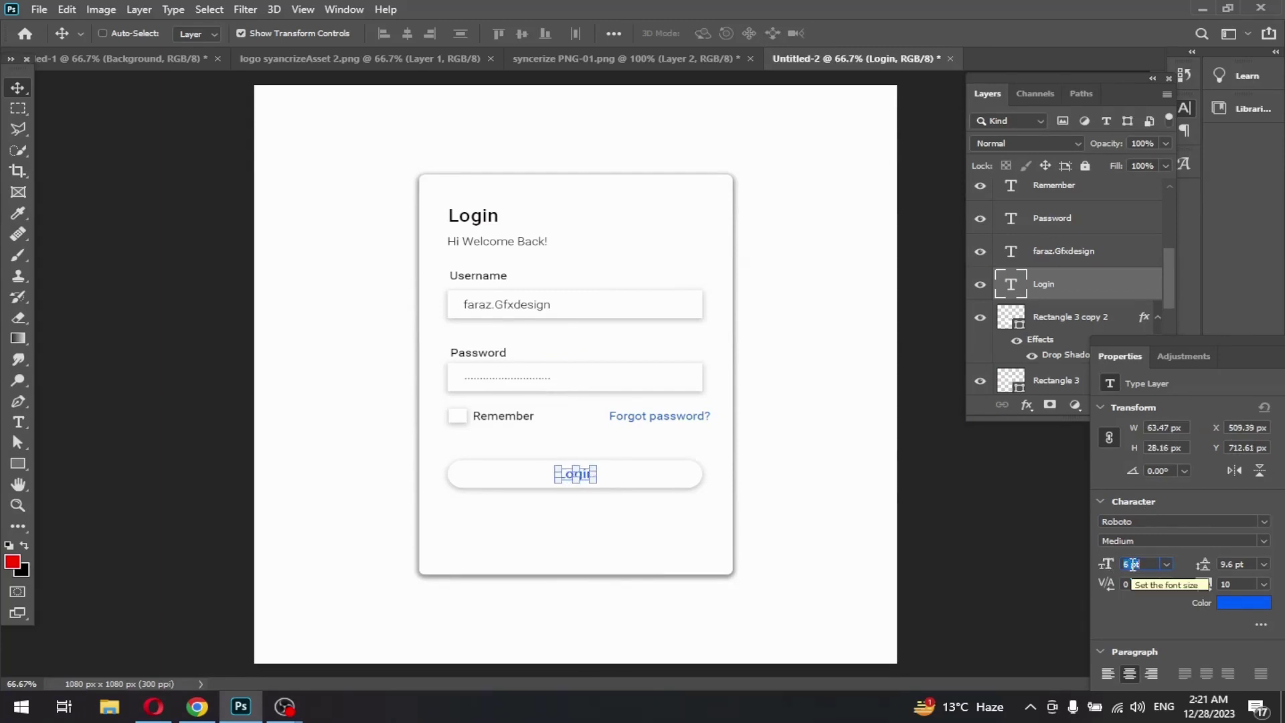
key("Return")
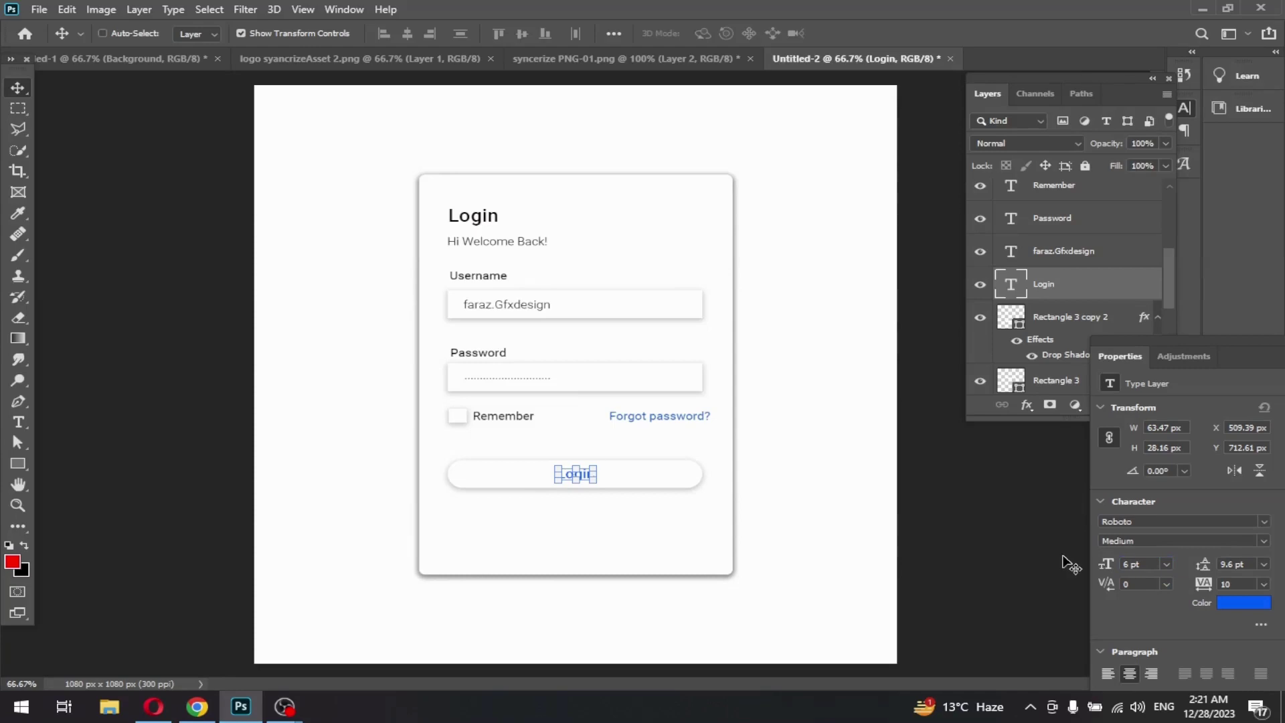
- Duplicate the Forgot password? text below the Login button and change the copy to read "Don`t have an account? Register"
left_click(634, 420, "ctrl")
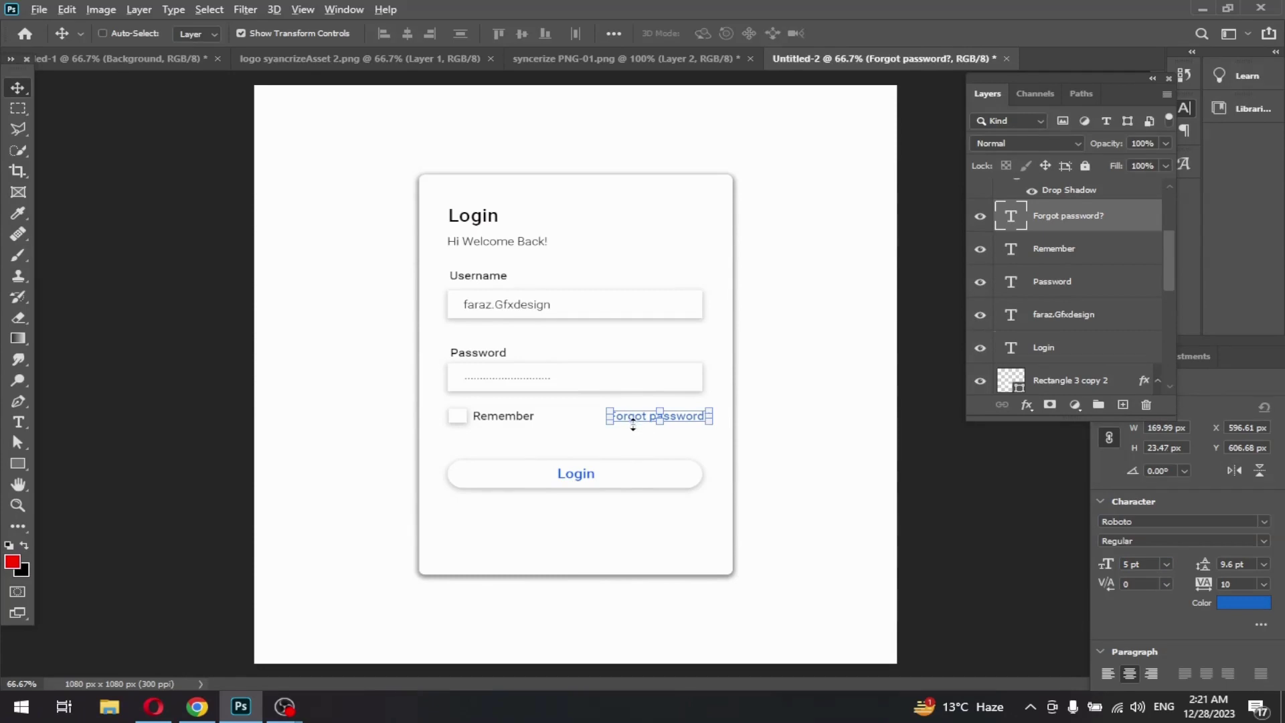
left_click_drag(635, 418, 558, 525)
double_click(563, 513)
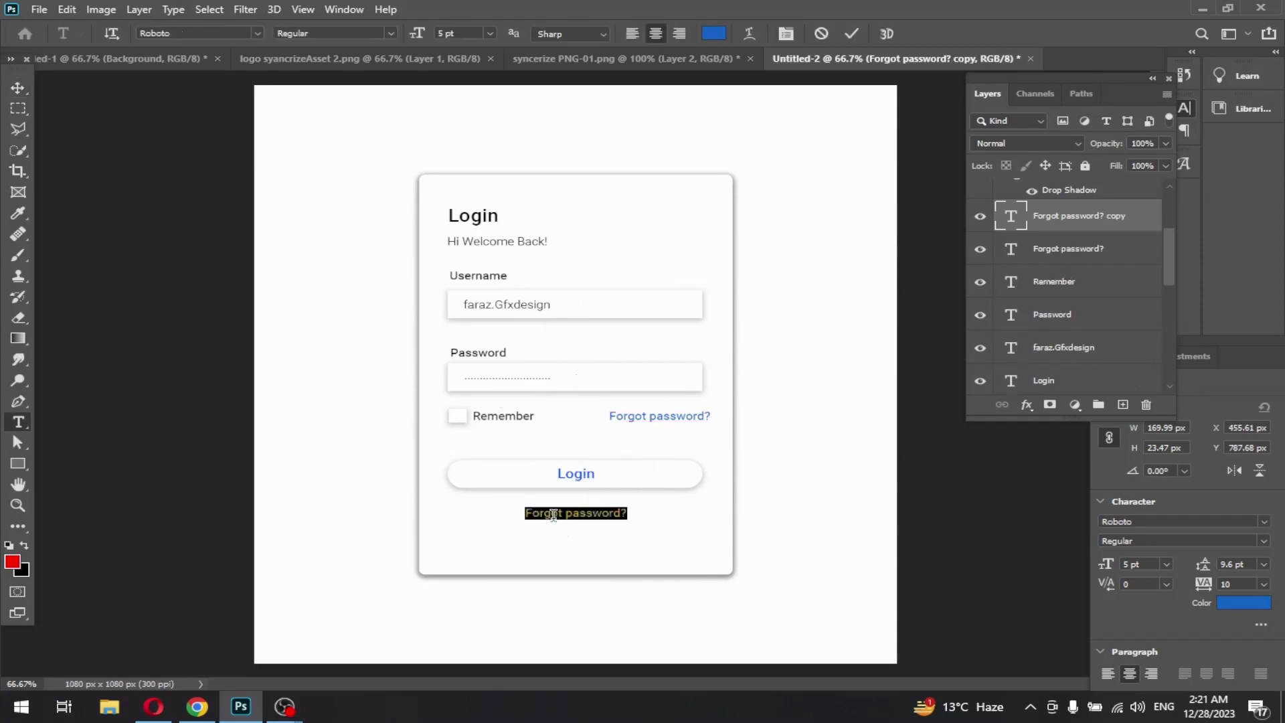
type("-")
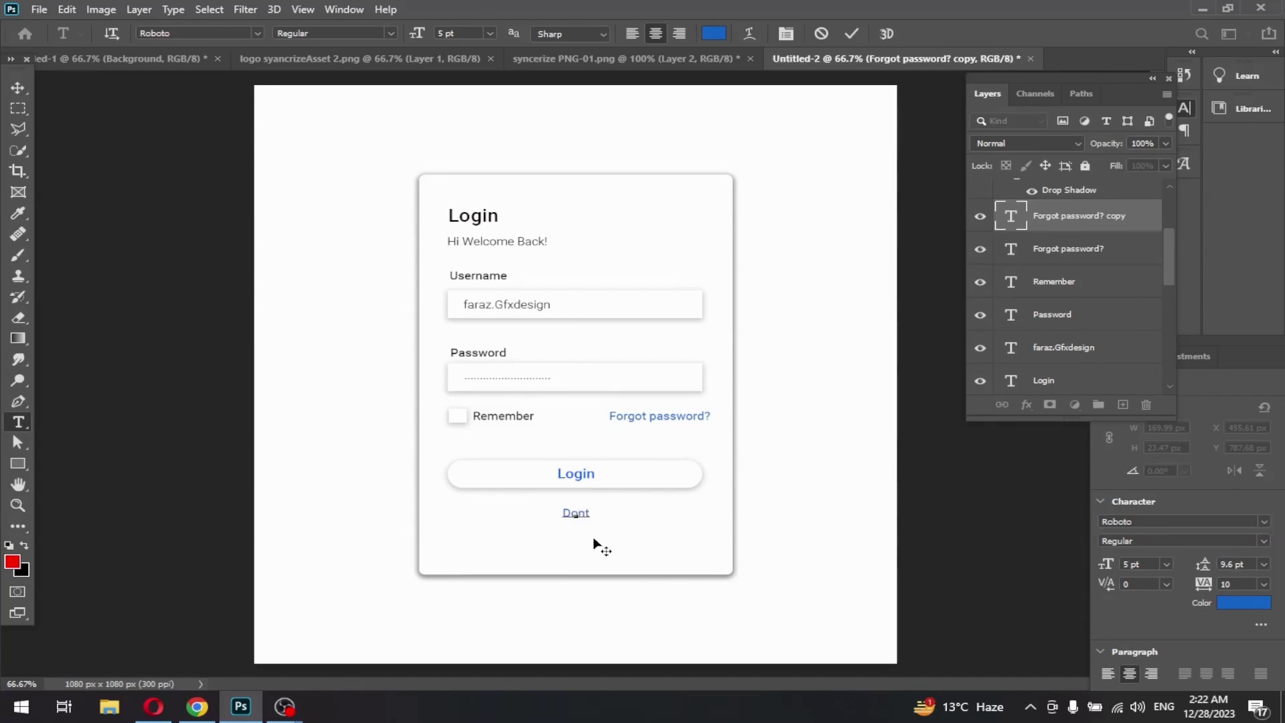
type("ont")
type("'t")
type("h")
type("ave ")
type("an acc")
type("ount")
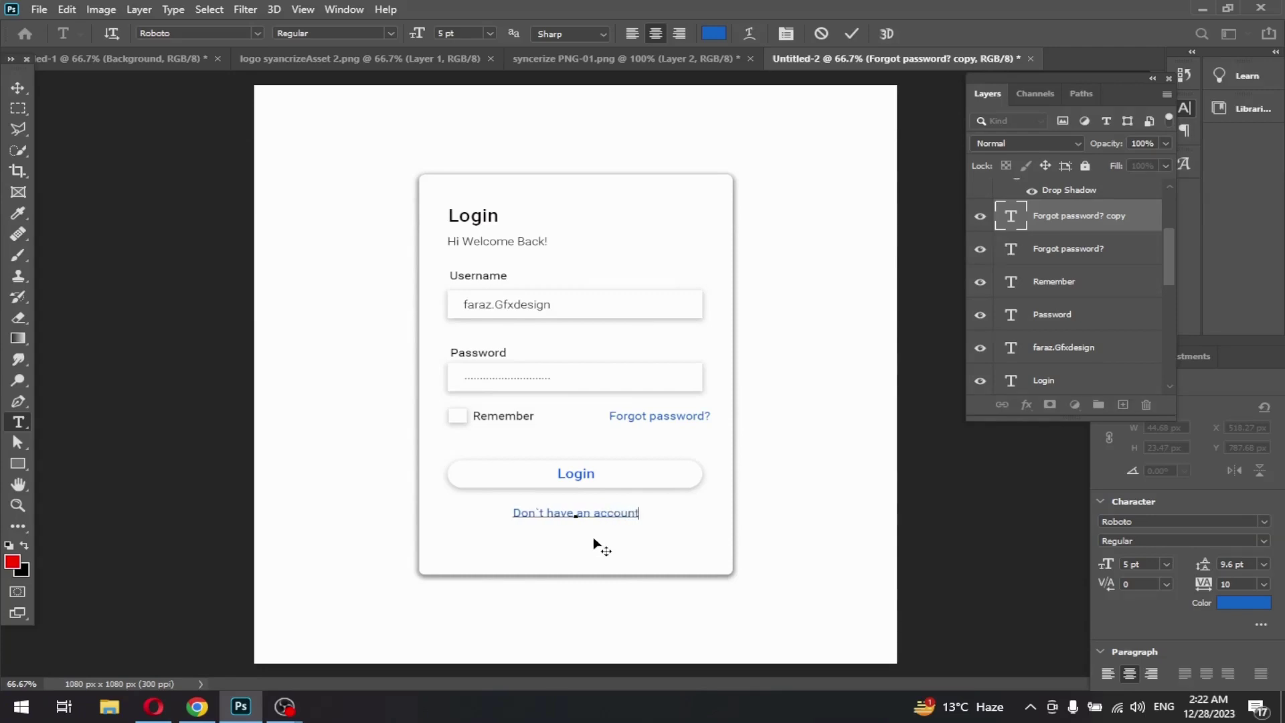
type("?")
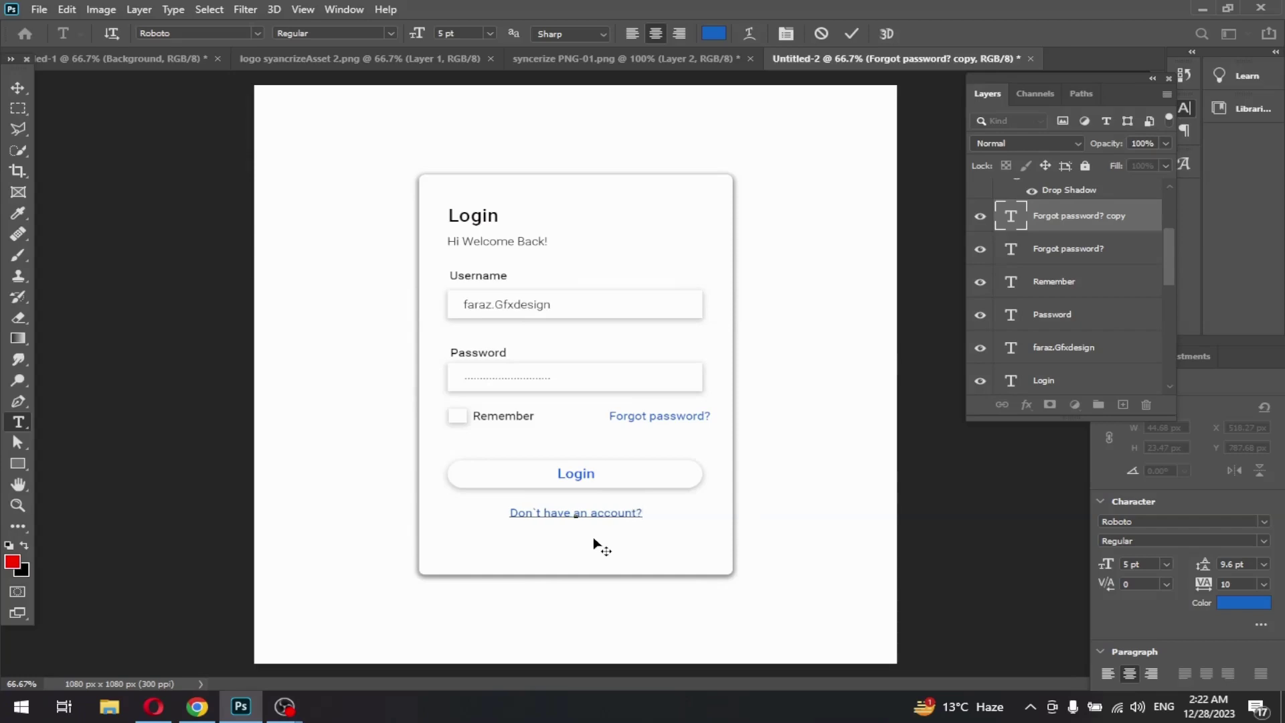
type(" Re")
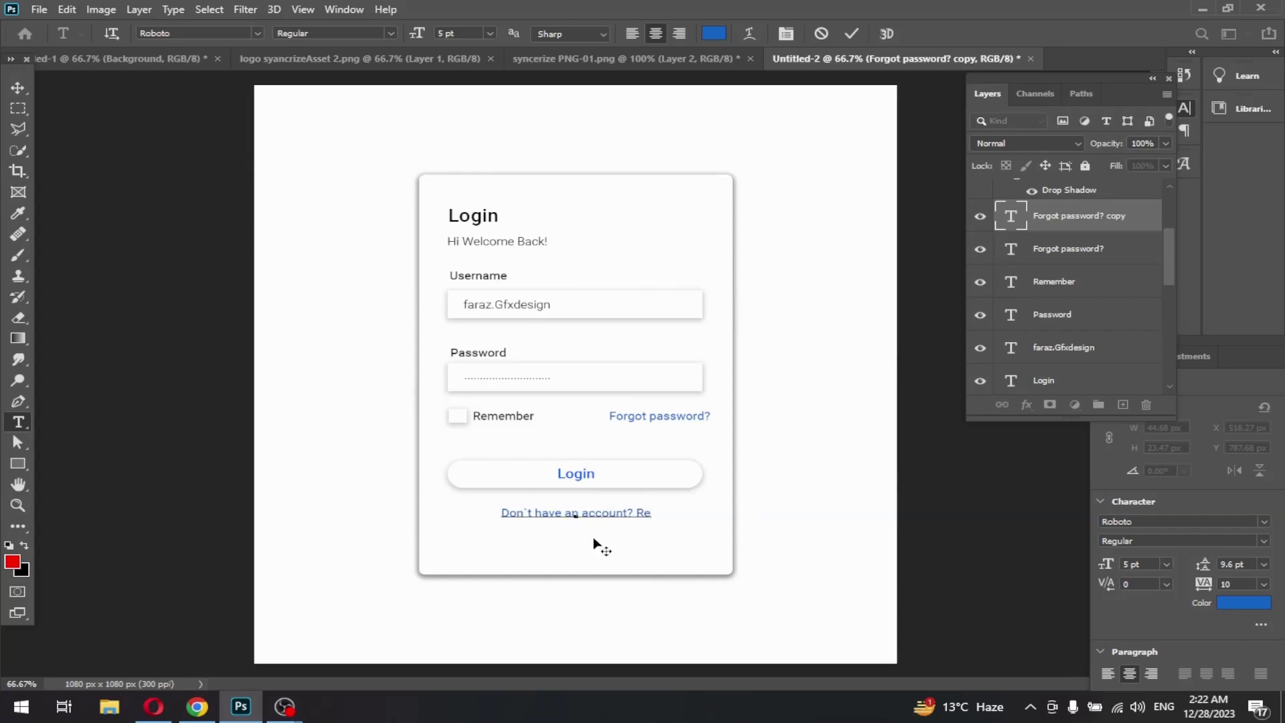
type("gi")
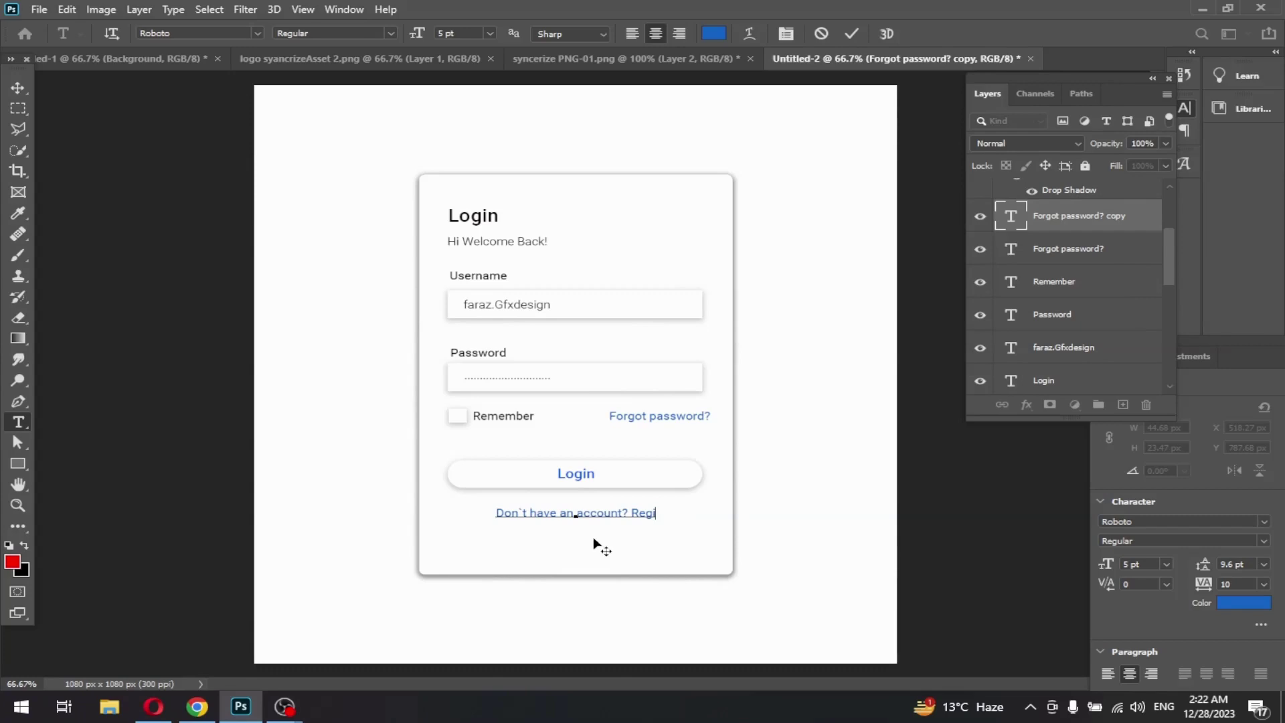
type("ster")
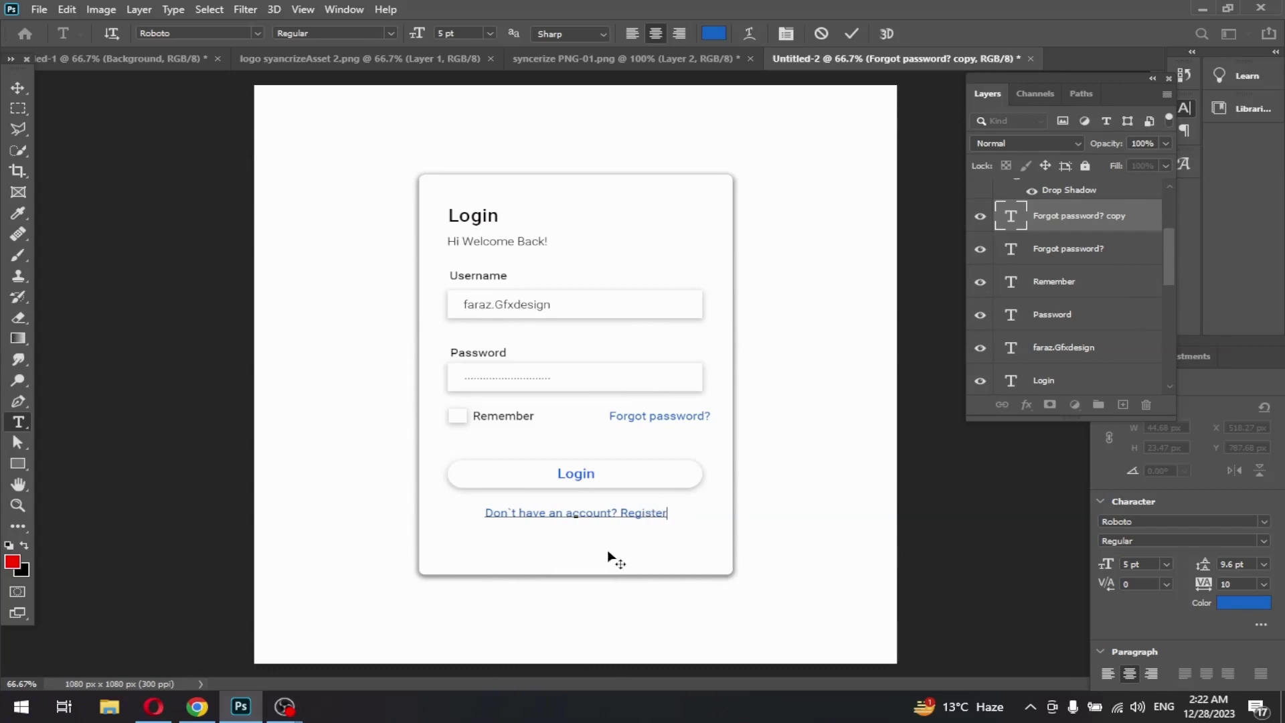
- Colour the "Don`t have an account?" part #070707 and move the footer line down to about X 386 px, Y 804 px
left_click_drag(620, 512, 482, 514)
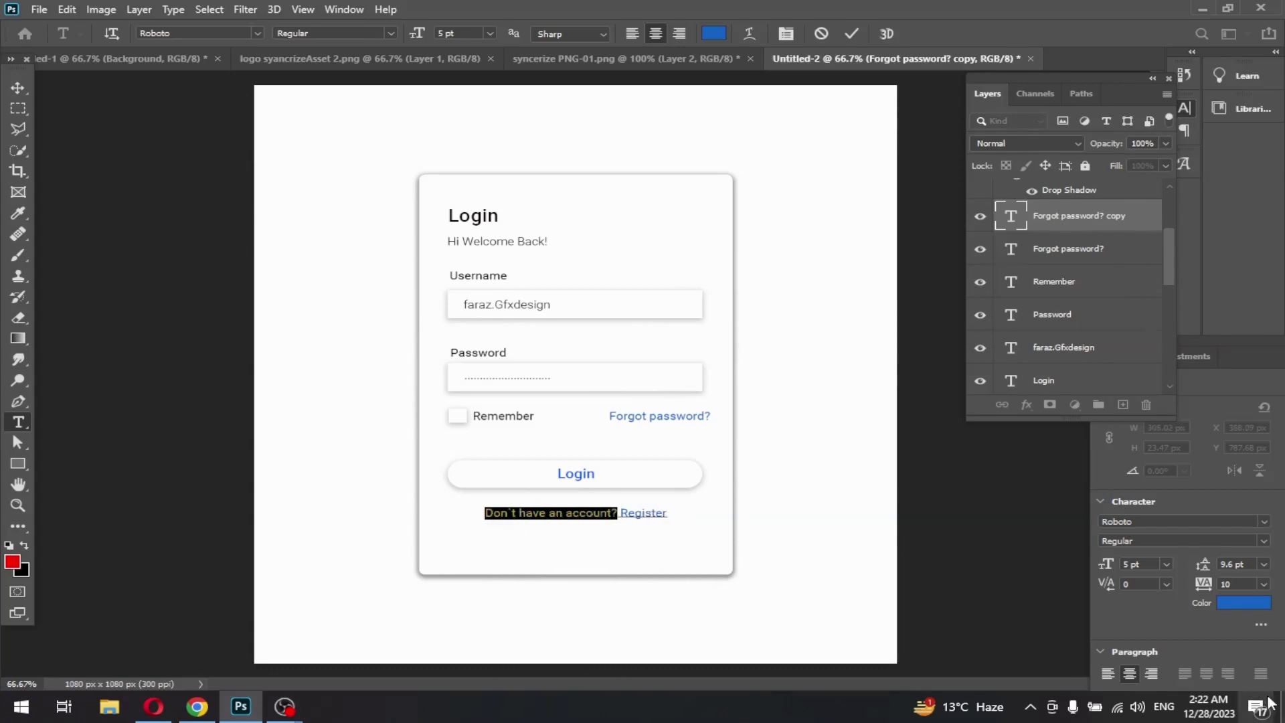
left_click(1242, 603)
left_click_drag(782, 436, 743, 462)
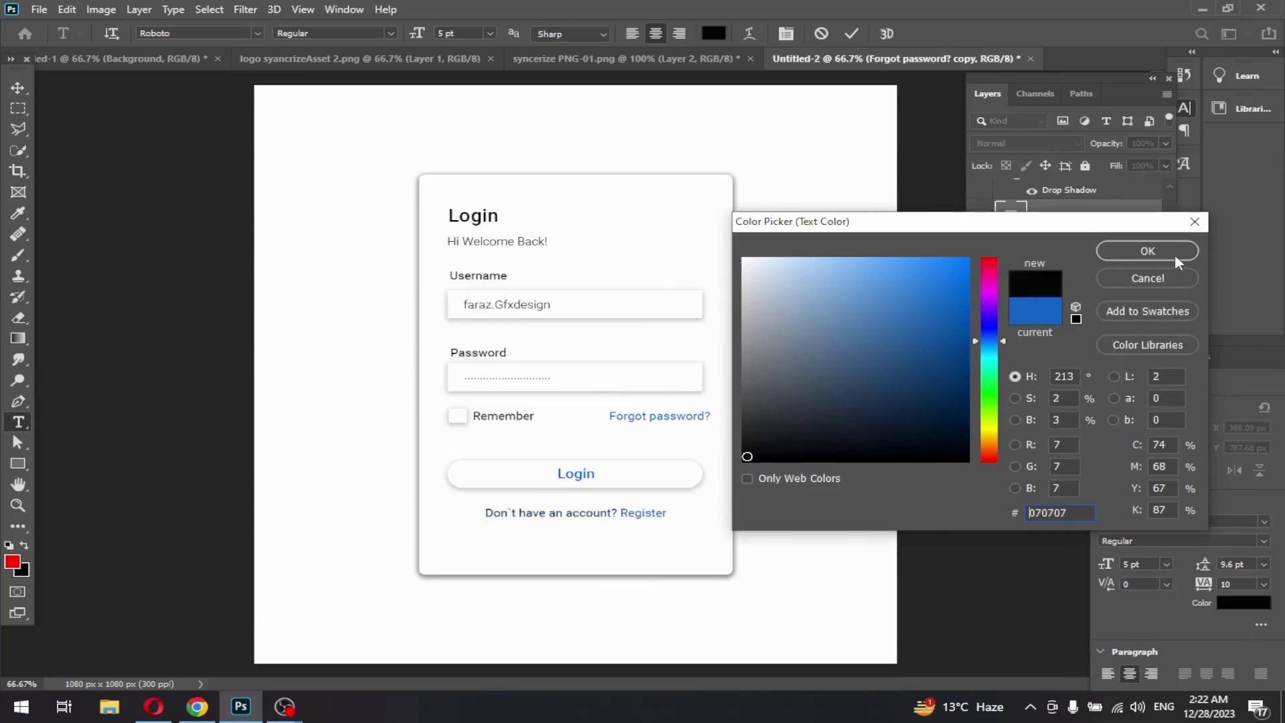
left_click(1173, 254)
key("ctrl+Return")
key("v")
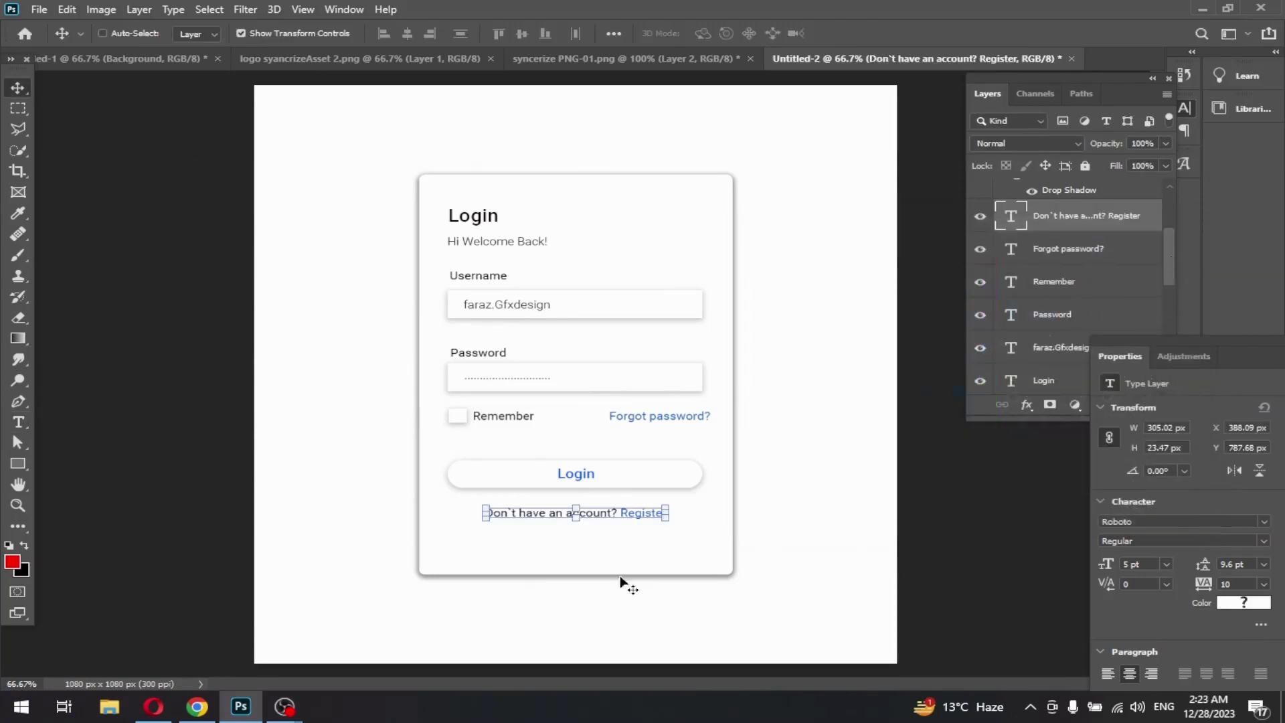
left_click_drag(620, 514, 616, 522)
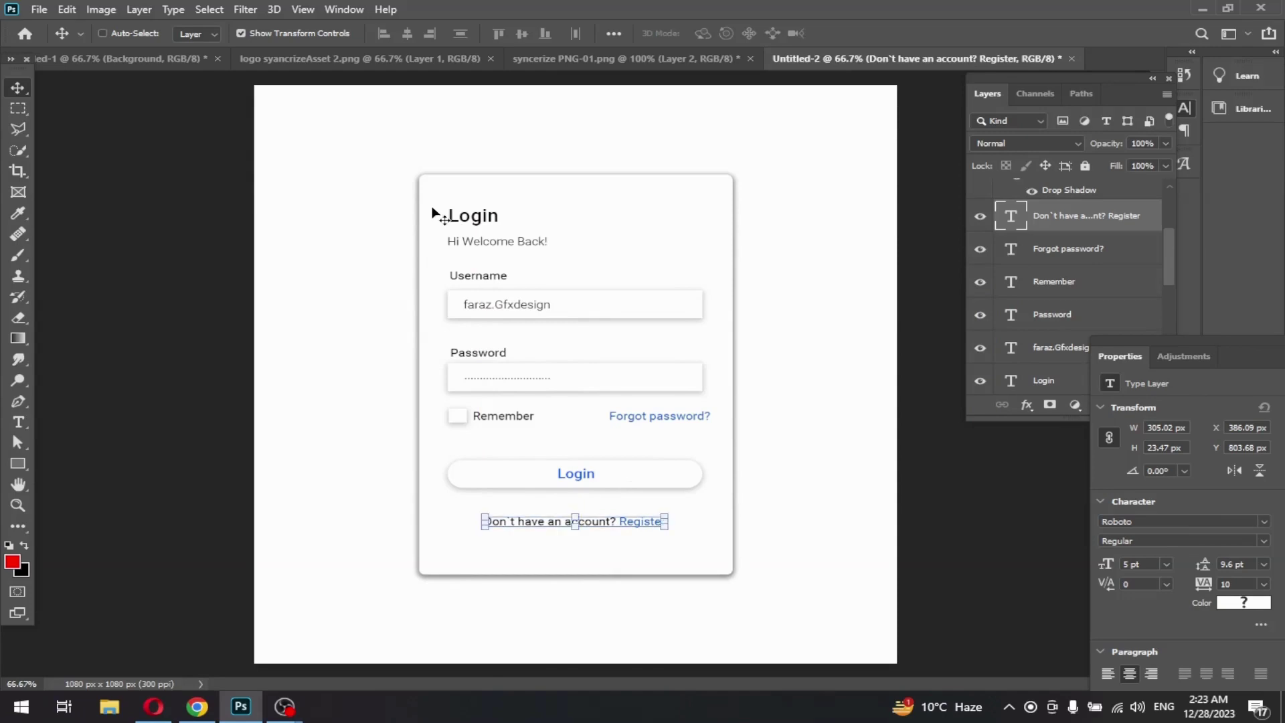
- Select all layers from the footer text down to the card's Rectangle 2 layer
left_click(1045, 253, "shift")
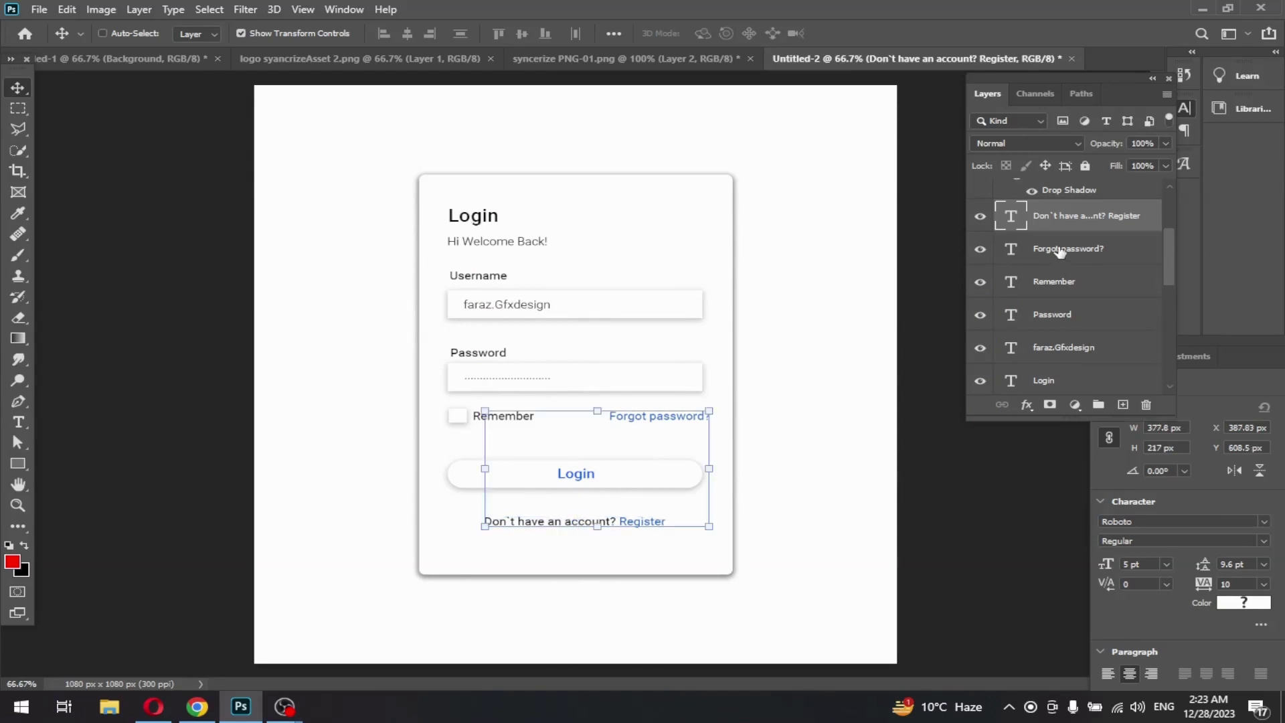
left_click(1057, 283, "shift")
left_click(1061, 329, "shift")
left_click(1055, 348, "shift")
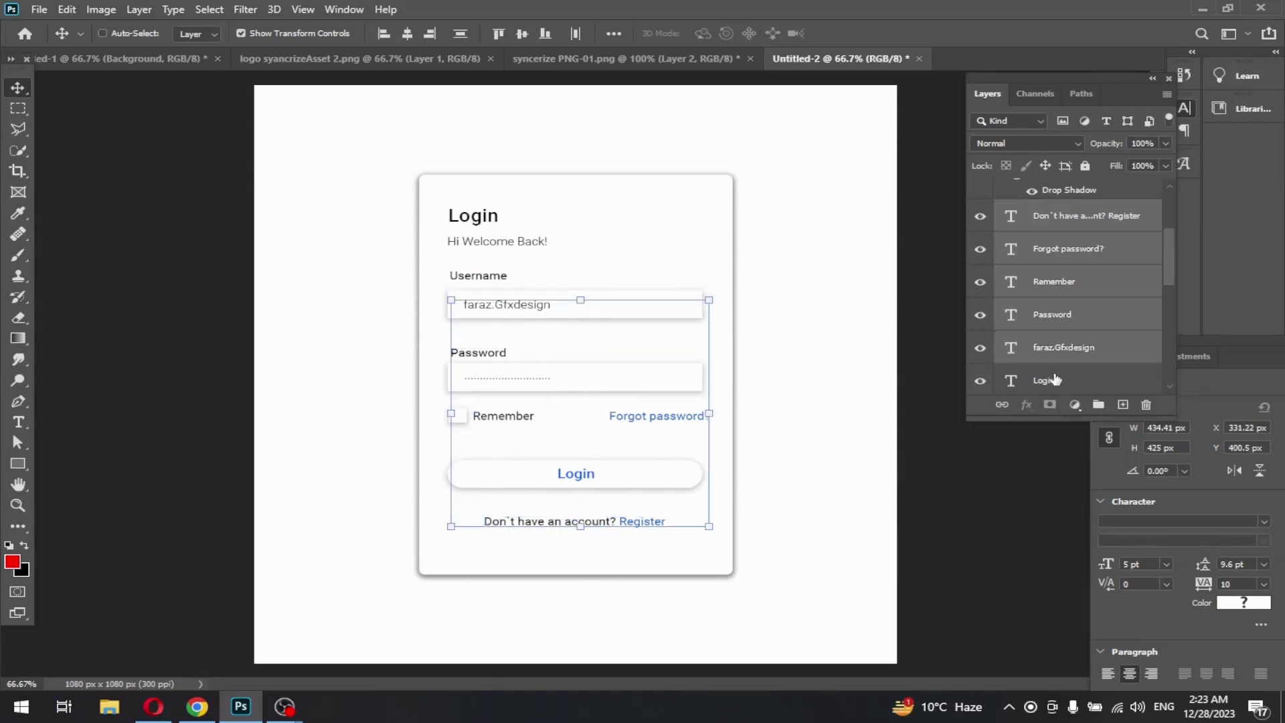
left_click(1048, 379, "shift")
scroll(1068, 335, "down", 3)
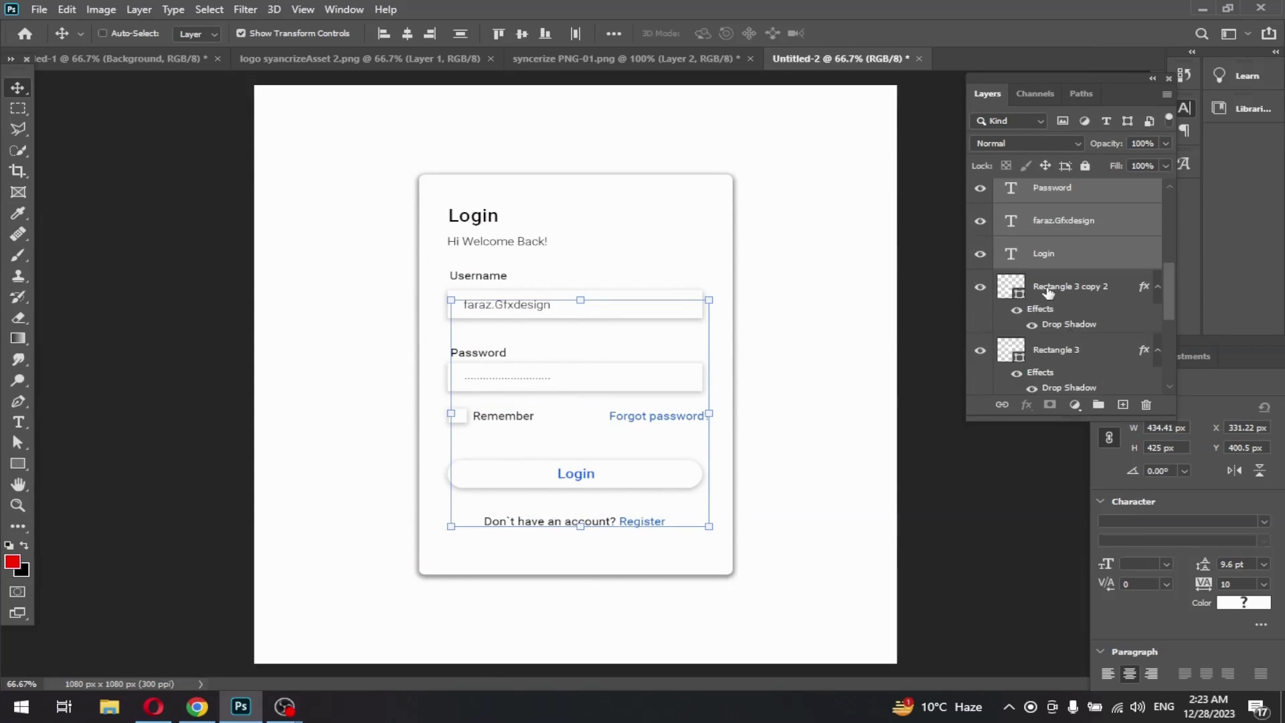
left_click(1049, 295, "shift")
left_click(1061, 349, "ctrl")
scroll(1065, 344, "down", 4)
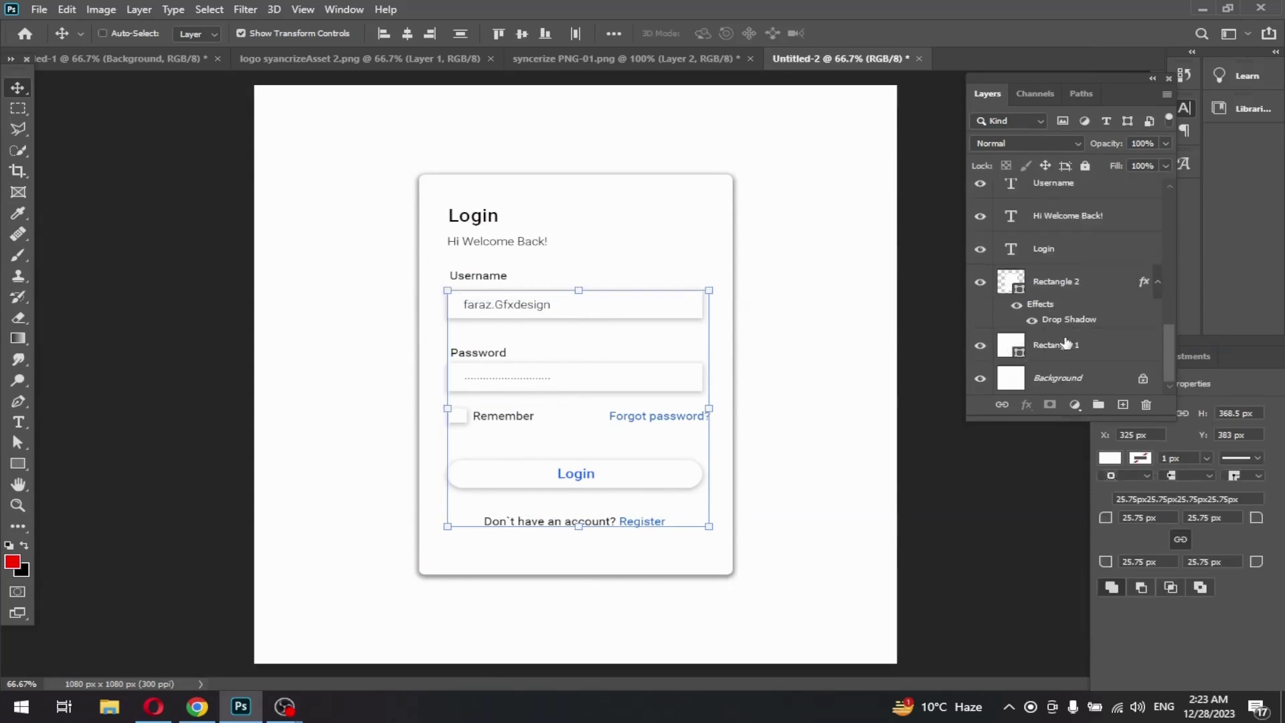
left_click(1072, 283, "shift")
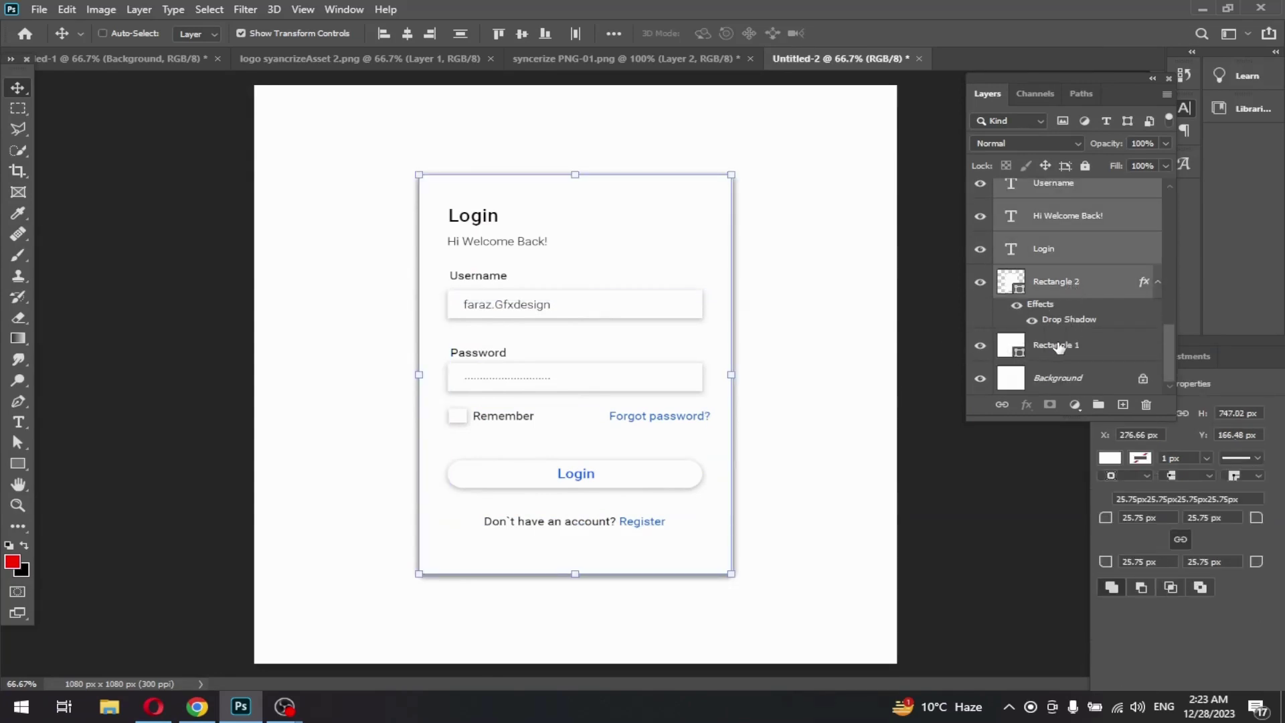
- Toggle the visibility of Rectangle 2, Rectangle 3 copy, the dotted password text, Rectangle 4 and Rectangle 3 copy 2 to identify their elements
left_click(984, 285)
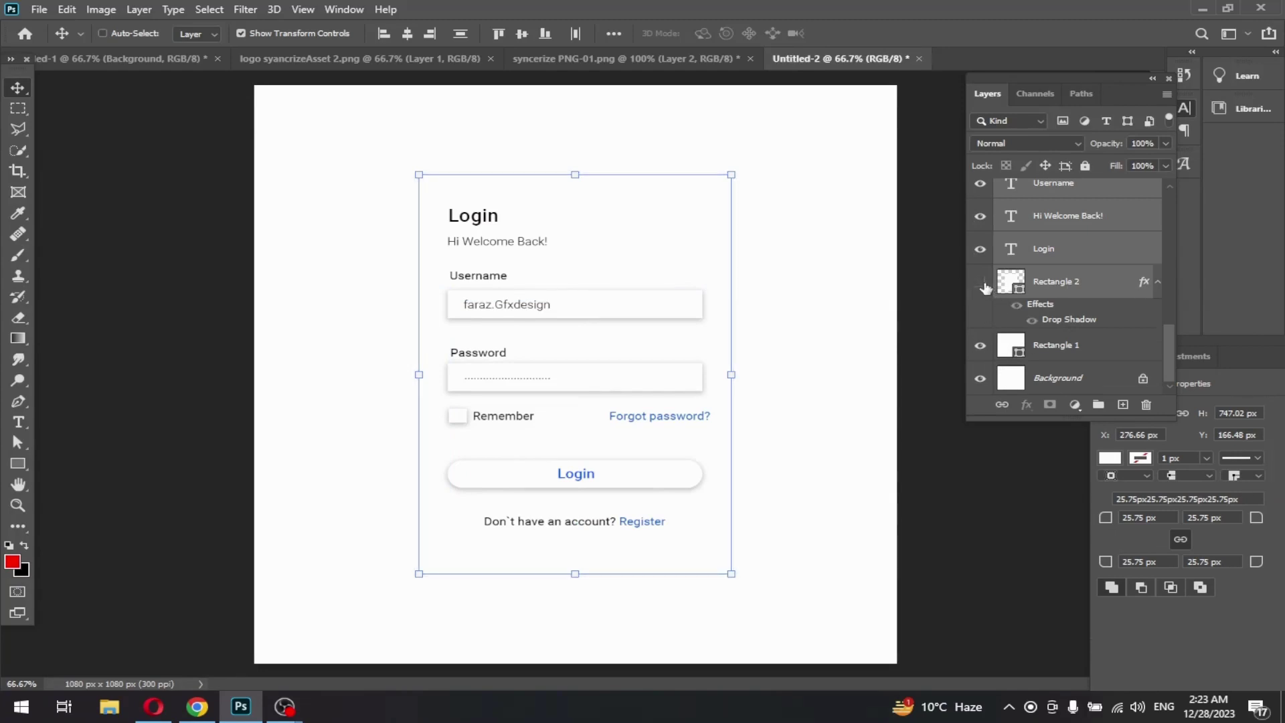
left_click(983, 284)
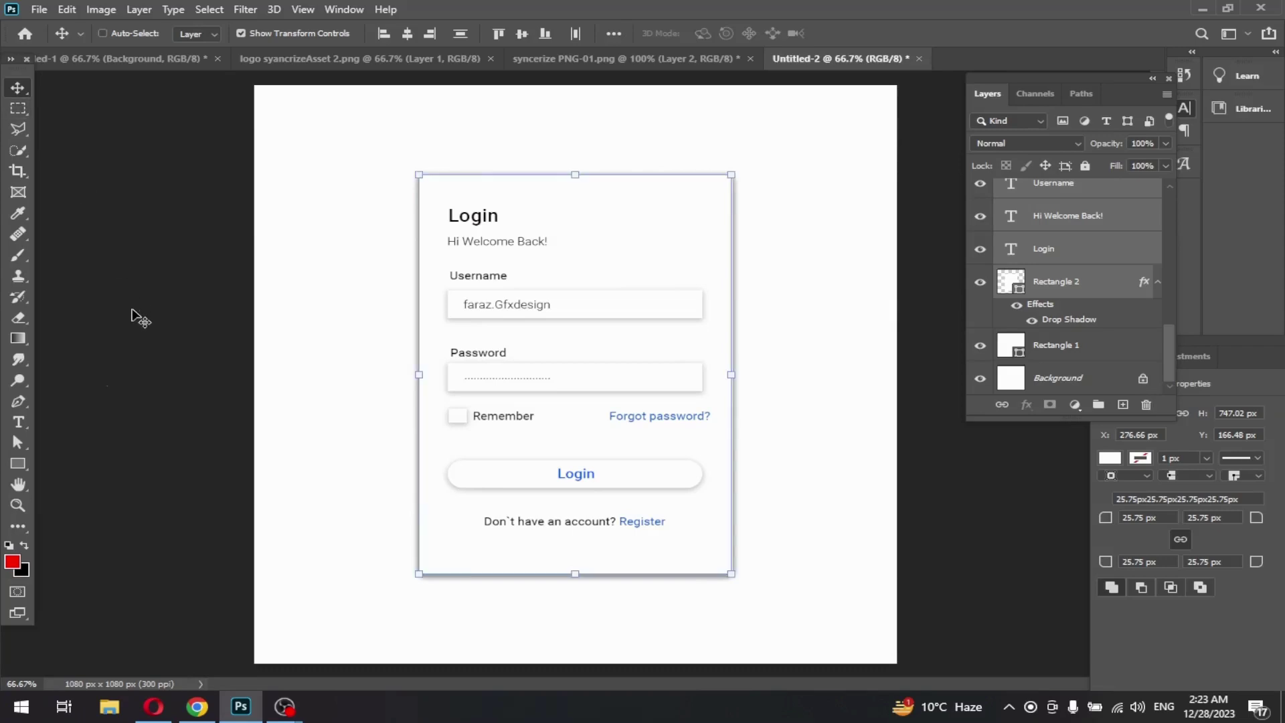
scroll(1083, 312, "up", 3)
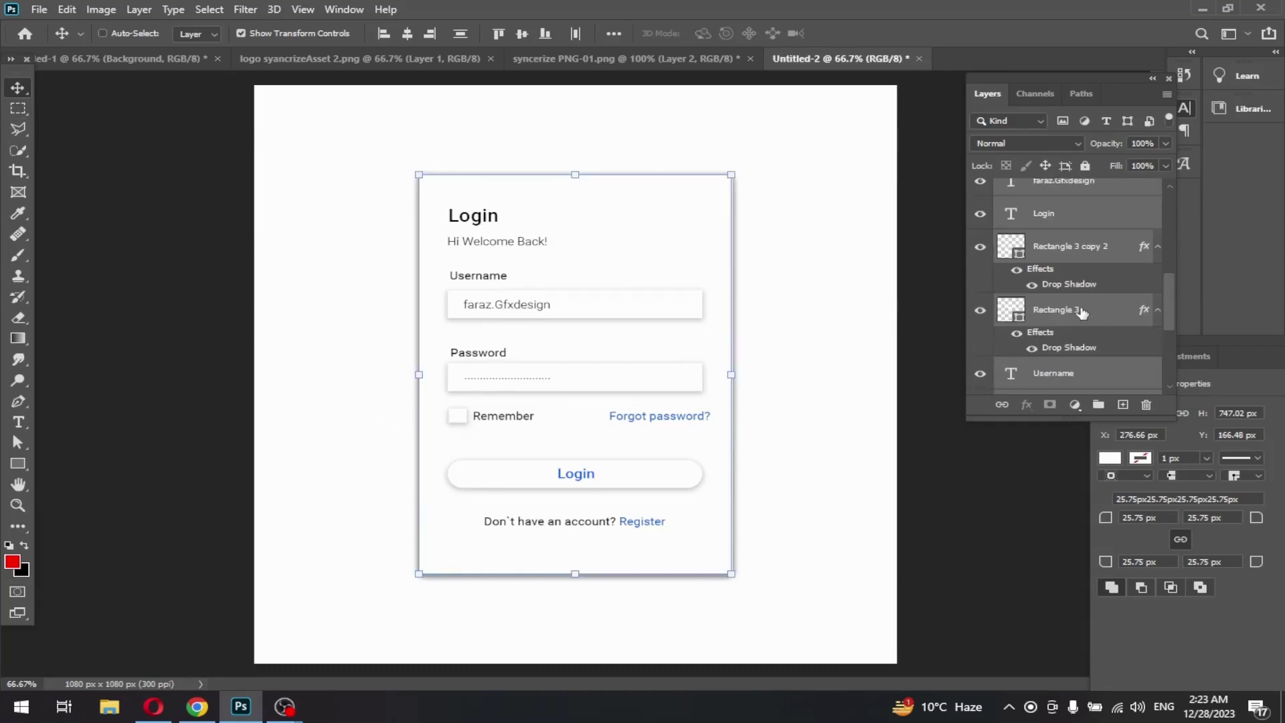
scroll(1083, 312, "down", 3)
left_click(981, 294)
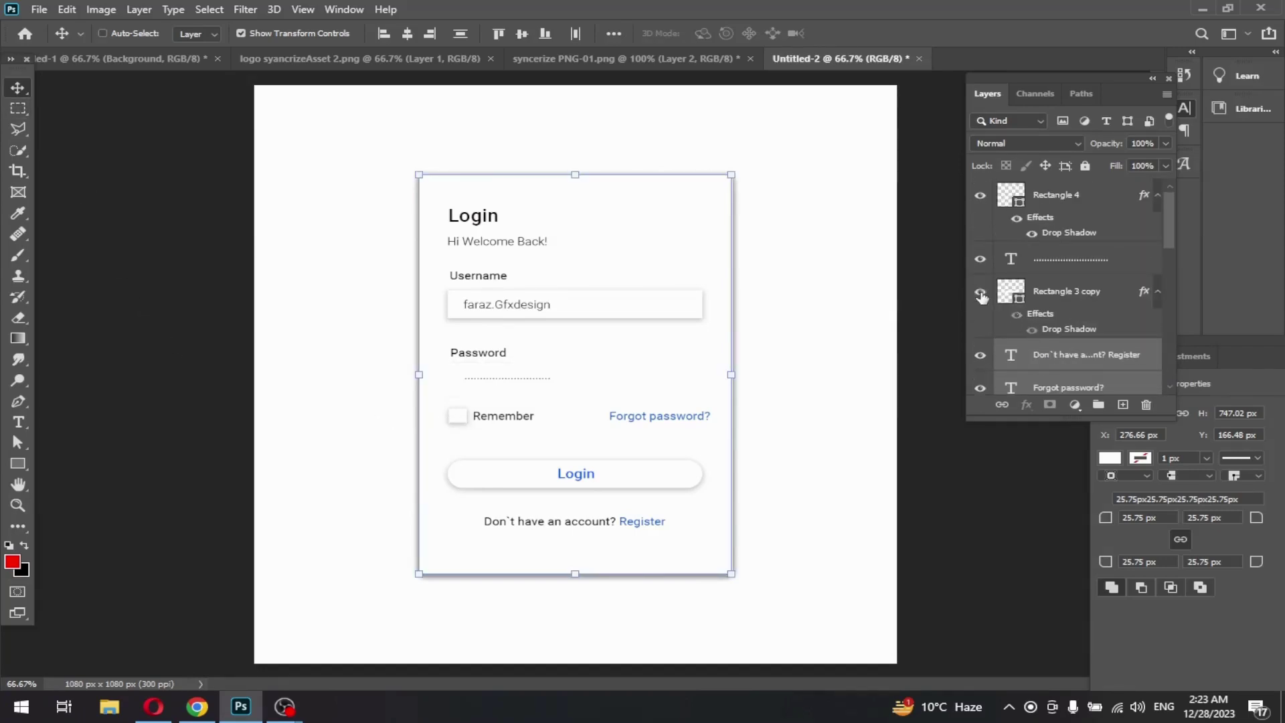
left_click(980, 294)
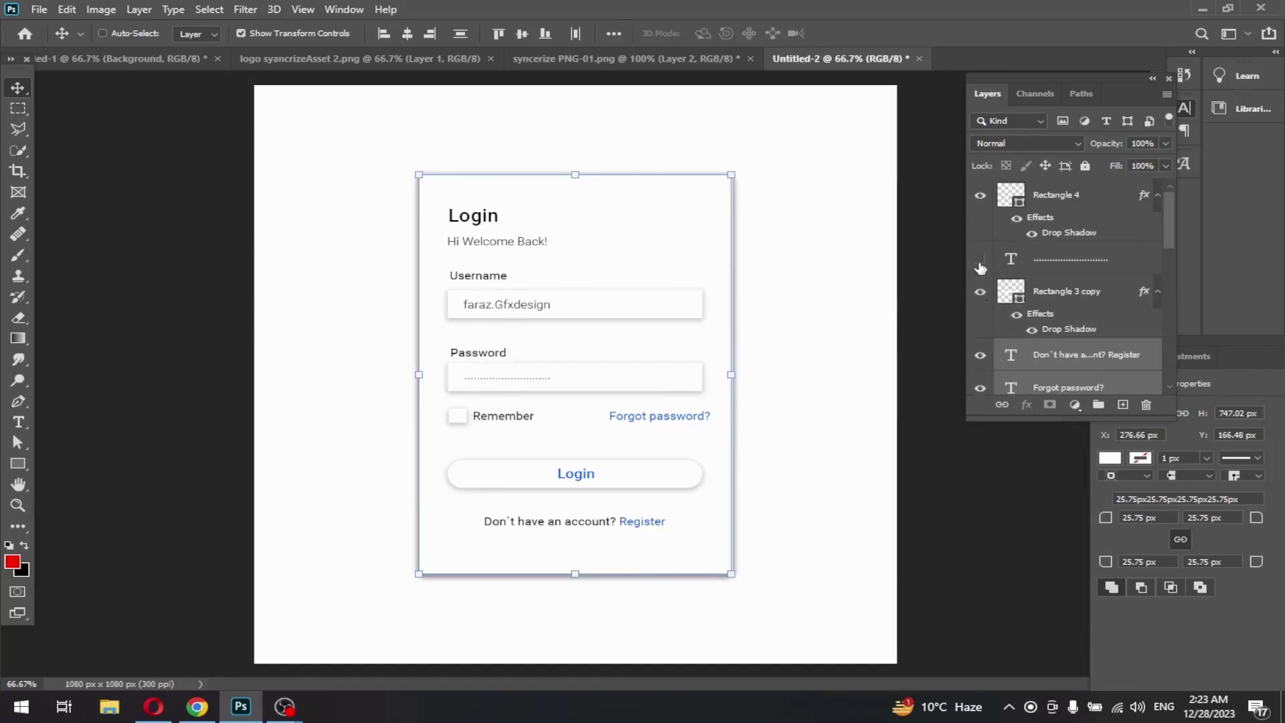
left_click(983, 199)
scroll(1003, 220, "down", 4)
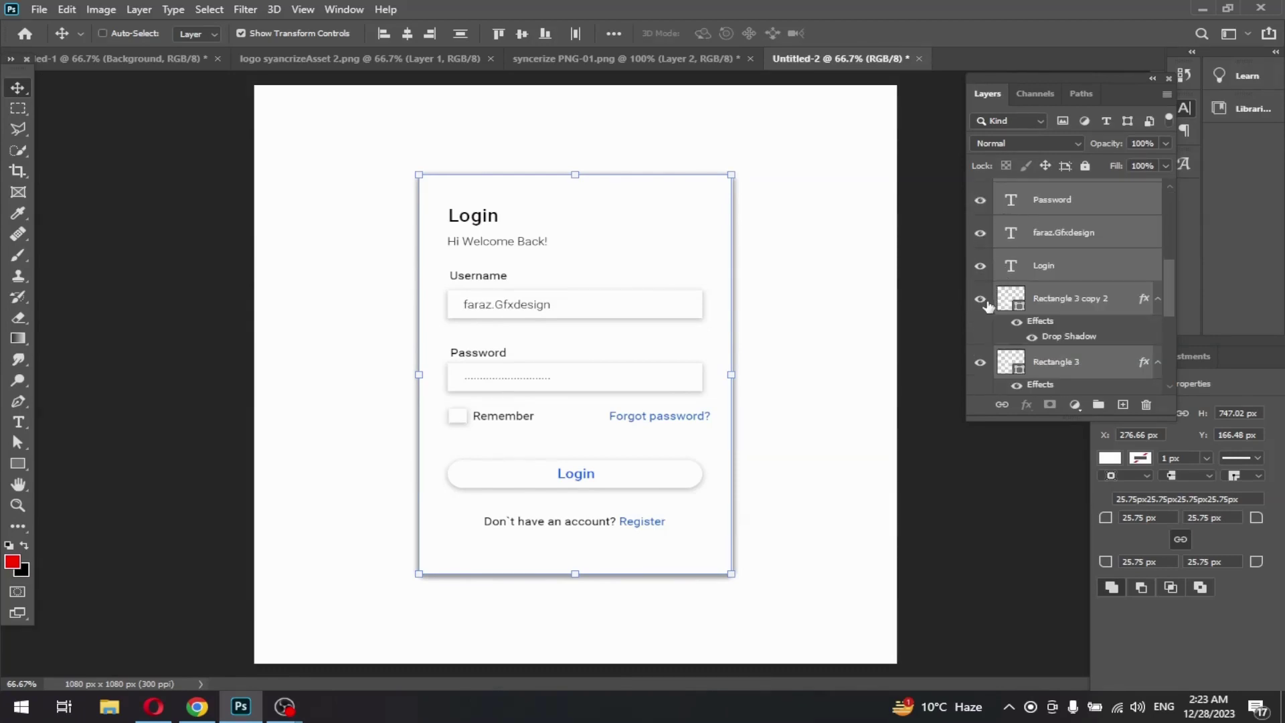
left_click(983, 301)
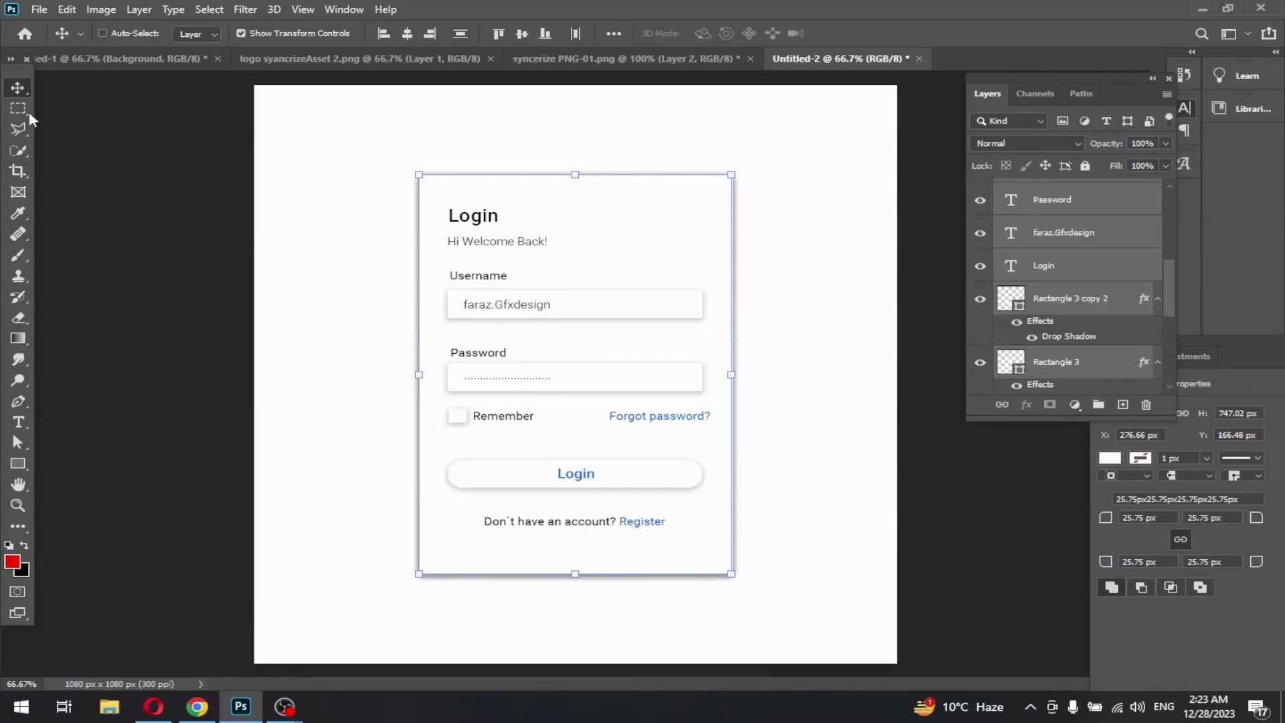
- Examine the Rectangle 1, Background and Rectangle 3 layers, hiding and showing both rectangles to see which element each holds
scroll(1112, 321, "down", 3)
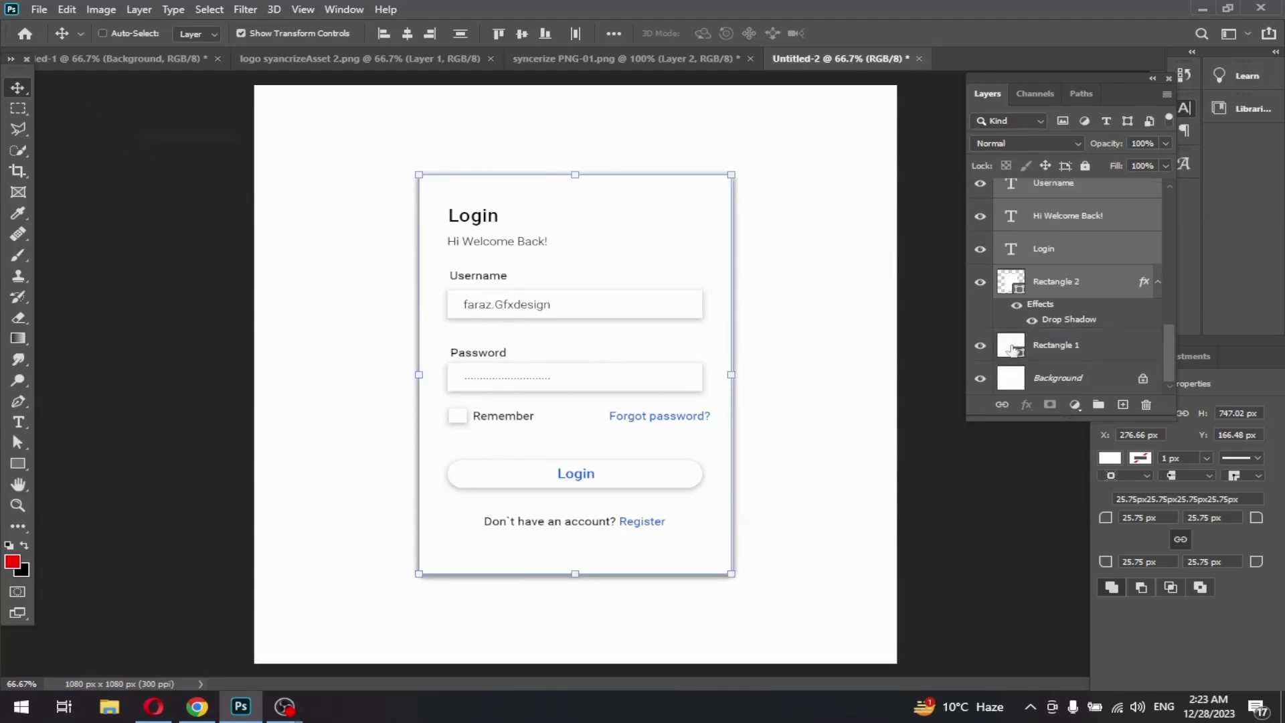
left_click(984, 347)
left_click(982, 348)
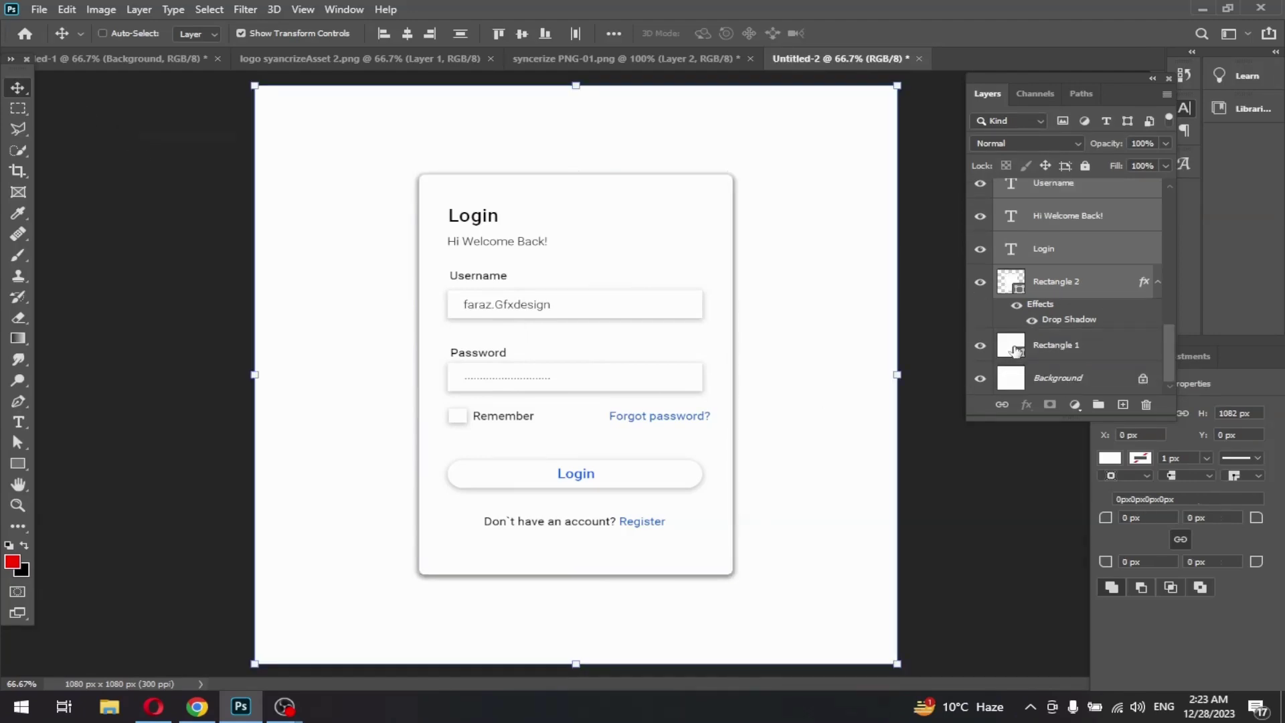
left_click(1011, 348)
left_click(1018, 379)
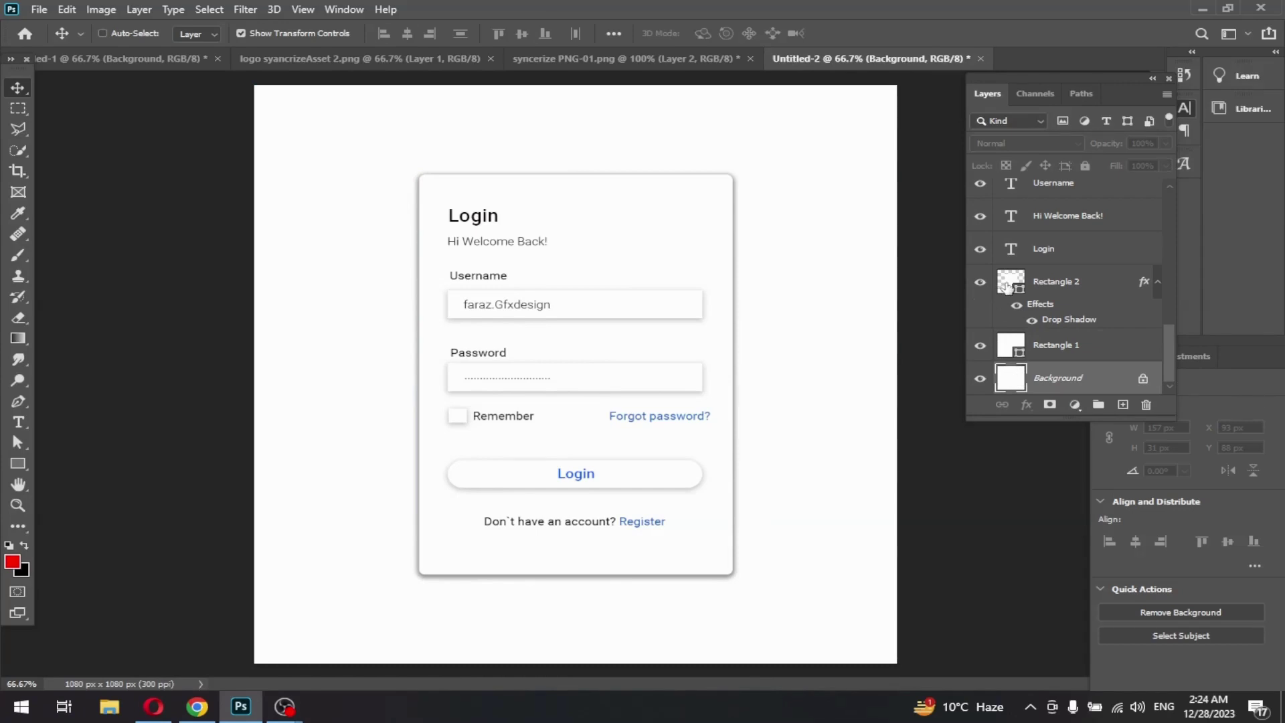
scroll(1008, 288, "up", 2)
scroll(1010, 288, "up", 2)
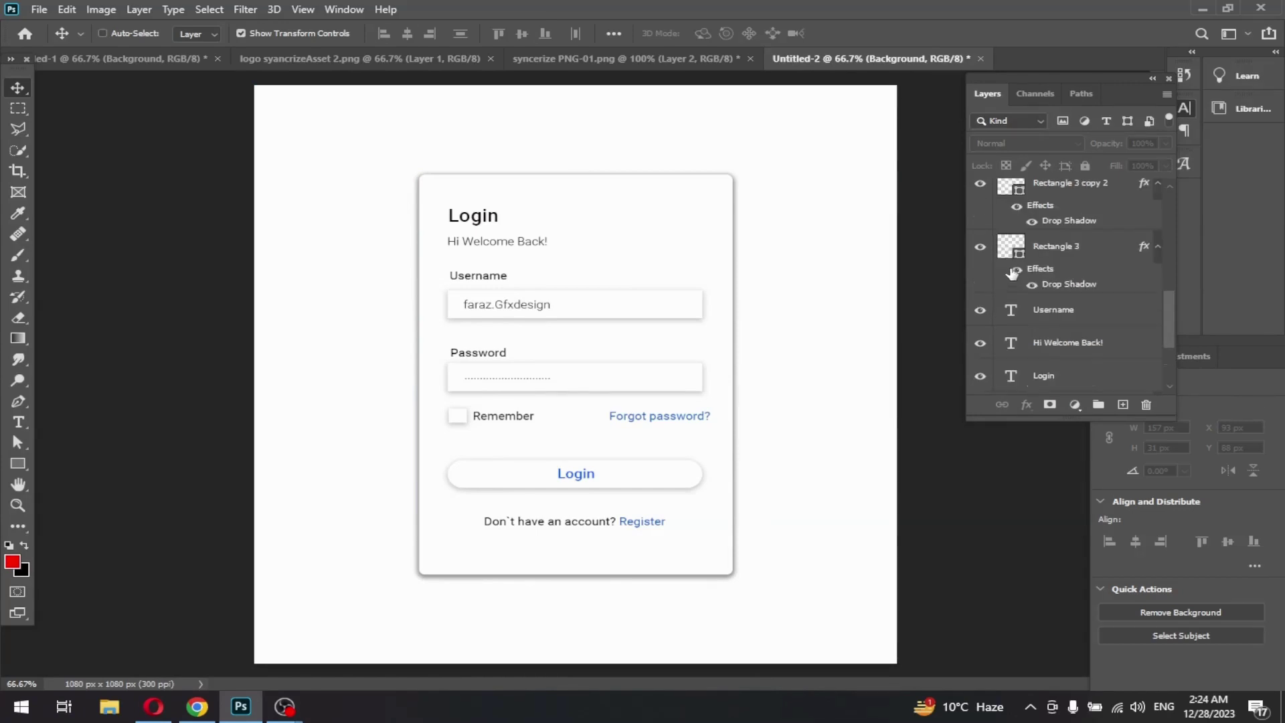
left_click(981, 247)
left_click(981, 247)
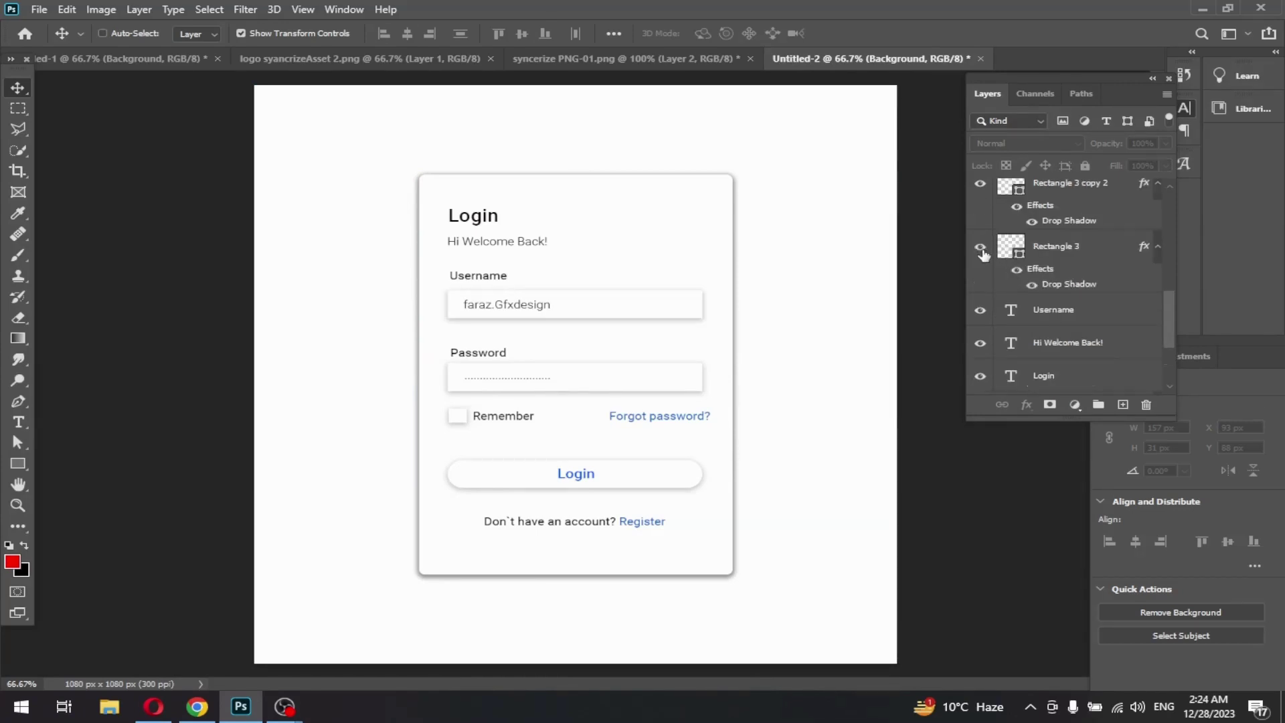